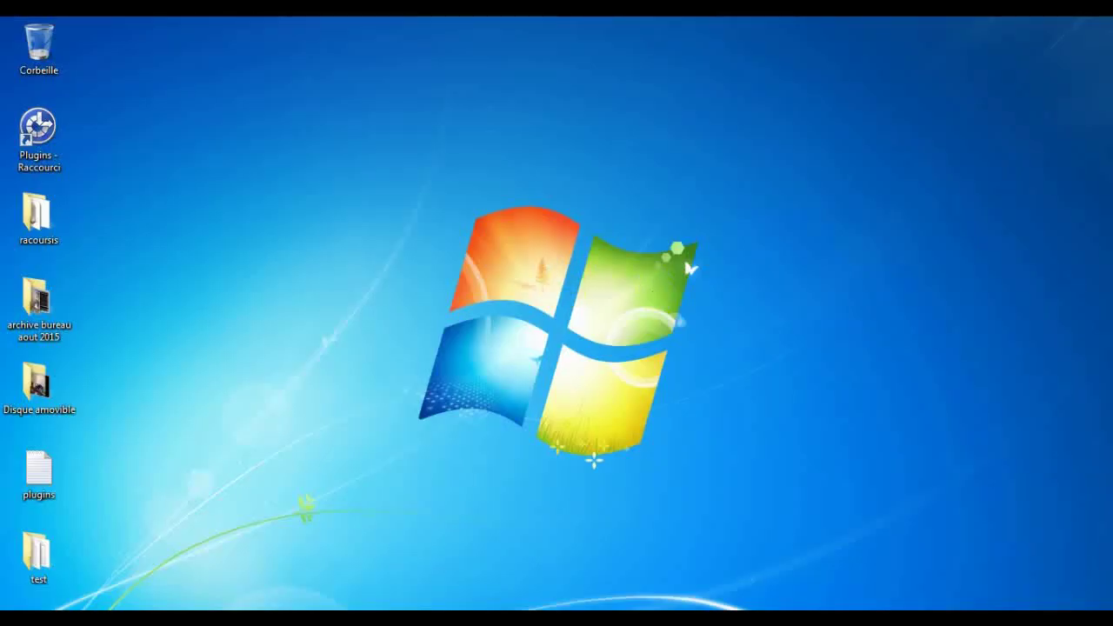
Step: Restore the TERRAIN TEST SketchUp window from its taskbar thumbnail preview
left_click(762, 496)
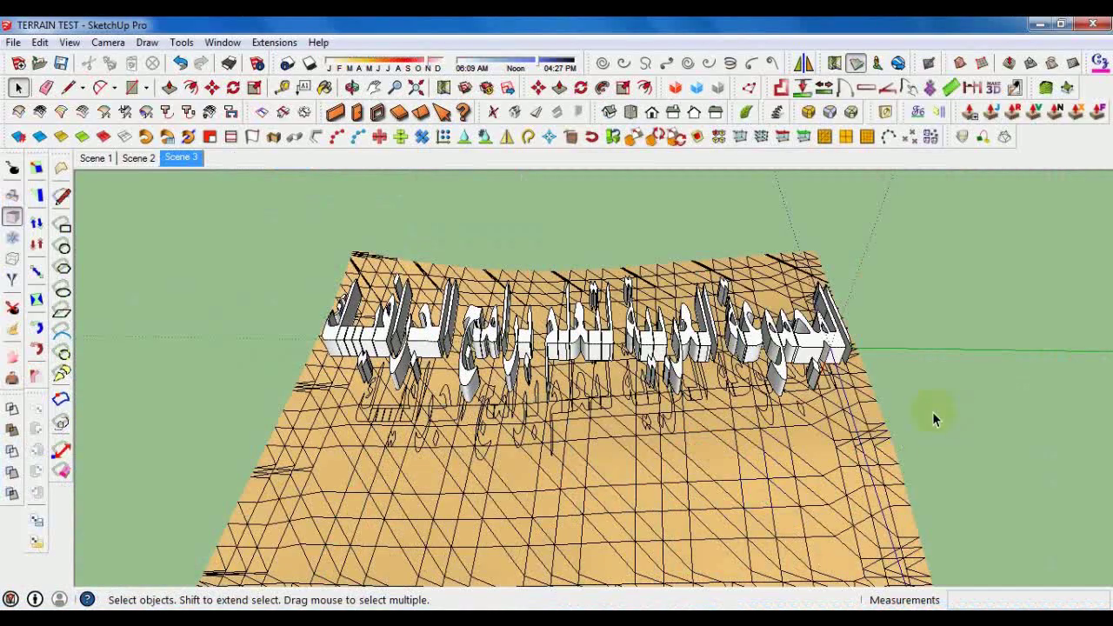
Step: Orbit and zoom in on the terrain to view the extruded Arabic lettering
middle_click_drag(932, 411, 930, 424)
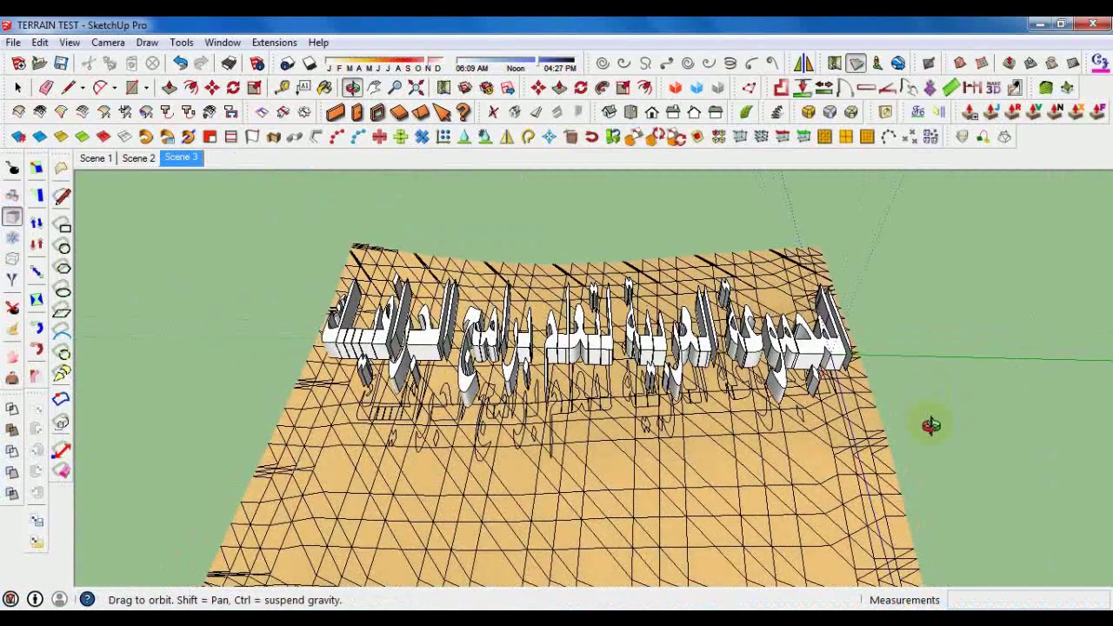
mouse_move(529, 344)
middle_mouse_down()
mouse_move(530, 376)
mouse_move(542, 368)
mouse_move(548, 383)
mouse_move(539, 385)
mouse_move(552, 366)
middle_mouse_up()
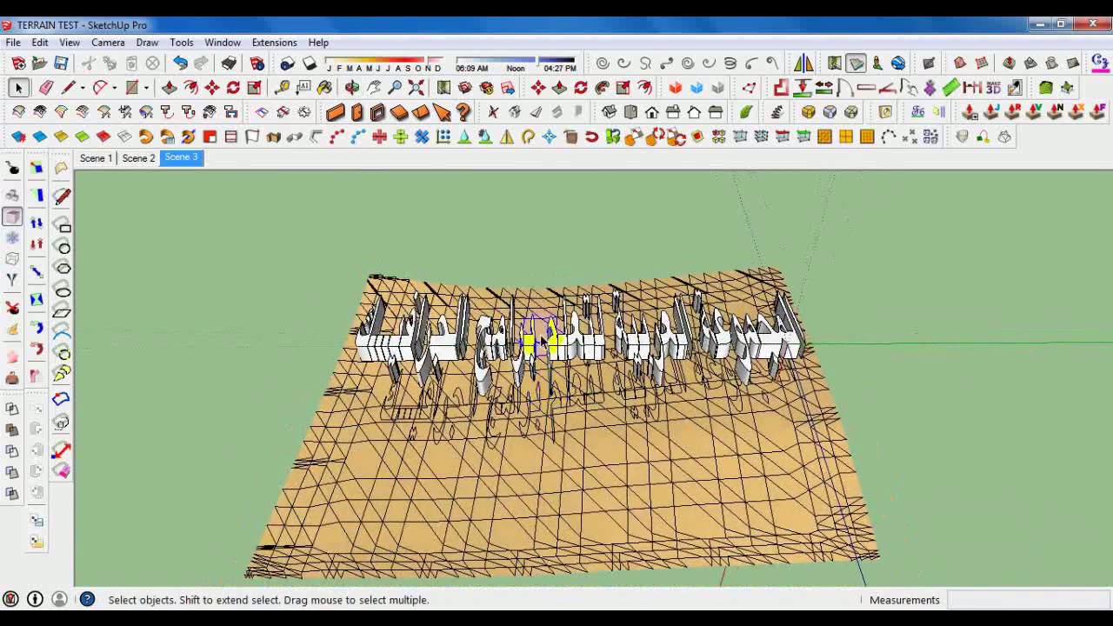
scroll(543, 343, "up", 3)
scroll(534, 322, "up", 3)
mouse_move(514, 355)
middle_mouse_down()
mouse_move(515, 304)
mouse_move(566, 405)
mouse_move(516, 391)
mouse_move(571, 397)
mouse_move(565, 404)
mouse_move(510, 335)
mouse_move(472, 373)
mouse_move(510, 330)
mouse_move(517, 348)
mouse_move(472, 348)
mouse_move(443, 390)
mouse_move(504, 352)
mouse_move(490, 335)
mouse_move(467, 373)
mouse_move(490, 340)
mouse_move(493, 361)
mouse_move(522, 360)
mouse_move(518, 391)
mouse_move(526, 375)
middle_mouse_up()
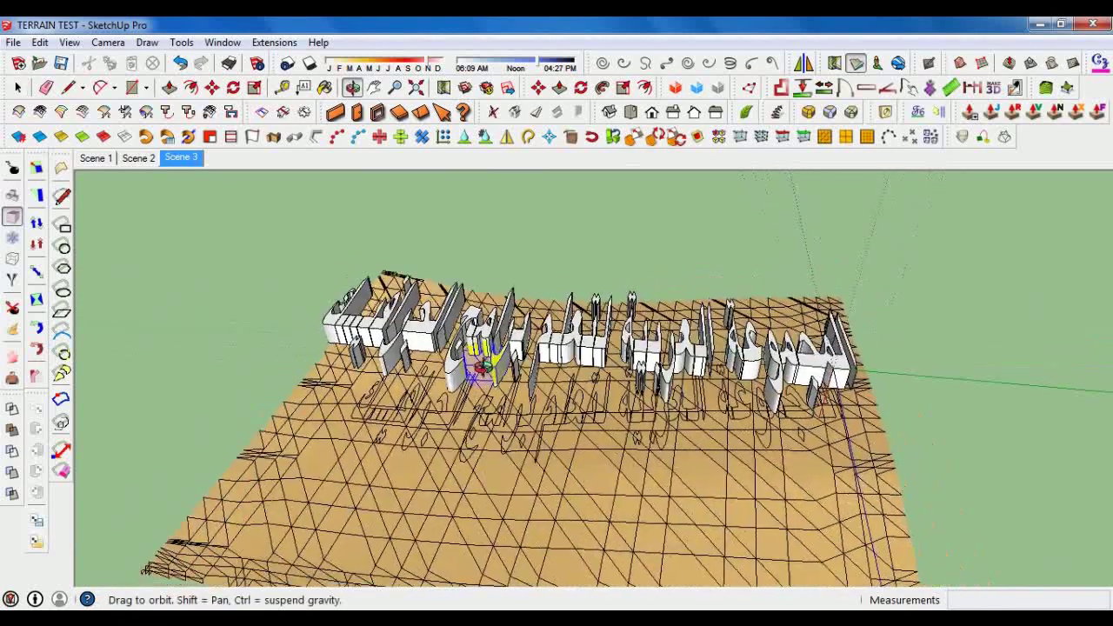
Step: Orbit around the lettered terrain from more angles, then minimize SketchUp to the desktop
mouse_move(503, 383)
middle_mouse_down()
mouse_move(496, 410)
mouse_move(504, 330)
mouse_move(571, 330)
mouse_move(487, 398)
mouse_move(509, 403)
mouse_move(492, 387)
middle_mouse_up()
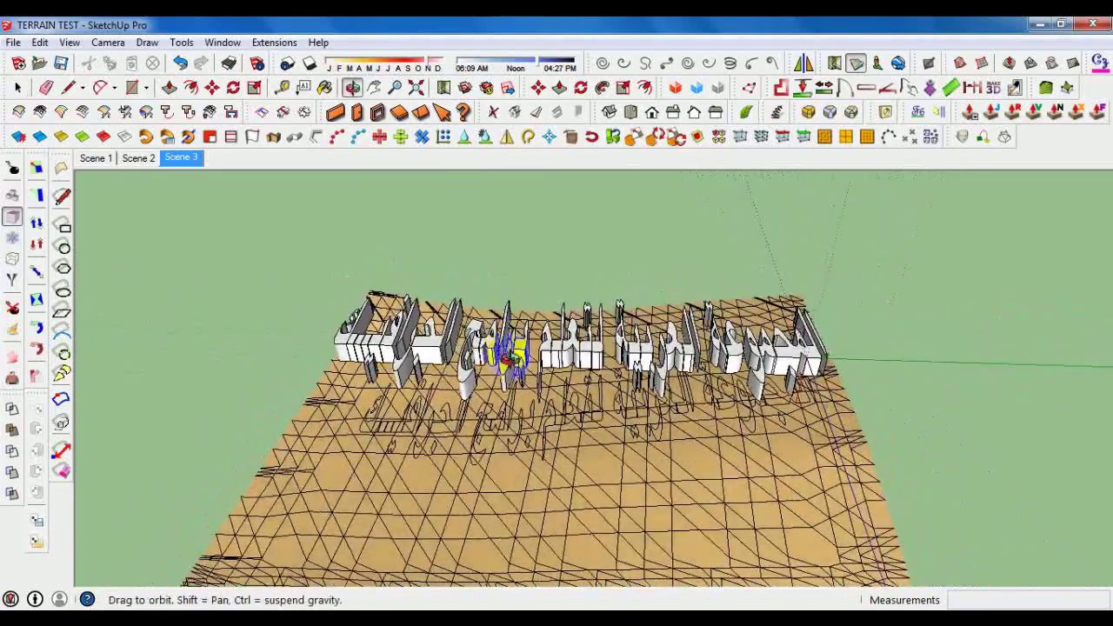
middle_click_drag(504, 346, 518, 370)
mouse_move(504, 414)
middle_mouse_down()
mouse_move(490, 425)
mouse_move(509, 412)
mouse_move(509, 439)
mouse_move(499, 437)
mouse_move(510, 447)
mouse_move(517, 429)
mouse_move(513, 440)
mouse_move(492, 432)
mouse_move(495, 418)
mouse_move(514, 427)
mouse_move(515, 400)
mouse_move(519, 411)
middle_mouse_up()
scroll(517, 406, "up", 1)
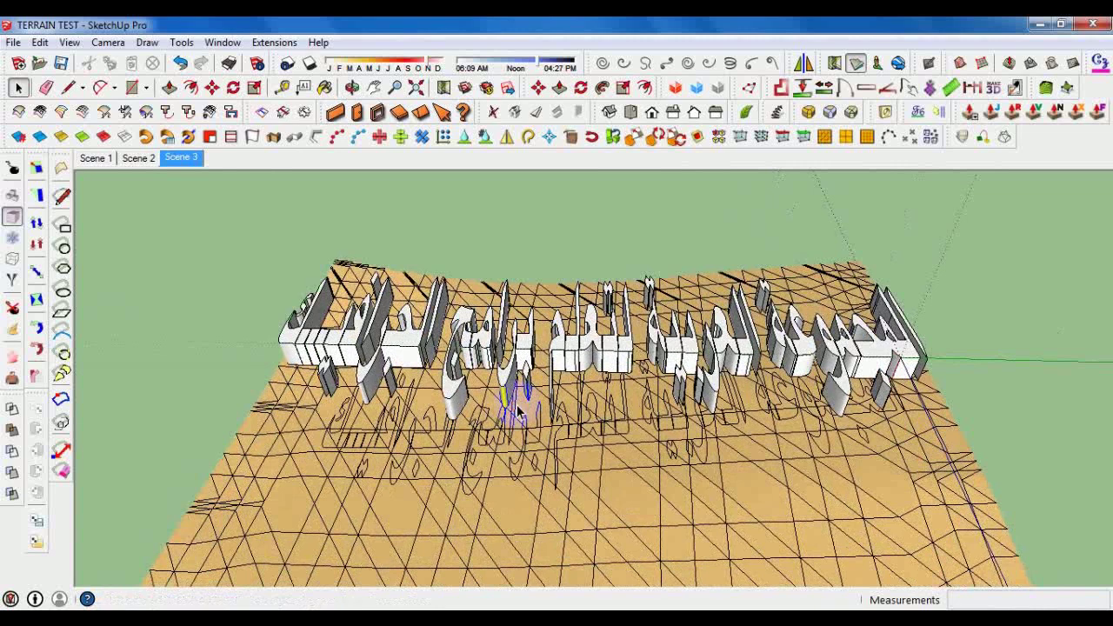
mouse_move(519, 410)
middle_mouse_down()
mouse_move(516, 397)
mouse_move(514, 421)
middle_mouse_up()
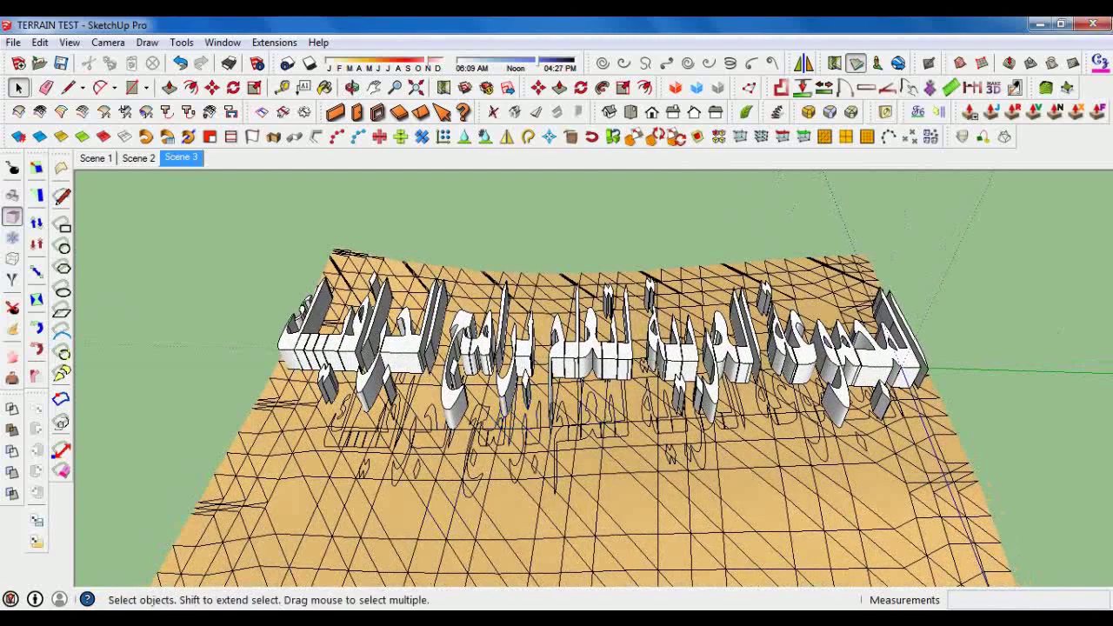
left_click(1039, 27)
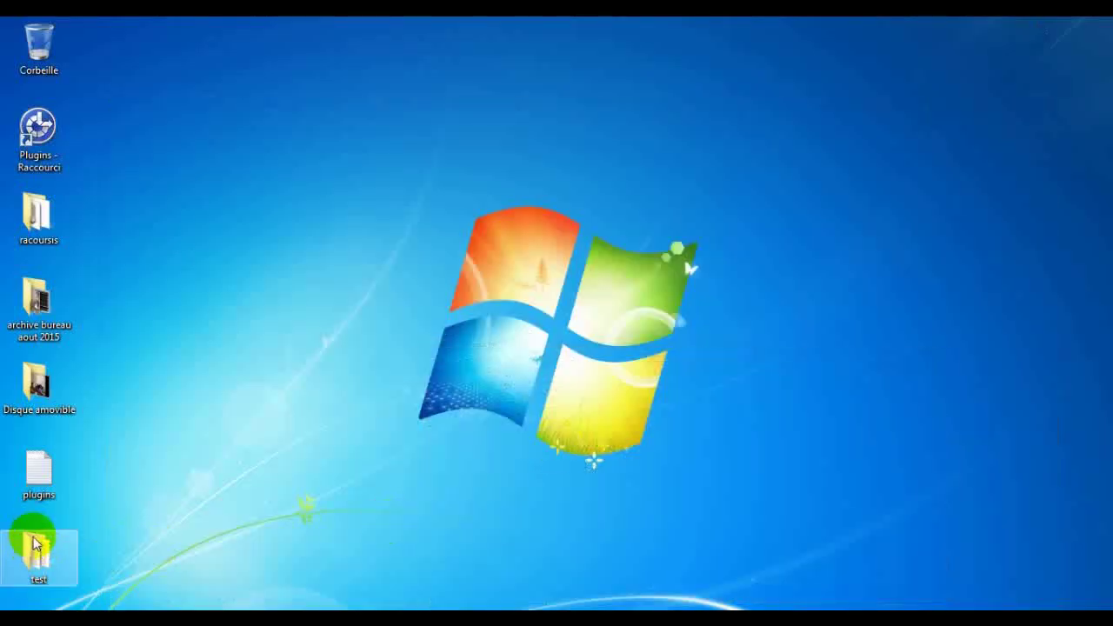
Step: Open the desktop 'test' folder and inspect tt_vertex.rb, ExtrudeTools_v2.7.rbz and the tt_vertex folder
double_click(45, 561)
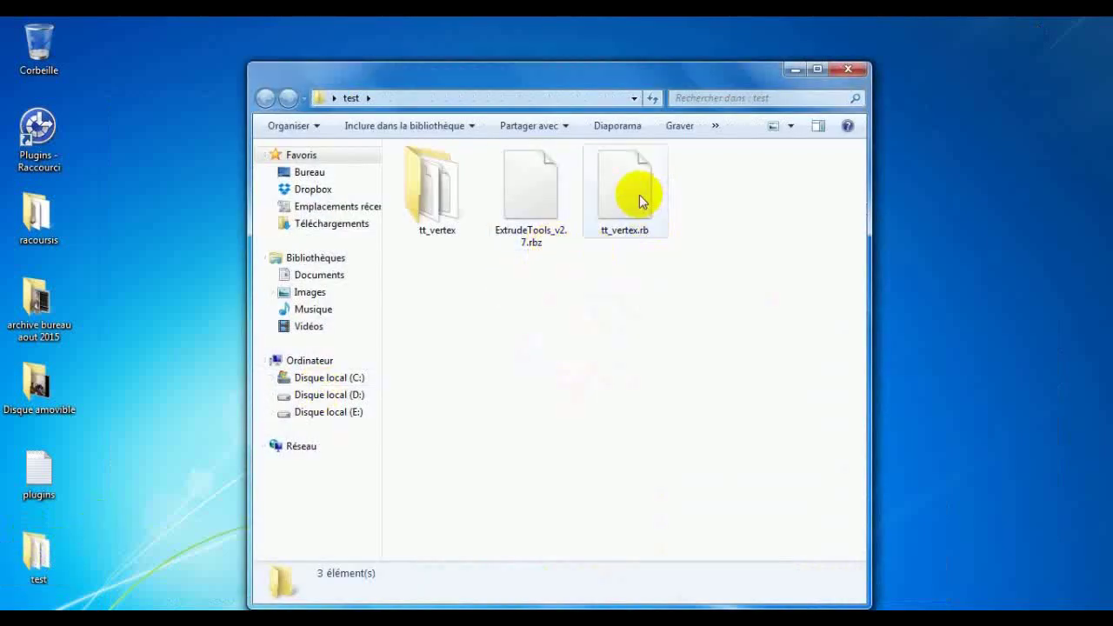
left_click(639, 195)
left_click(543, 213)
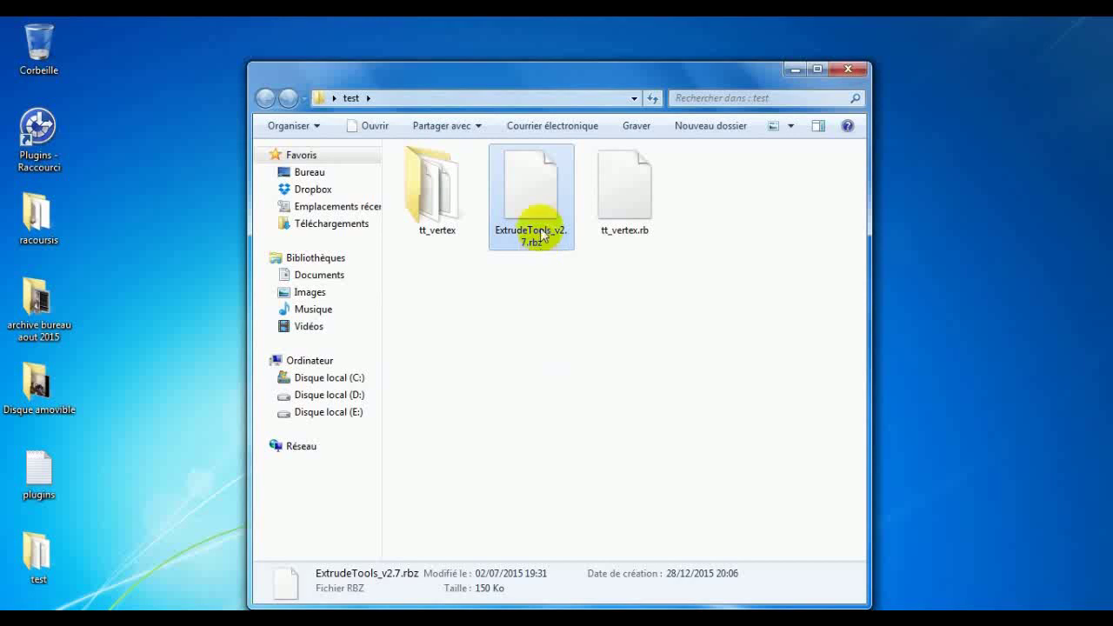
left_click(551, 342)
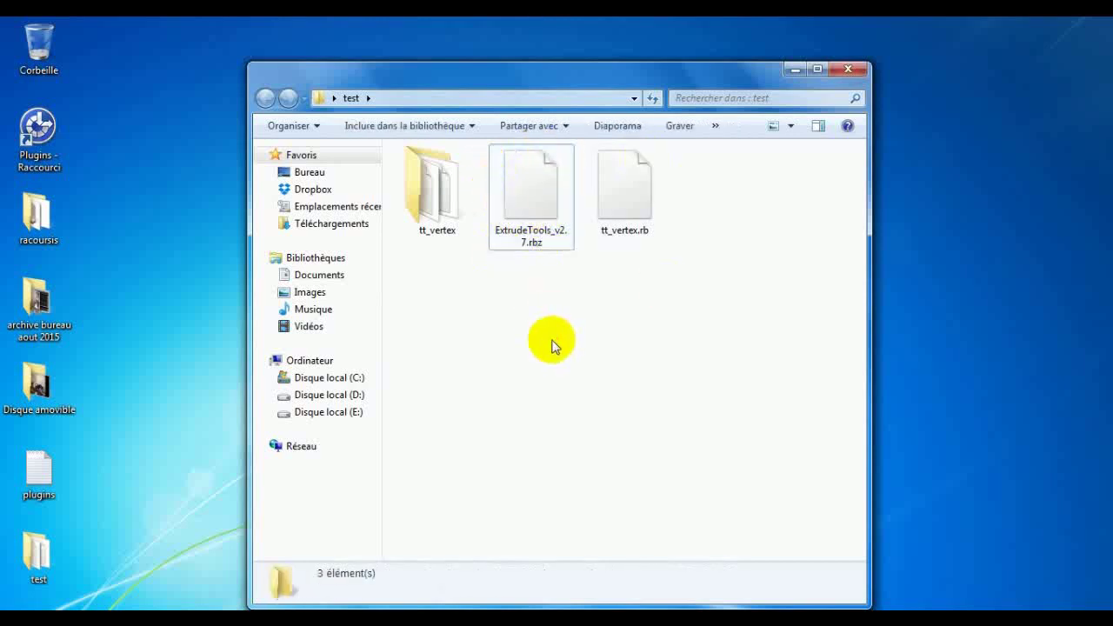
mouse_move(435, 191)
left_mouse_down()
mouse_move(748, 228)
mouse_move(626, 205)
mouse_move(689, 266)
mouse_move(676, 252)
left_mouse_up()
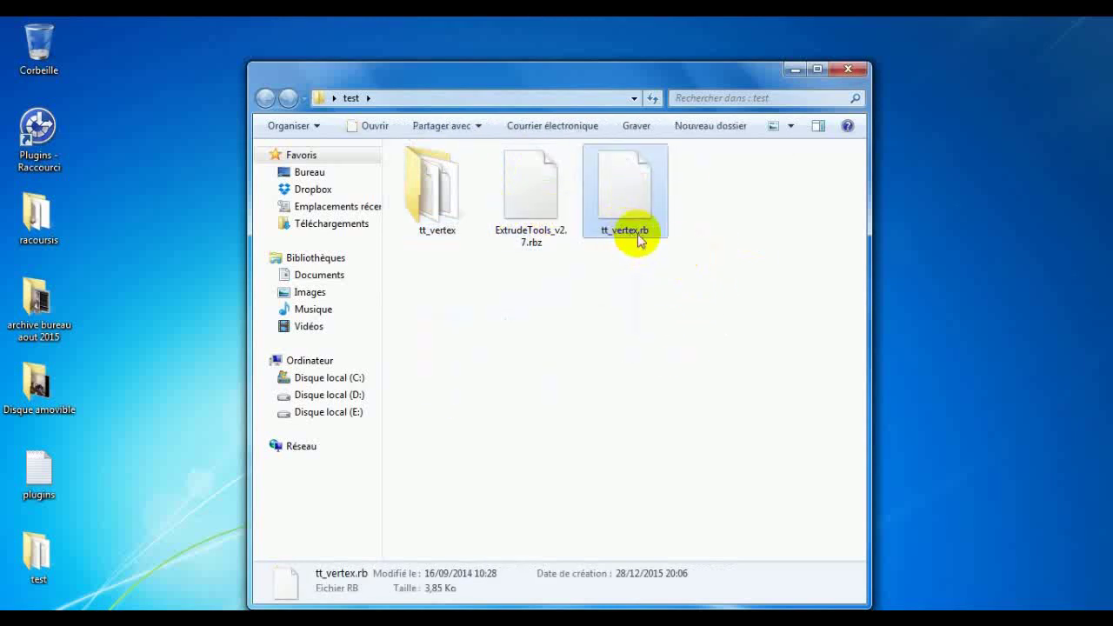
left_click(437, 205)
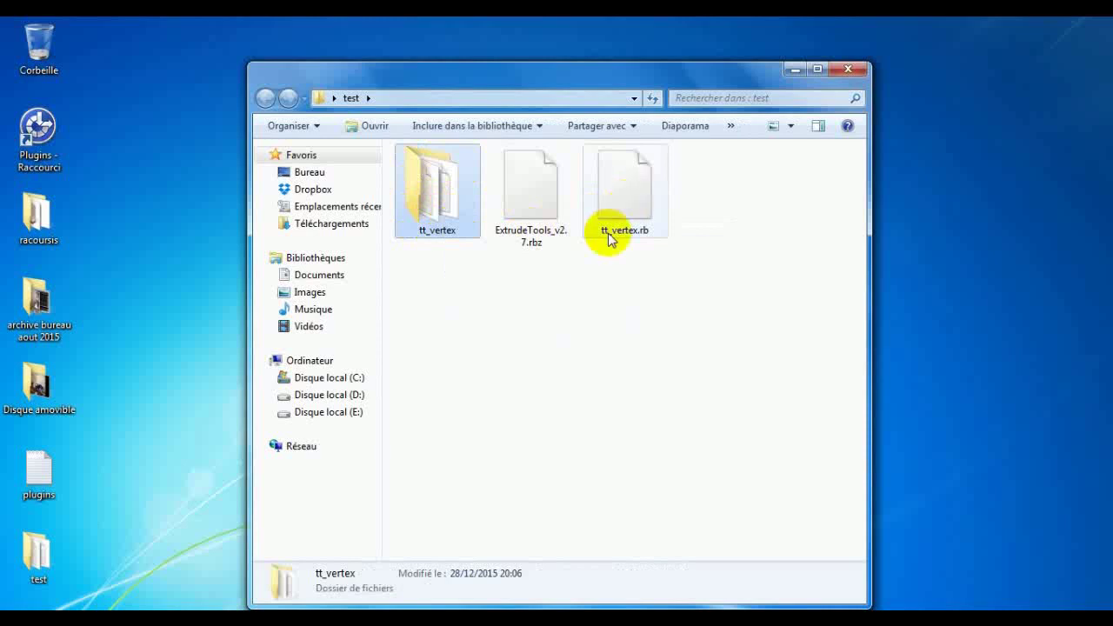
double_click(426, 197)
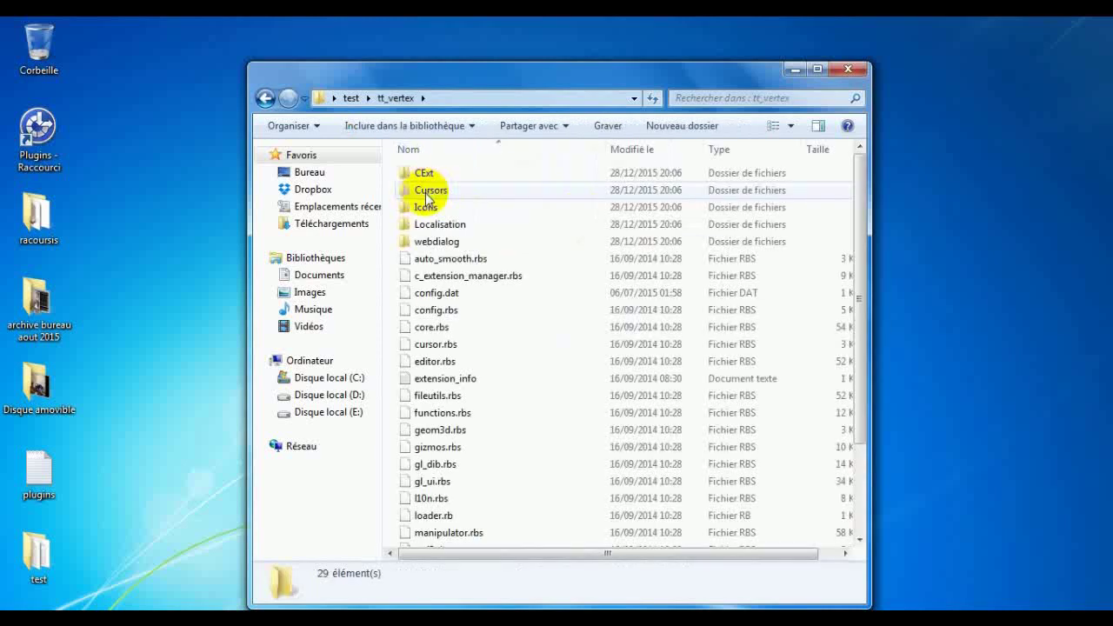
scroll(459, 323, "down", 2)
scroll(459, 323, "up", 2)
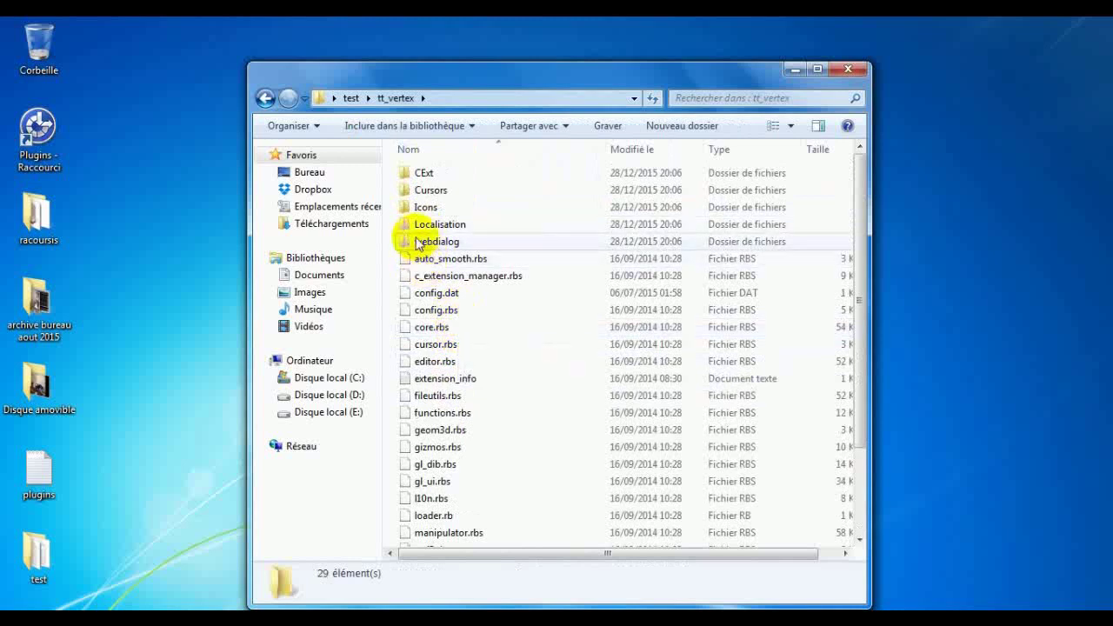
double_click(422, 209)
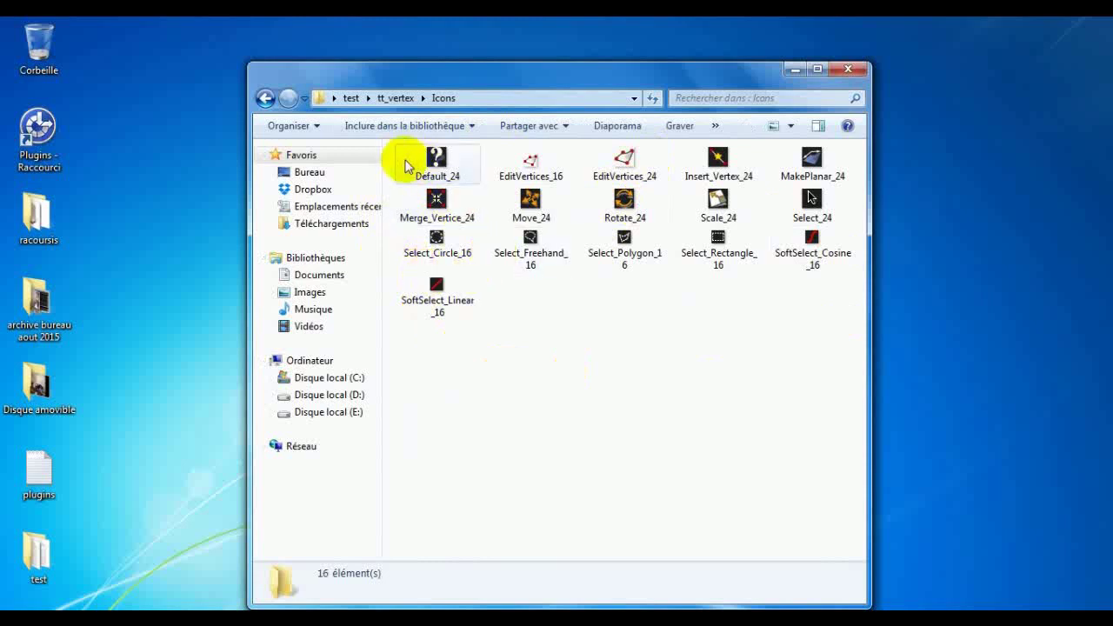
left_click(265, 97)
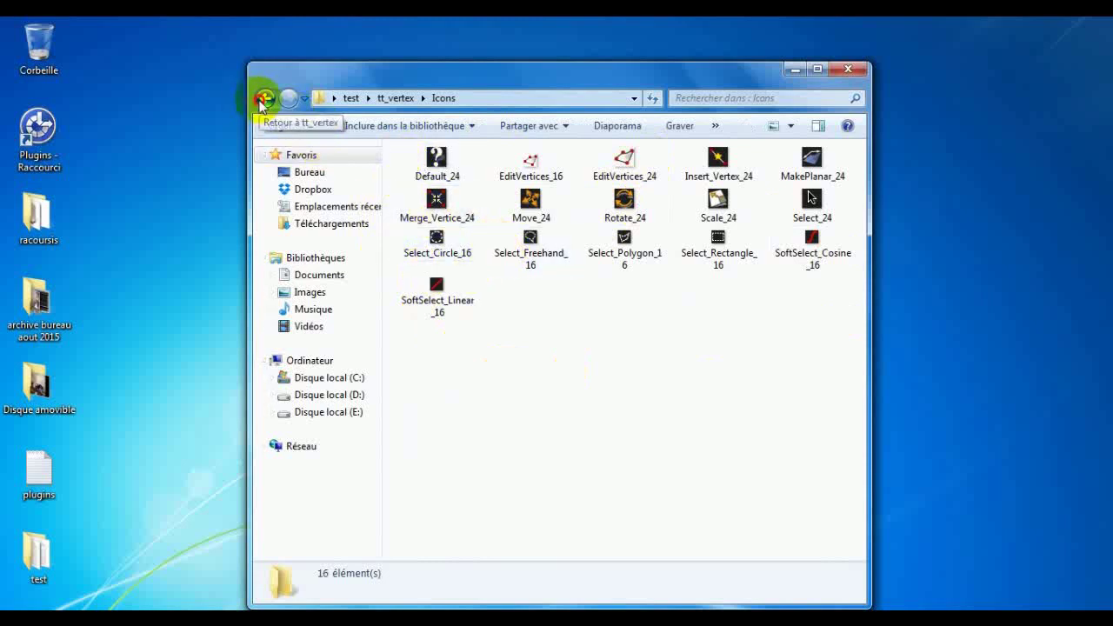
left_click(847, 69)
double_click(14, 567)
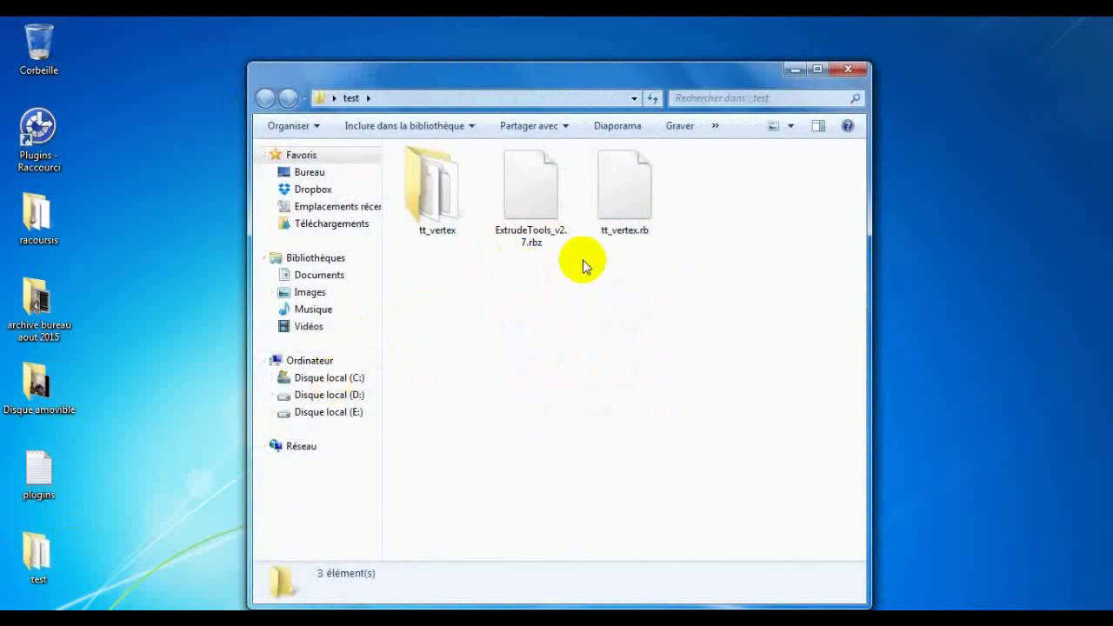
left_click(637, 202)
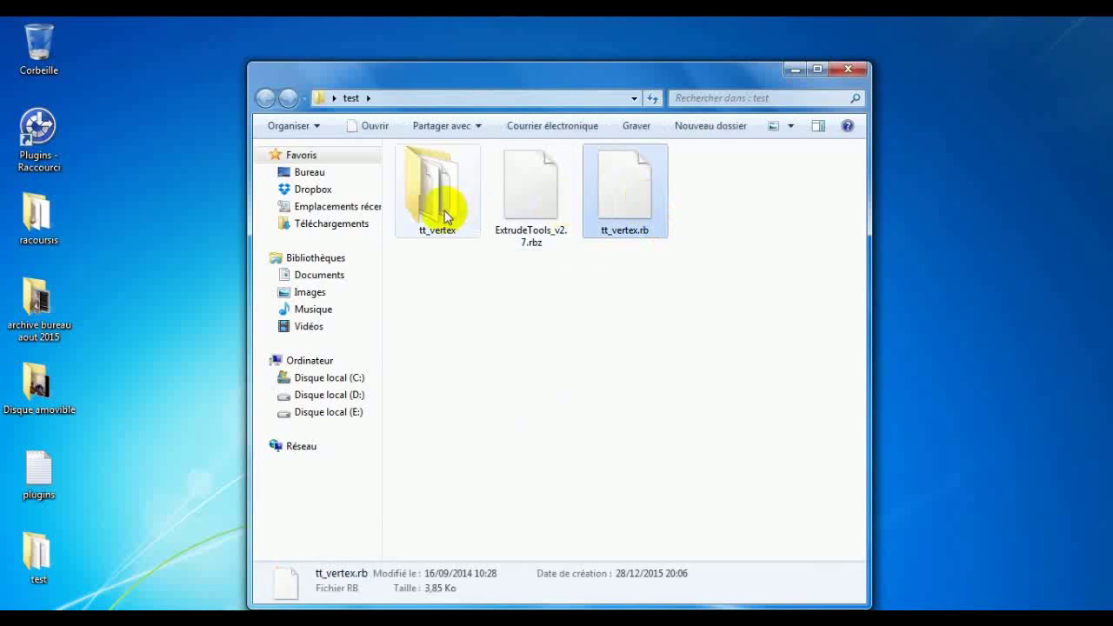
left_click(444, 215)
left_click_drag(651, 211, 626, 278)
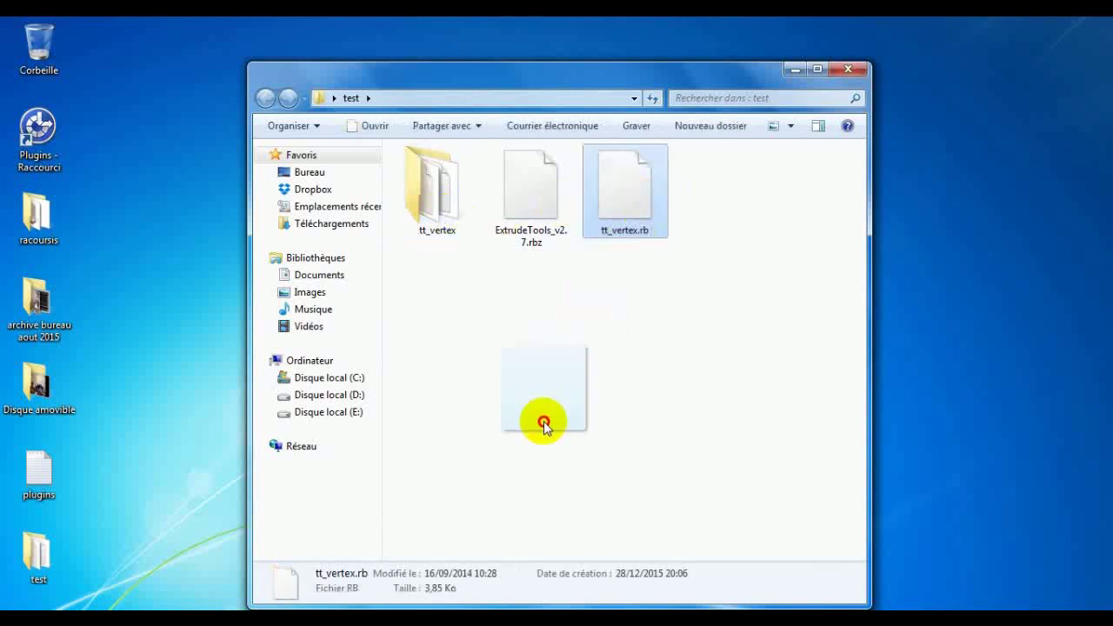
left_click_drag(410, 194, 727, 228)
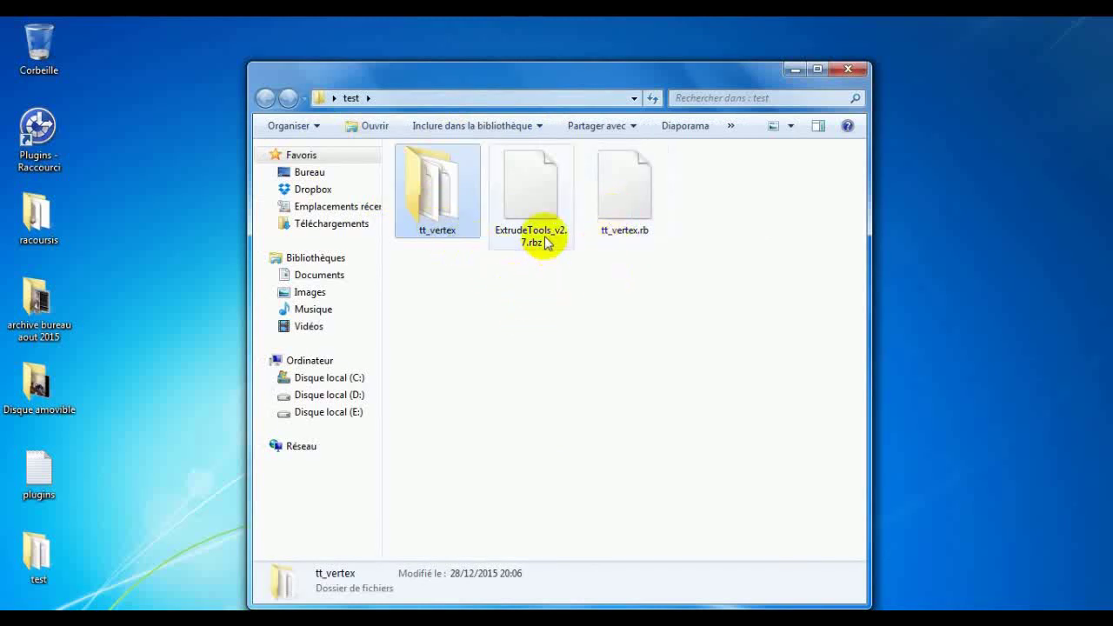
mouse_move(624, 191)
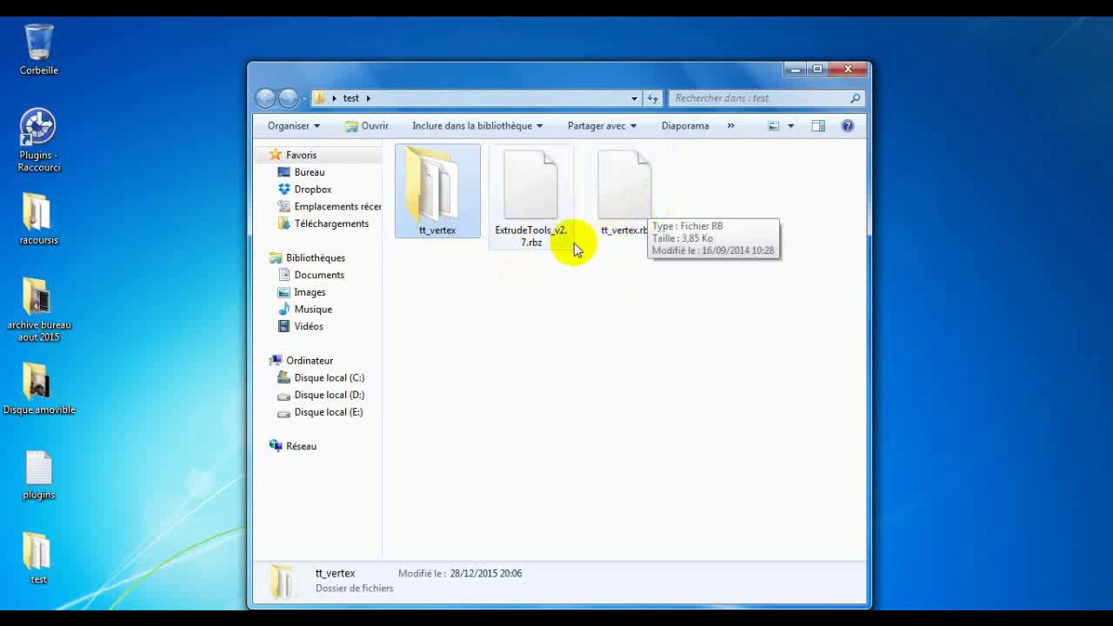
left_click(535, 207)
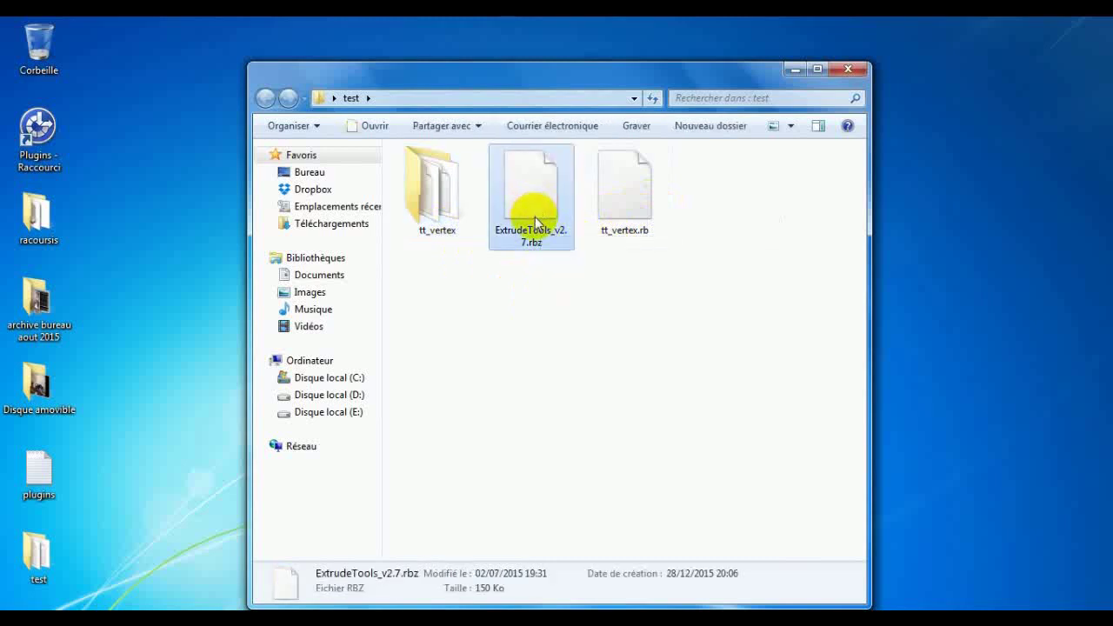
left_click_drag(535, 207, 591, 353)
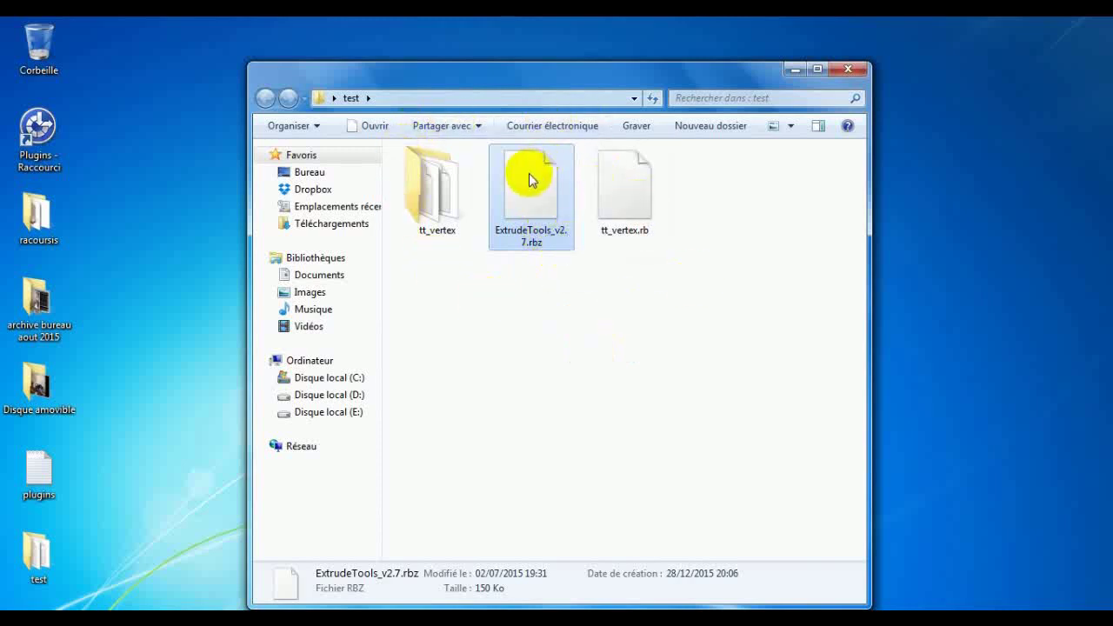
left_click(582, 304)
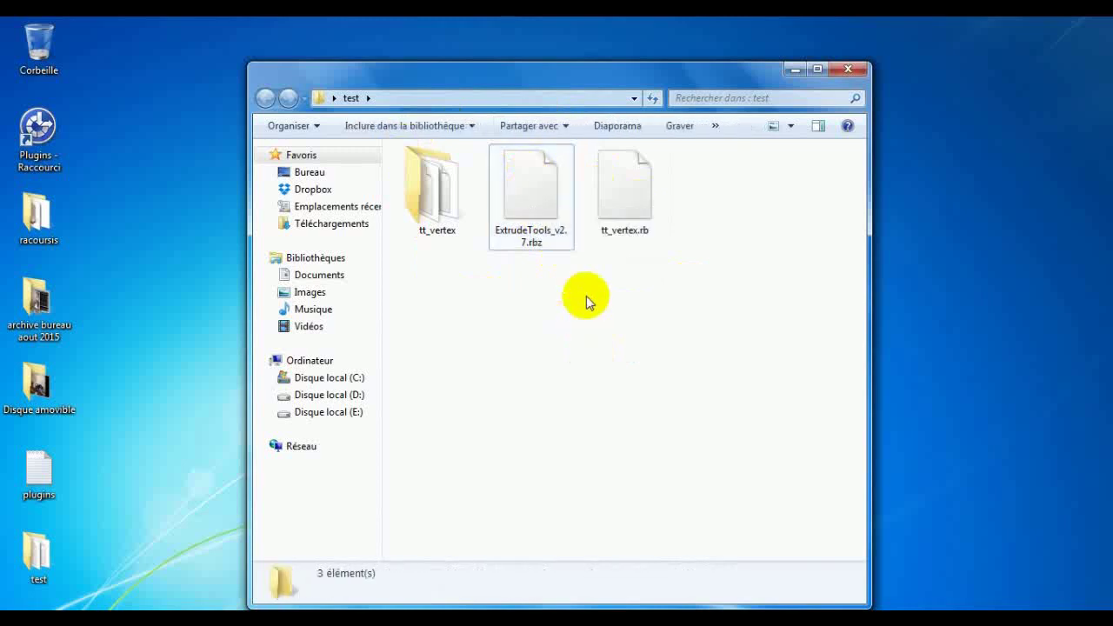
left_click(628, 195)
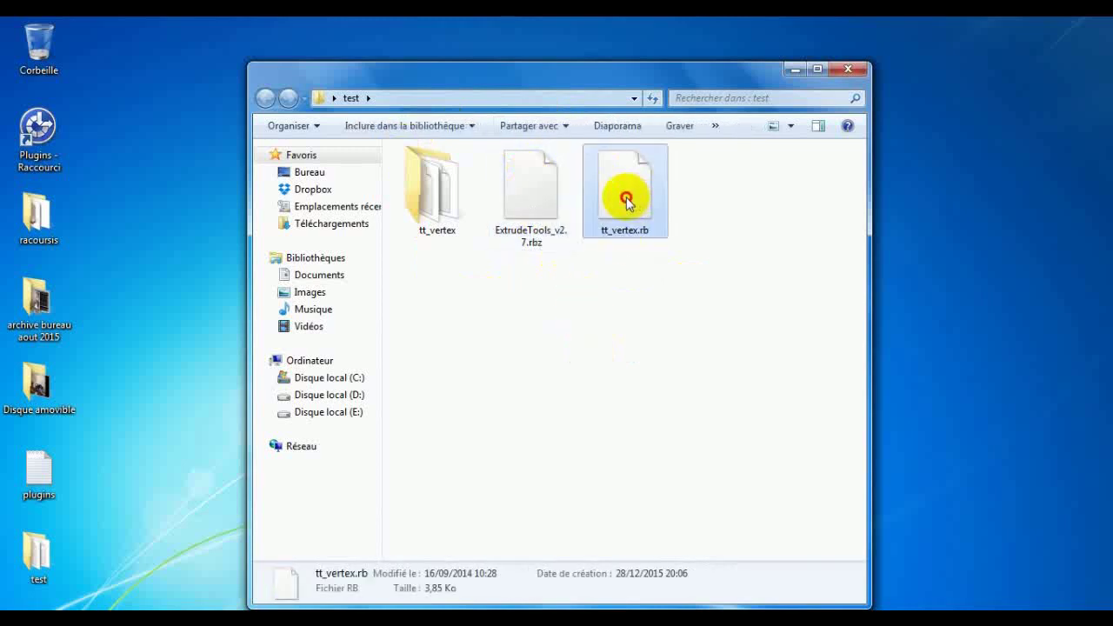
left_click(440, 207)
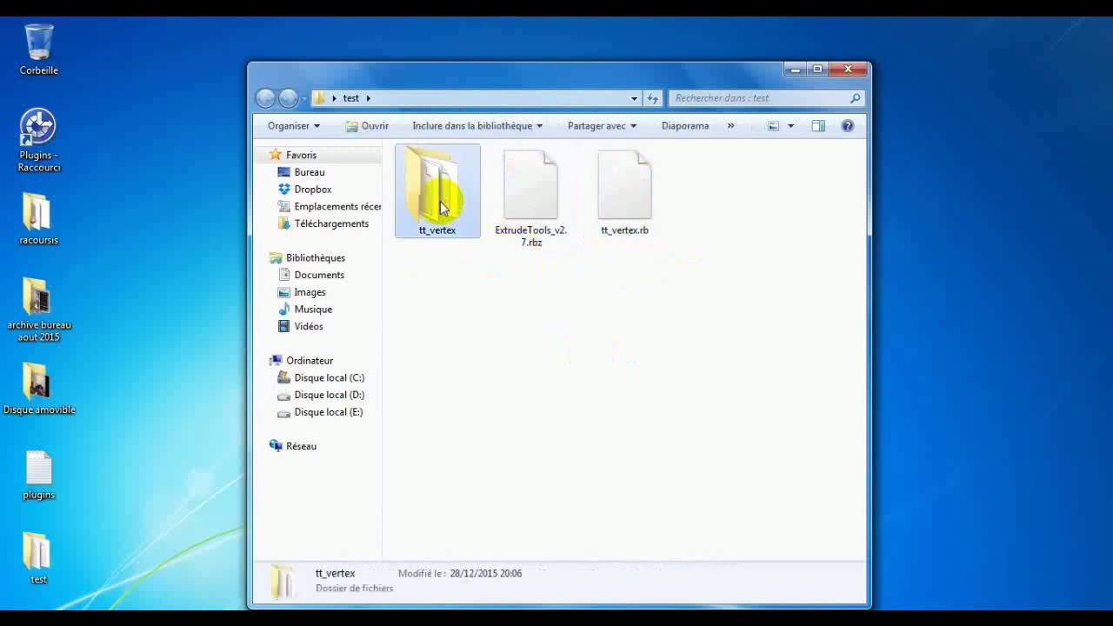
left_click(627, 206)
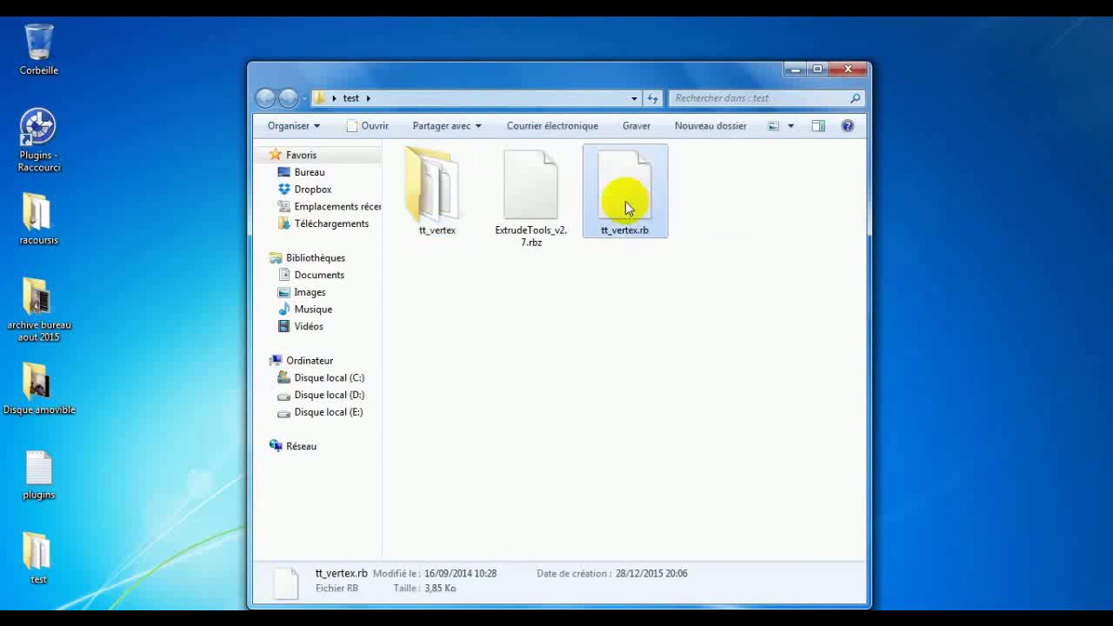
left_click_drag(644, 196, 691, 219)
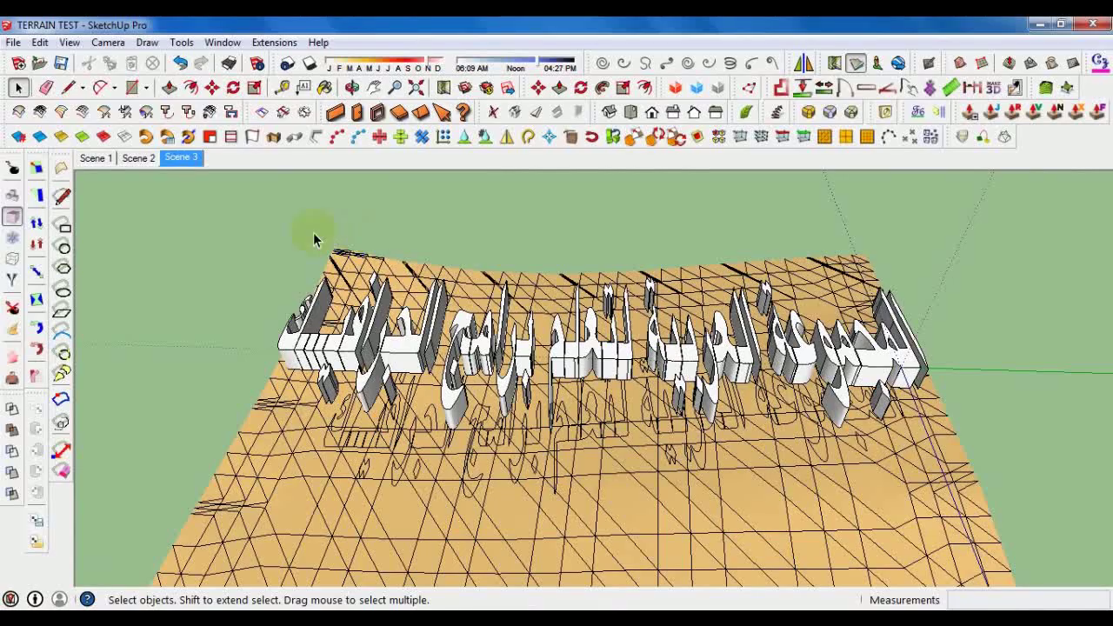
Step: Orbit the terrain to view the extruded lettering from lower and frontal angles
middle_click_drag(409, 347, 396, 300)
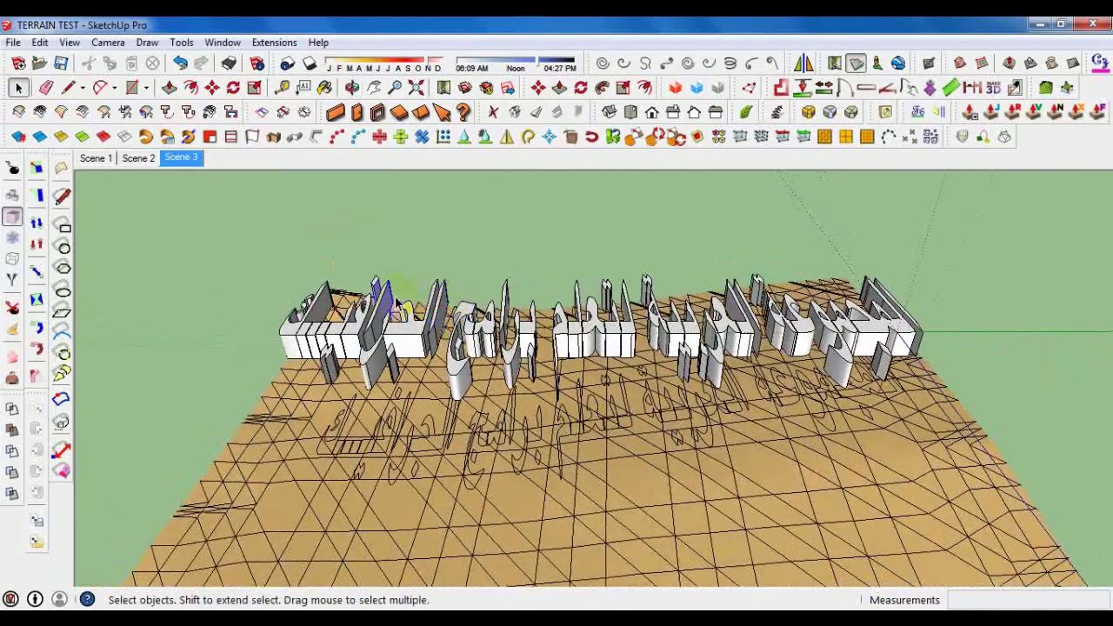
middle_click_drag(323, 293, 282, 285)
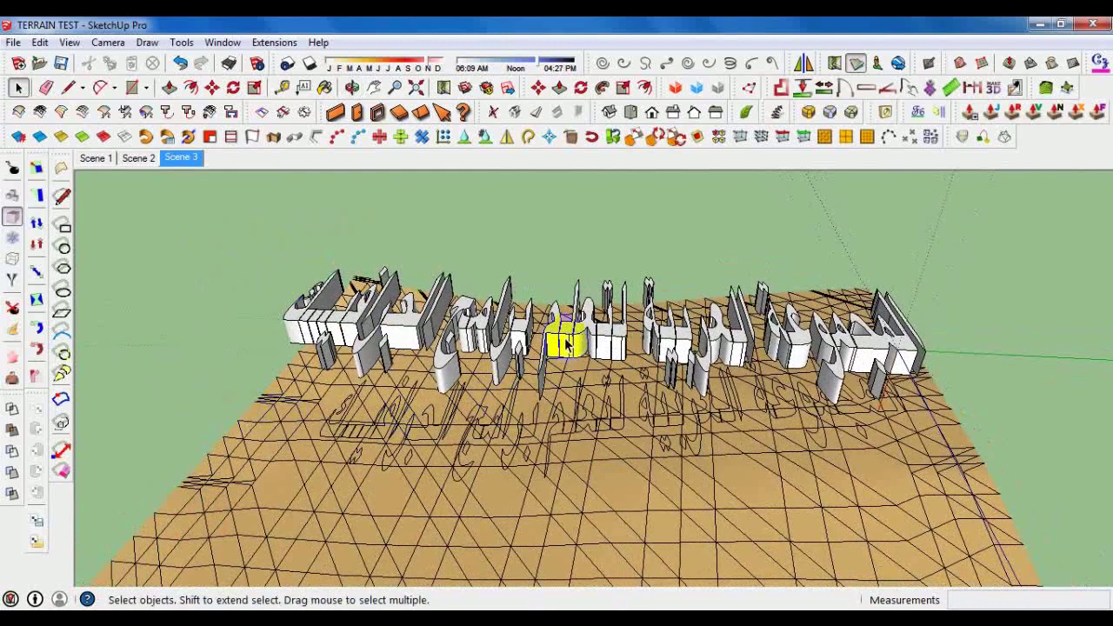
middle_click_drag(563, 341, 462, 336)
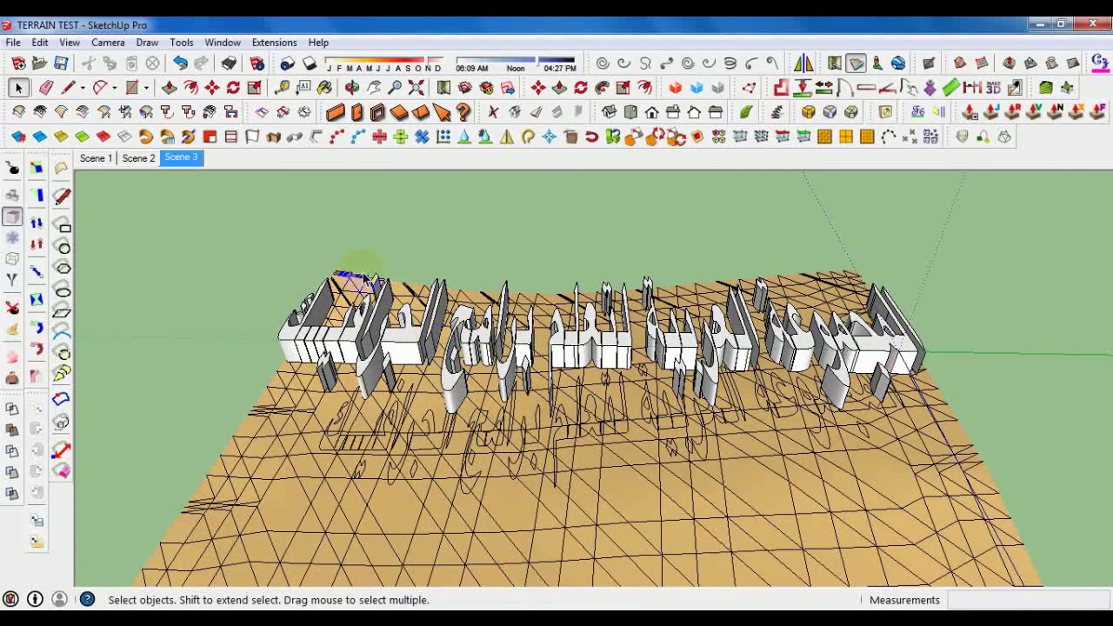
middle_click_drag(348, 271, 448, 369)
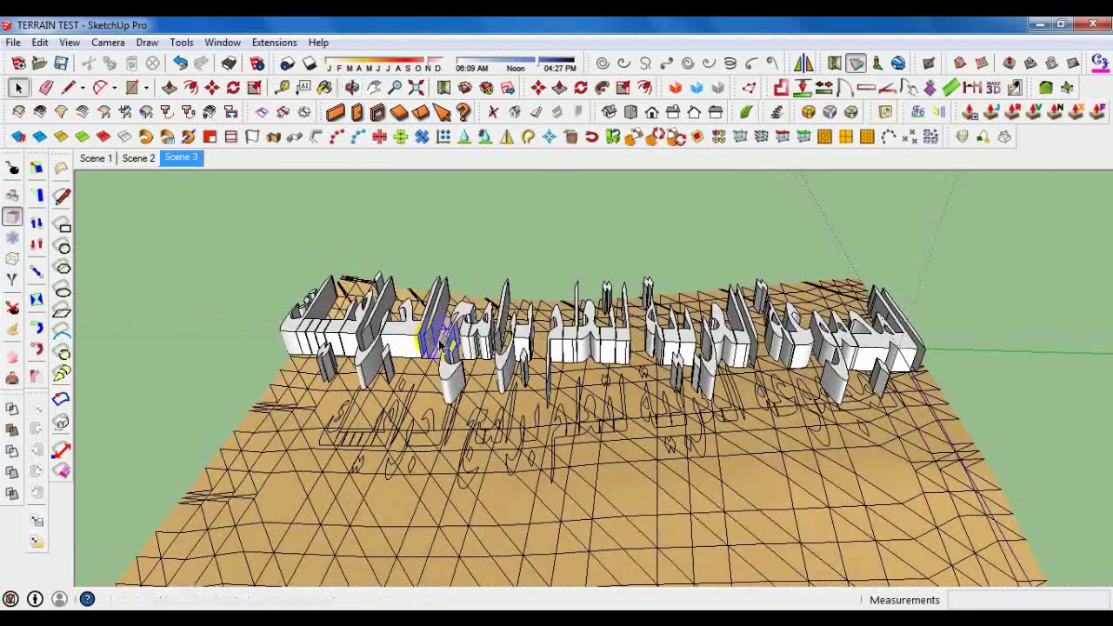
middle_click_drag(461, 370, 477, 389)
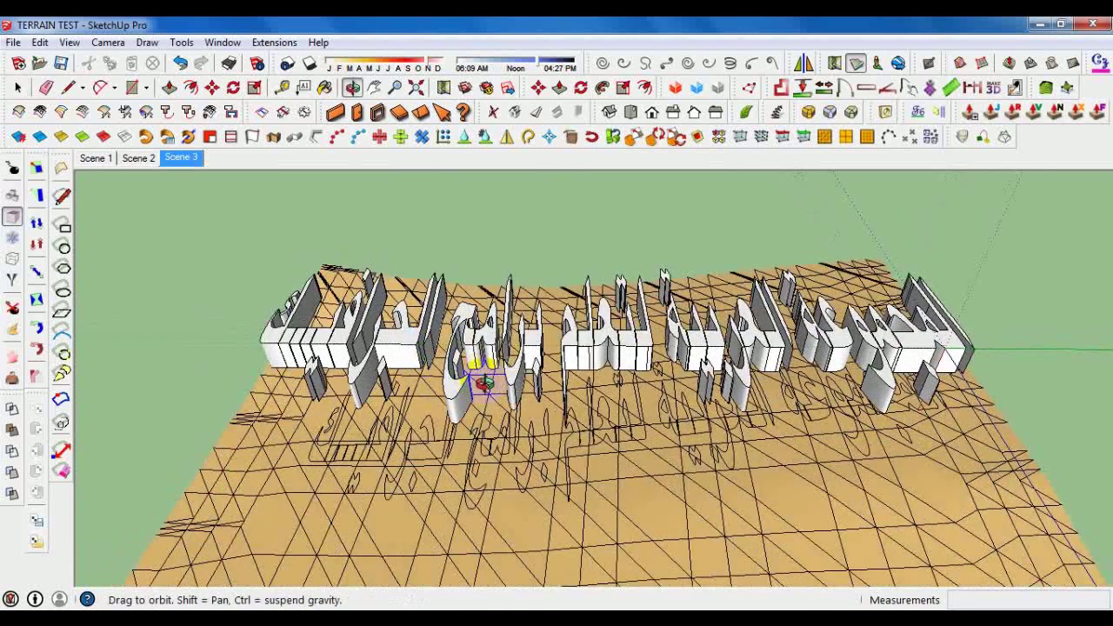
Step: Select and deselect one extruded letter, then minimize SketchUp to reveal the test folder
left_click(387, 342)
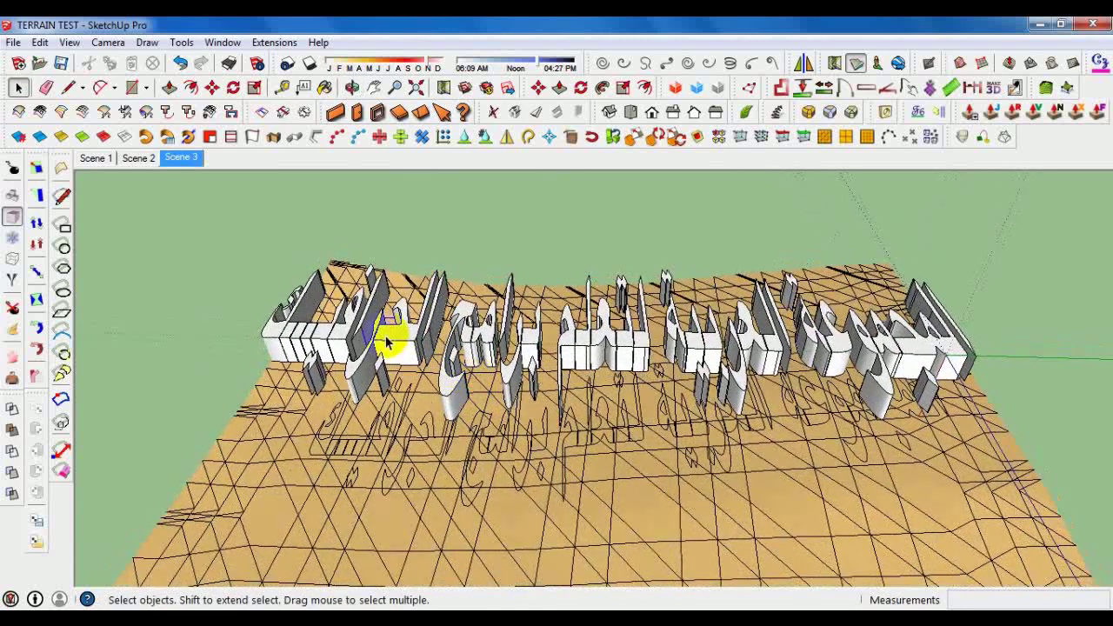
left_click(265, 223)
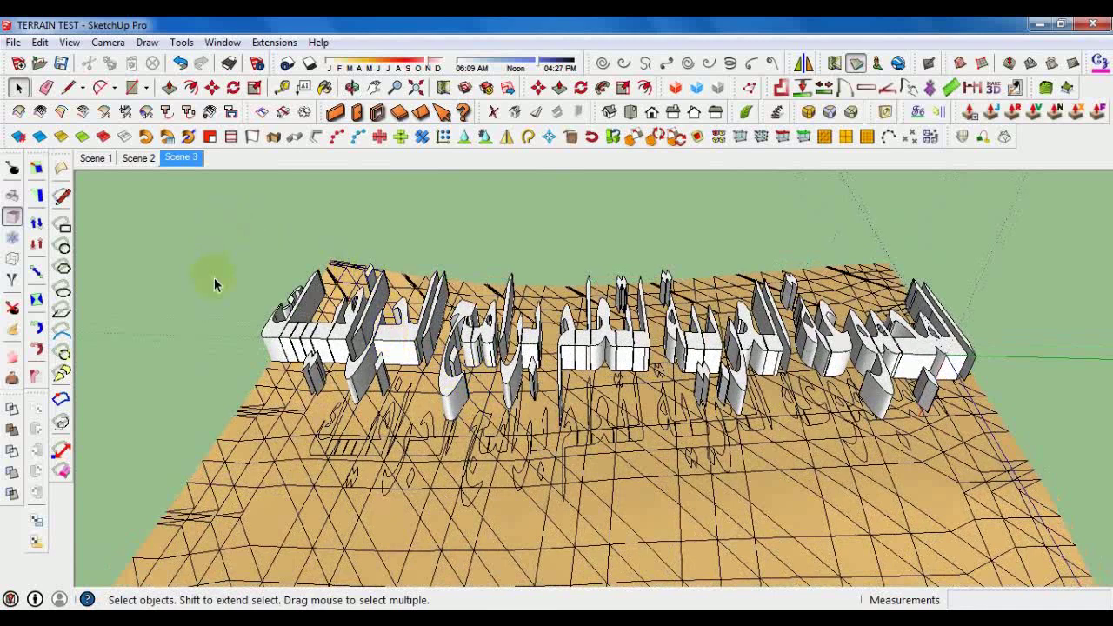
middle_click(398, 340)
left_click(1039, 25)
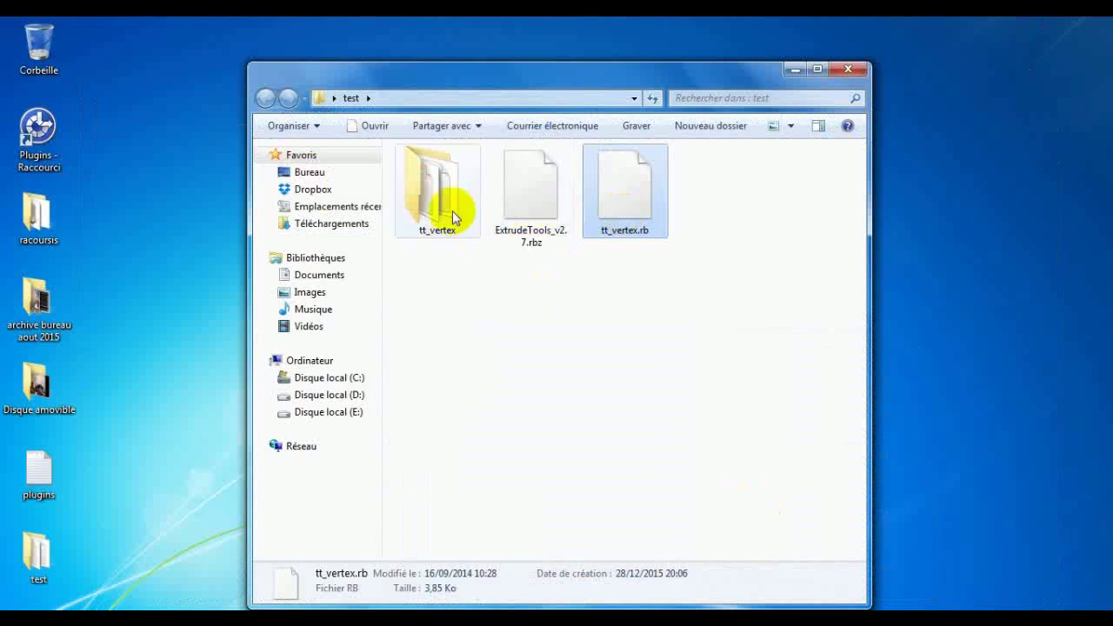
left_click(442, 185)
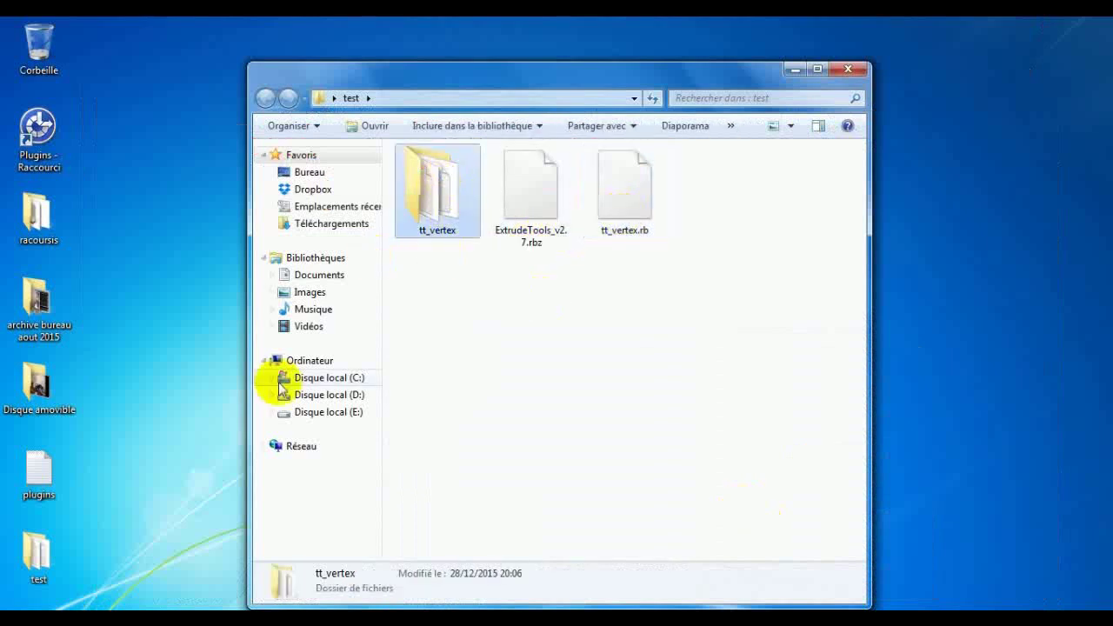
left_click(38, 478)
double_click(38, 478)
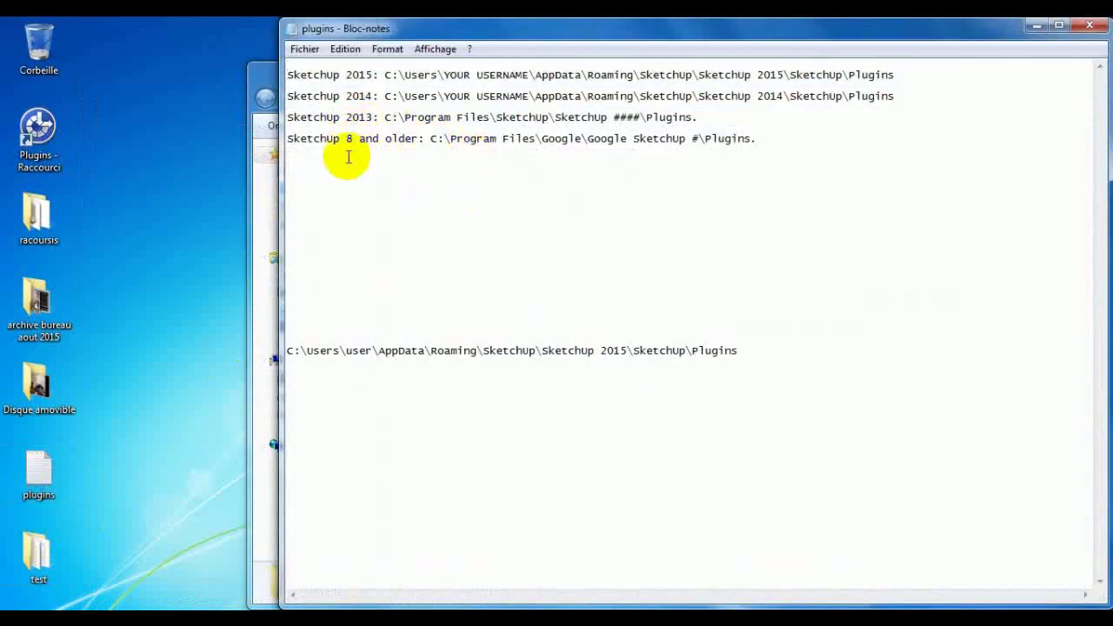
left_click_drag(431, 139, 807, 141)
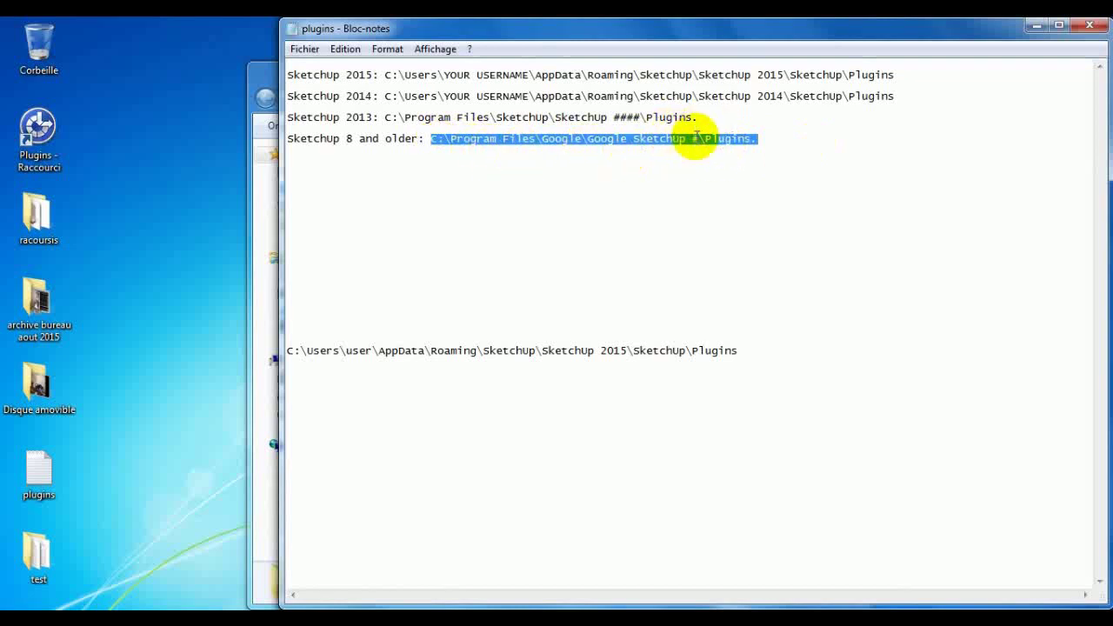
left_click(700, 140)
mouse_move(686, 139)
left_mouse_down()
mouse_move(733, 139)
mouse_move(705, 141)
left_mouse_up()
left_click(746, 146)
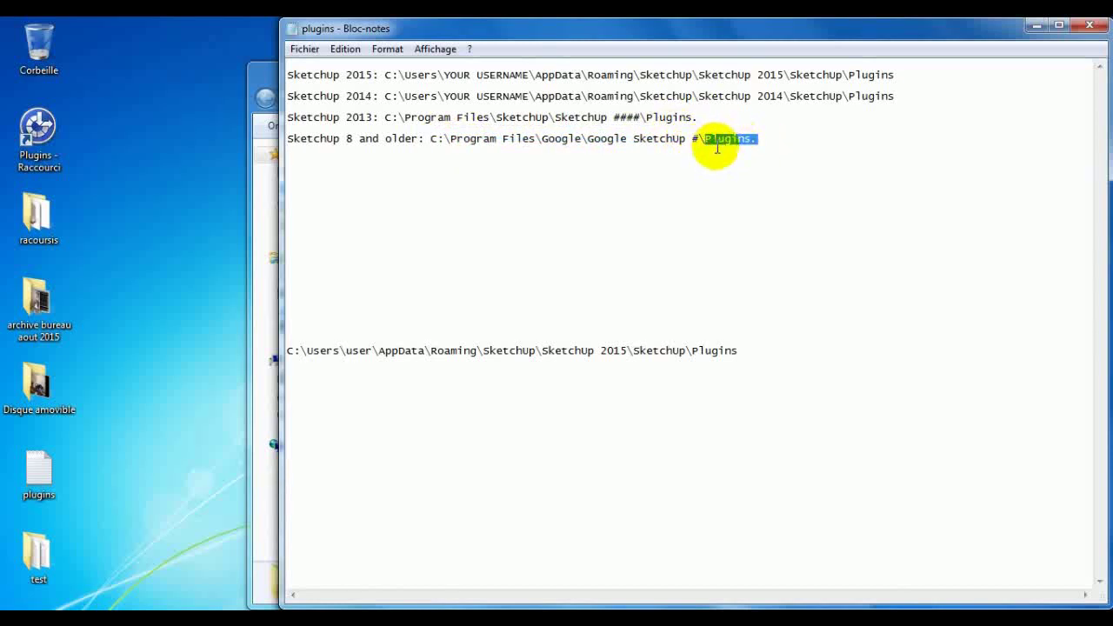
left_click(464, 194)
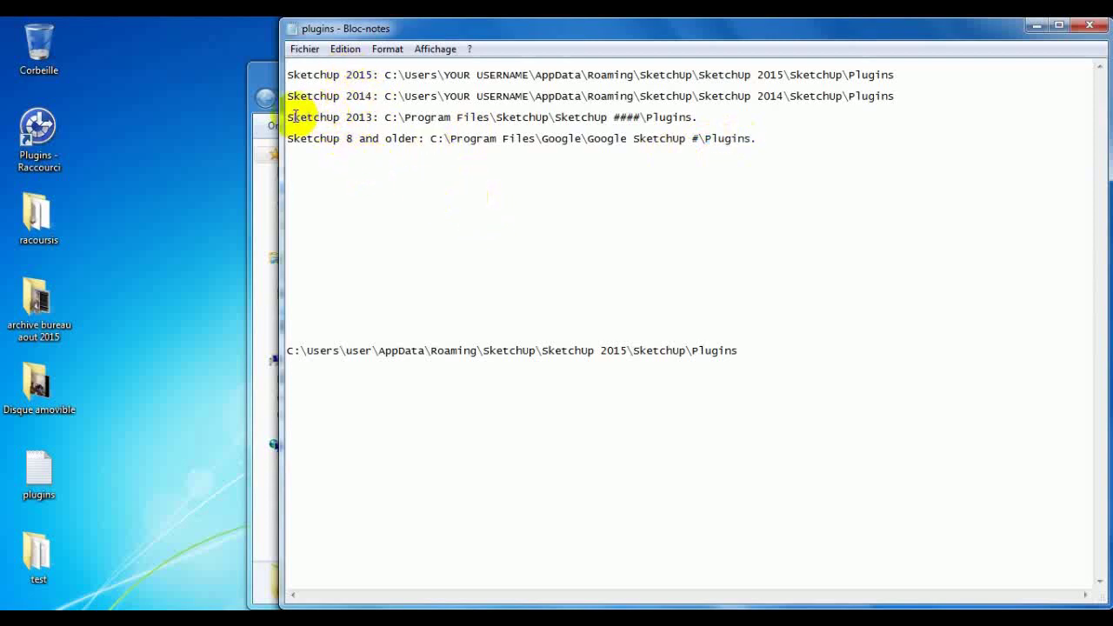
left_click_drag(296, 116, 372, 117)
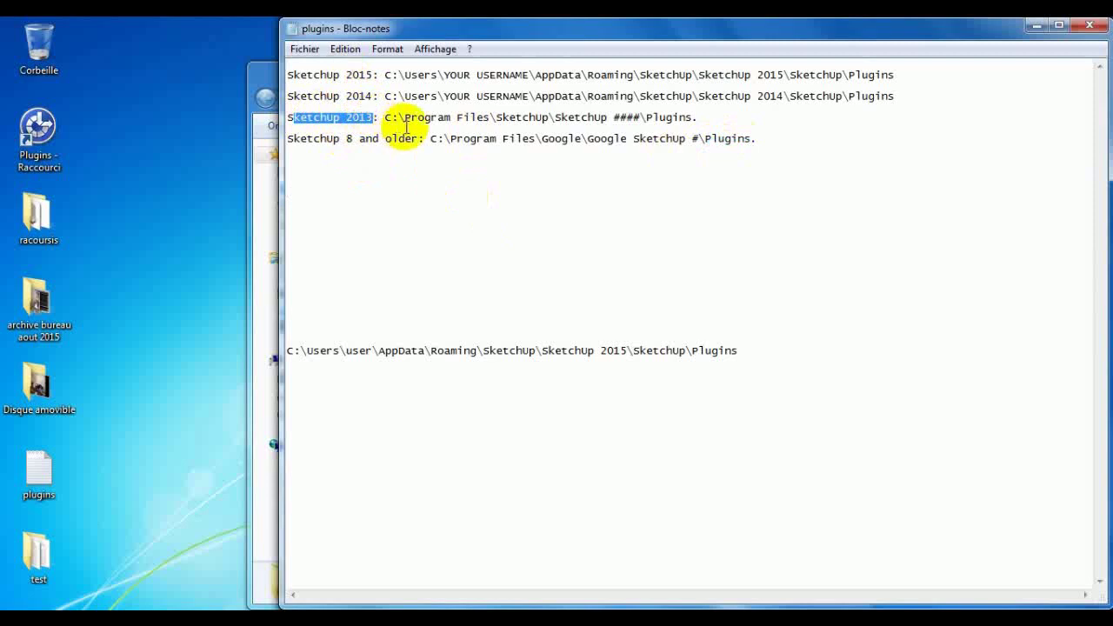
left_click_drag(403, 116, 516, 116)
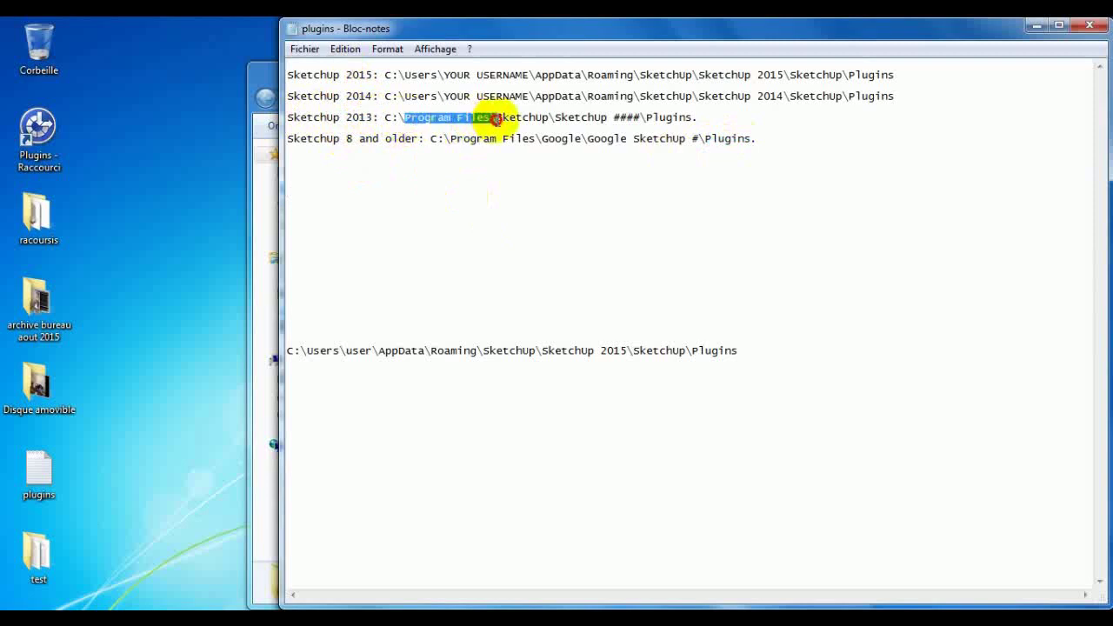
left_click(512, 117)
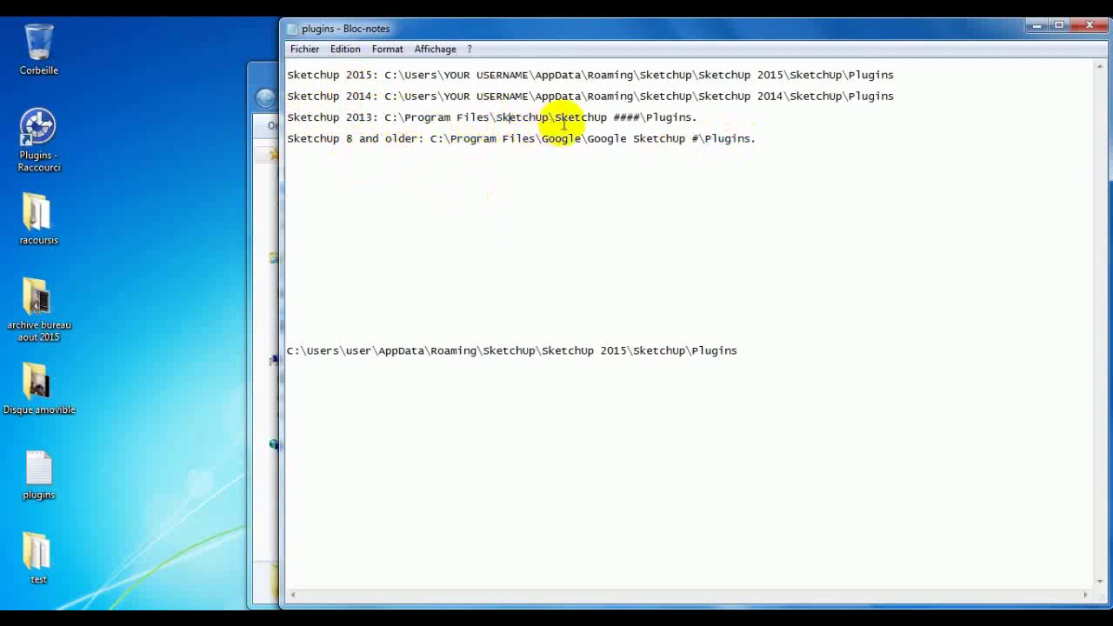
double_click(625, 117)
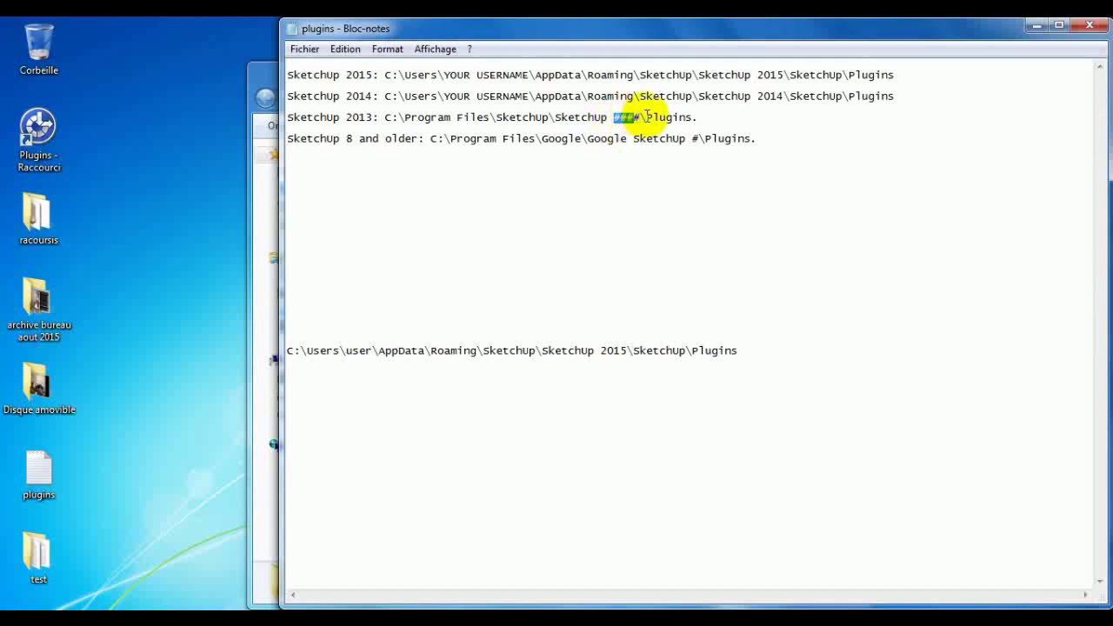
left_click_drag(644, 117, 698, 116)
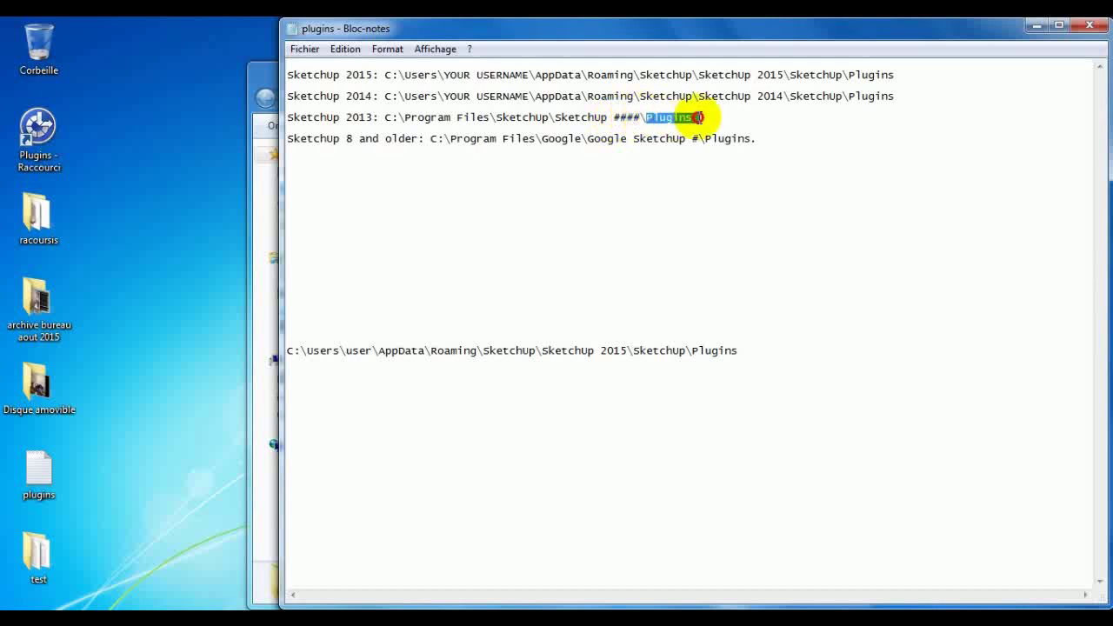
left_click(268, 79)
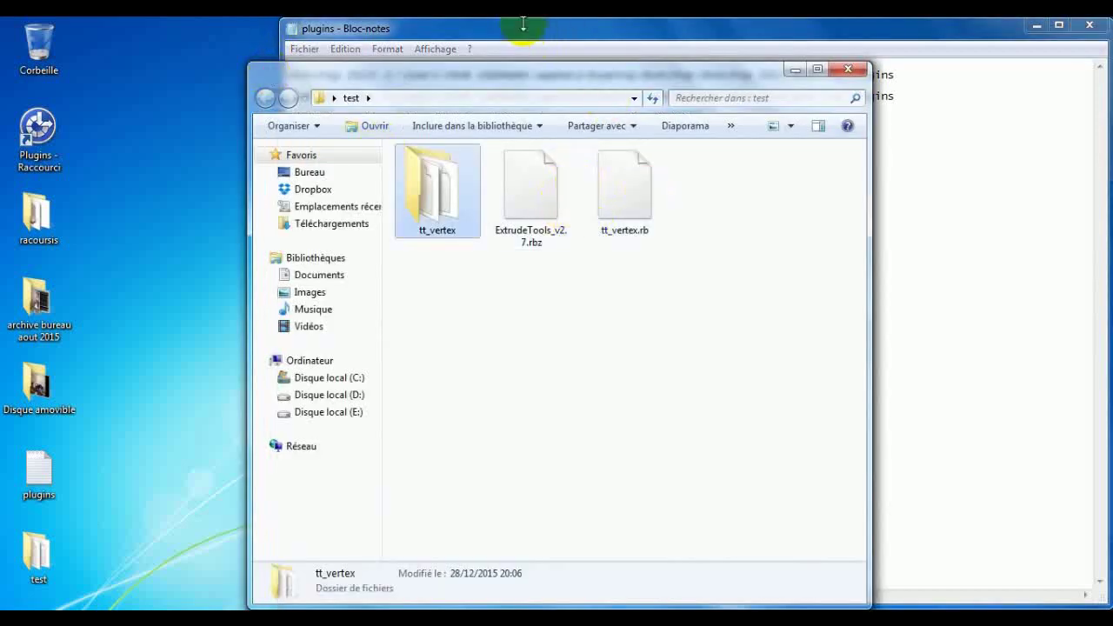
left_click(522, 31)
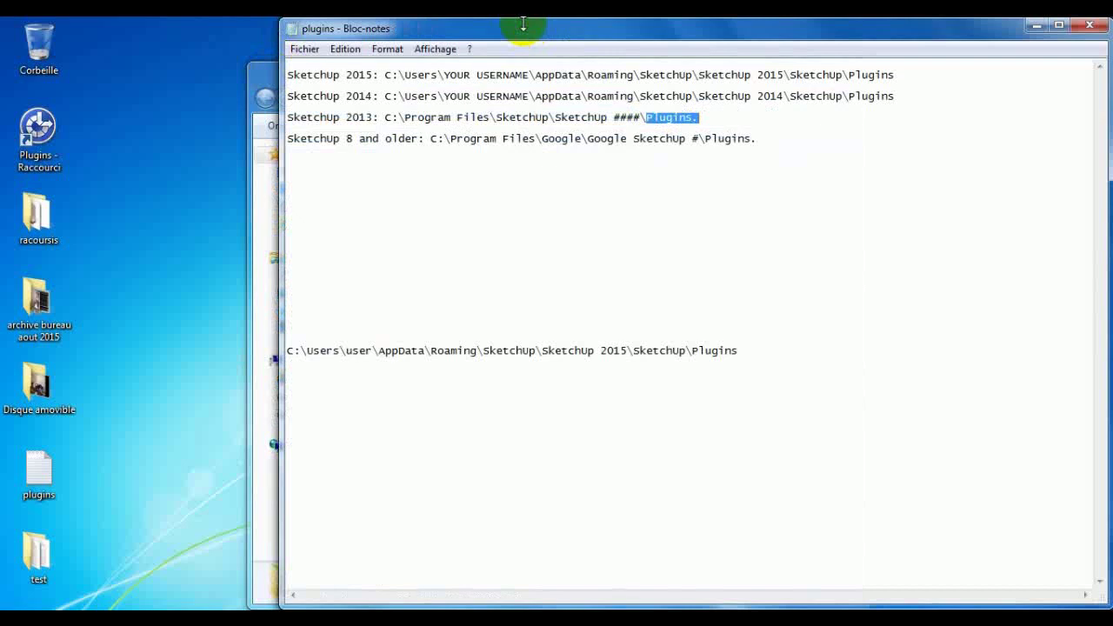
left_click(359, 95)
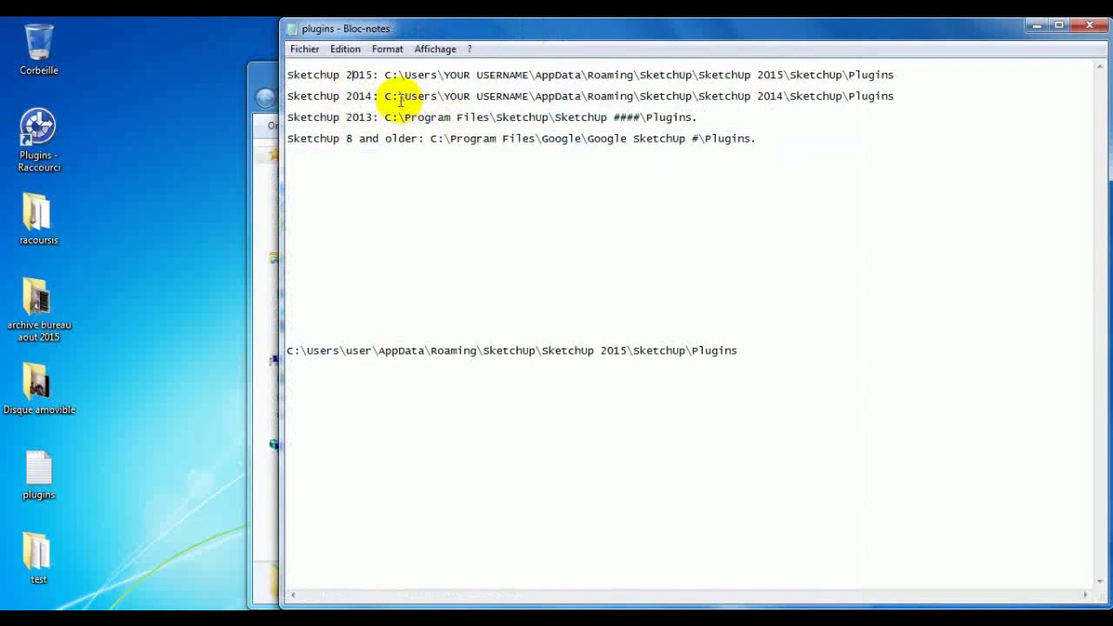
left_click(399, 93)
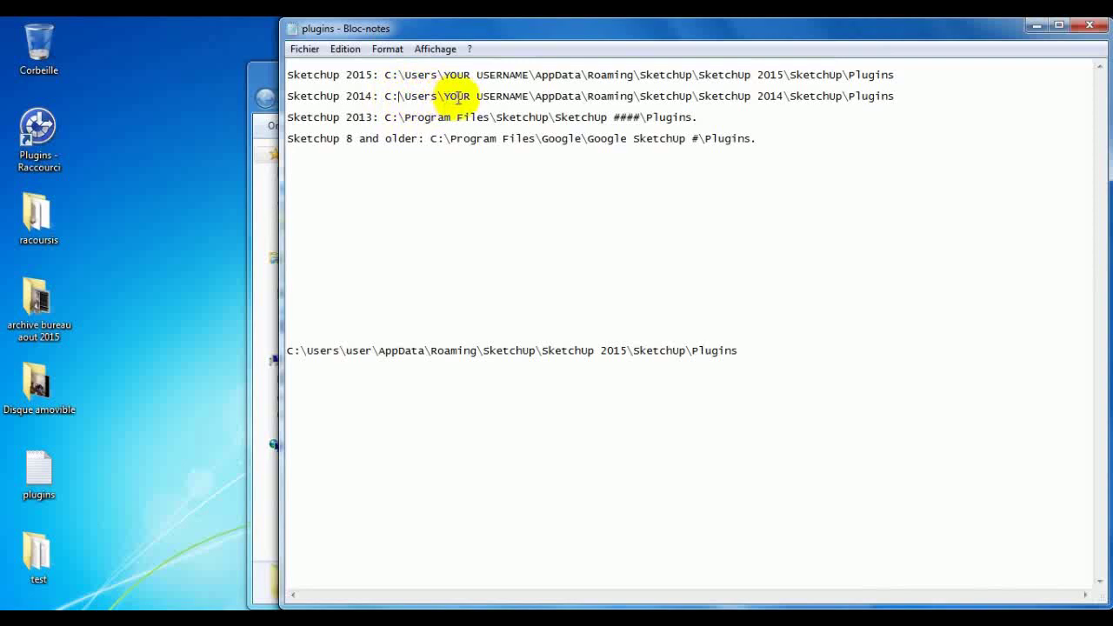
left_click_drag(444, 96, 532, 94)
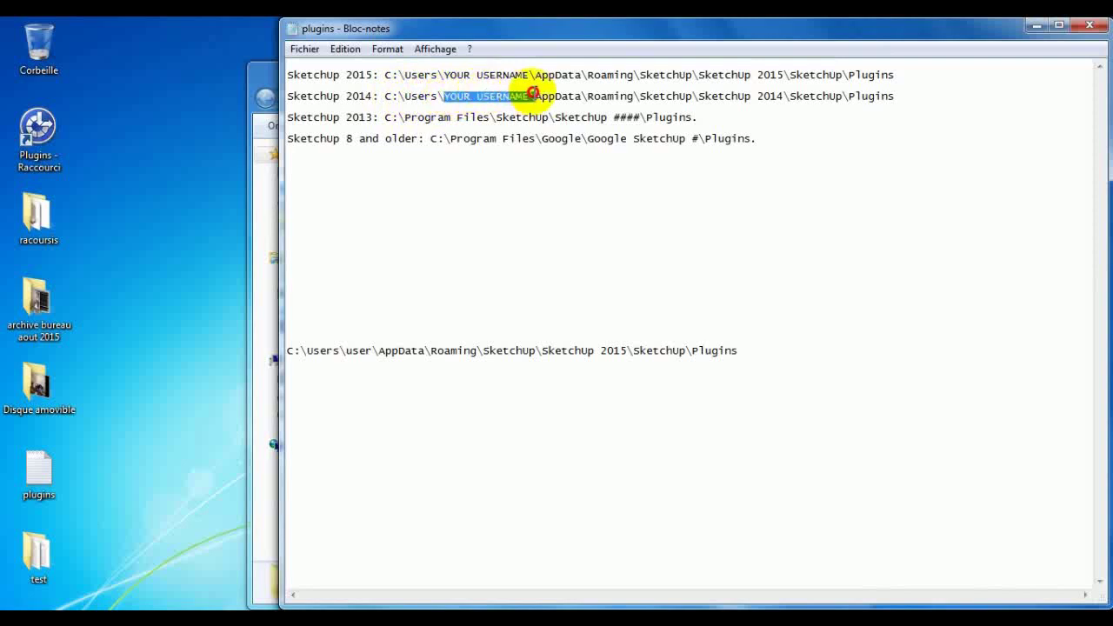
left_click(537, 97)
double_click(540, 96)
left_click(596, 96)
double_click(596, 96)
double_click(666, 96)
left_click_drag(718, 96, 789, 95)
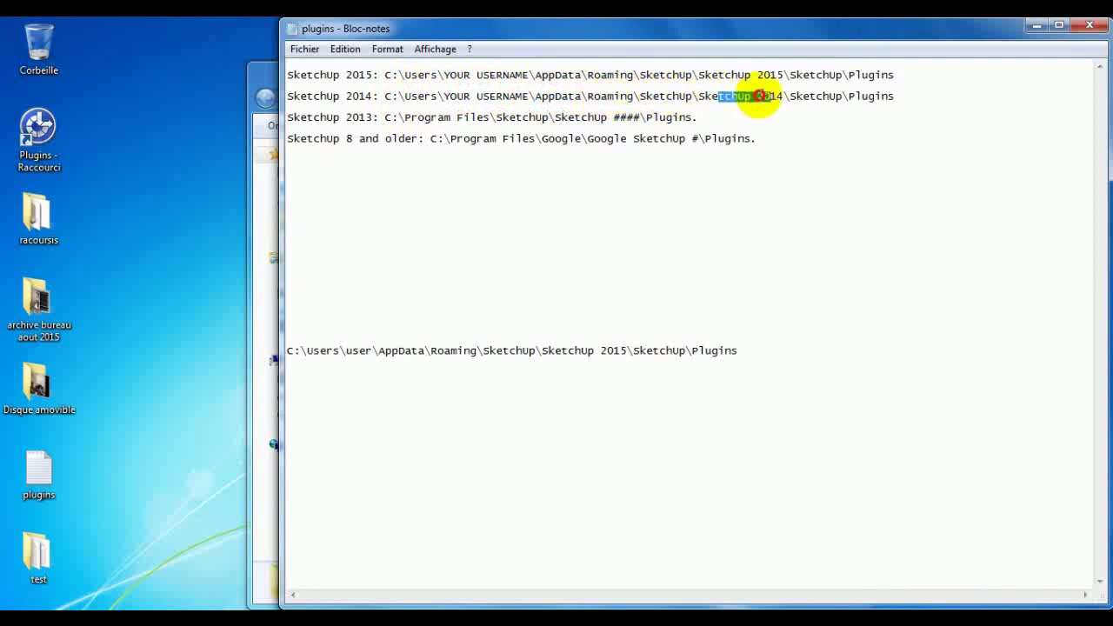
double_click(810, 95)
left_click_drag(868, 96, 896, 96)
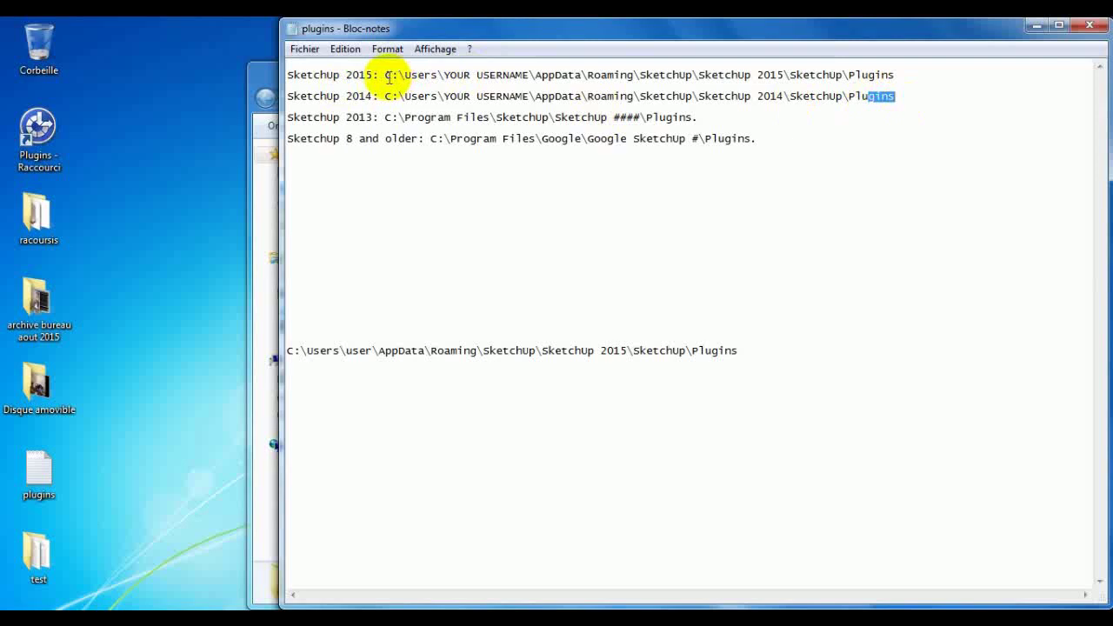
left_click_drag(385, 75, 446, 75)
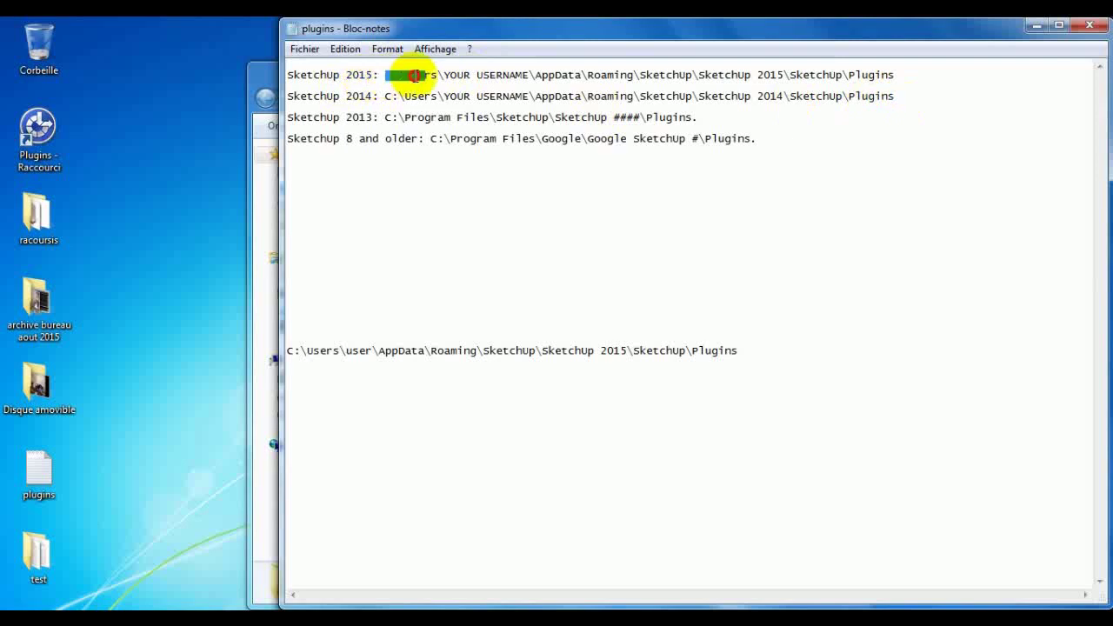
left_click(449, 74)
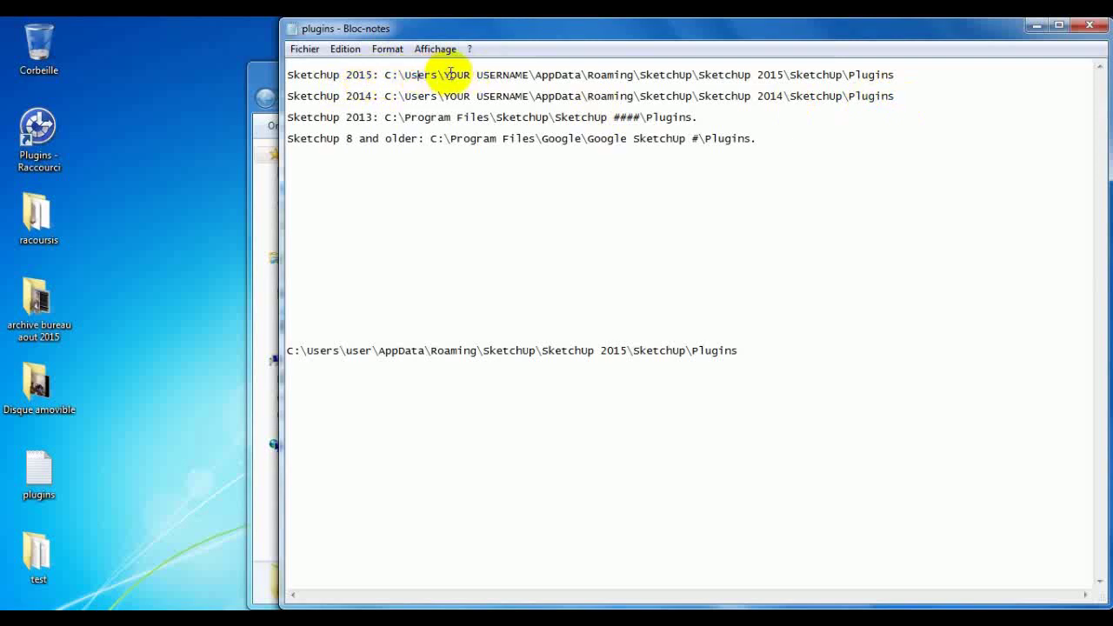
left_click_drag(449, 75, 511, 75)
left_click(508, 75)
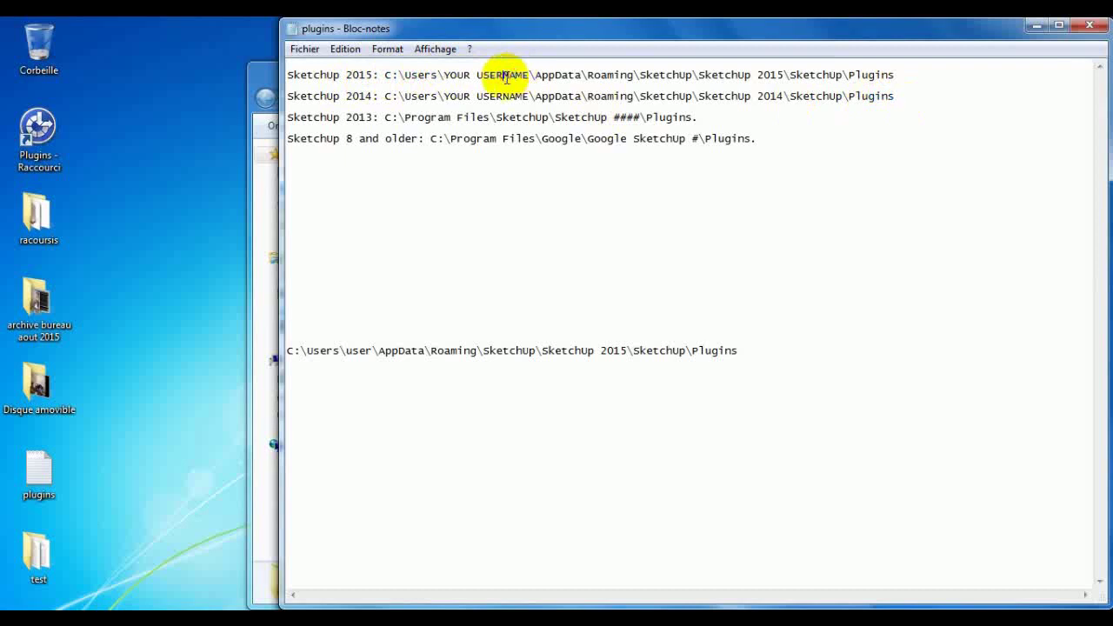
left_click(550, 161)
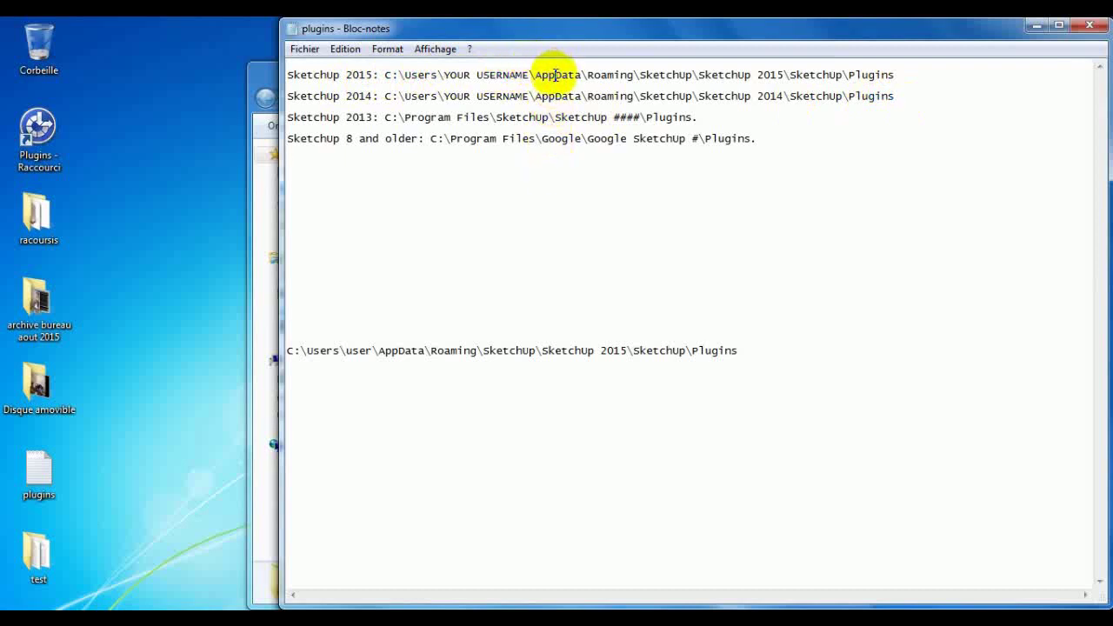
left_click_drag(541, 75, 584, 76)
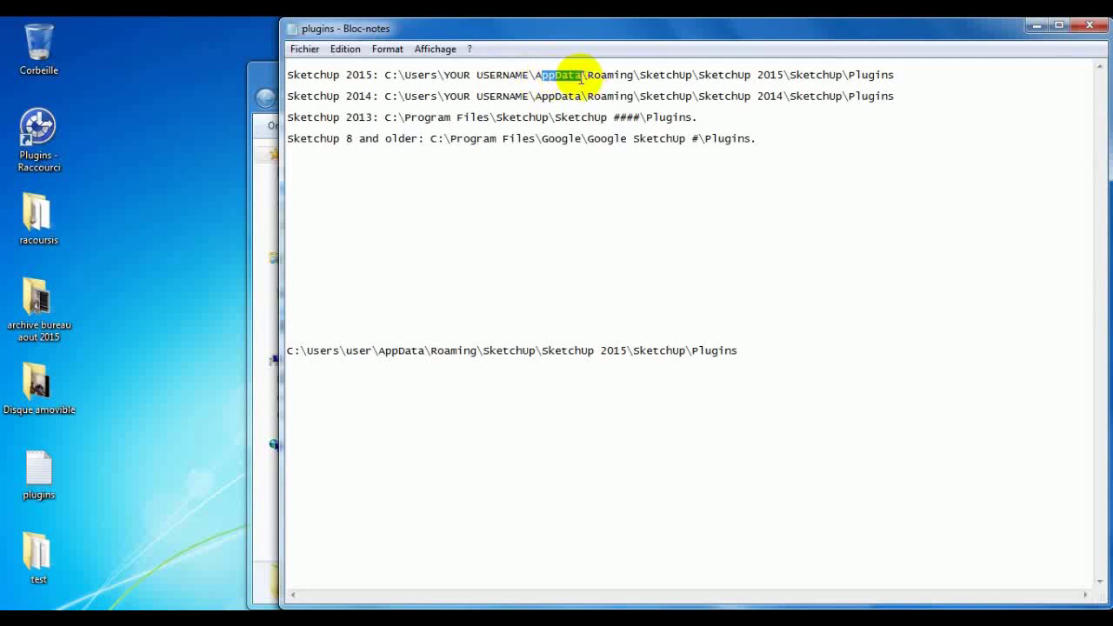
left_click(532, 79)
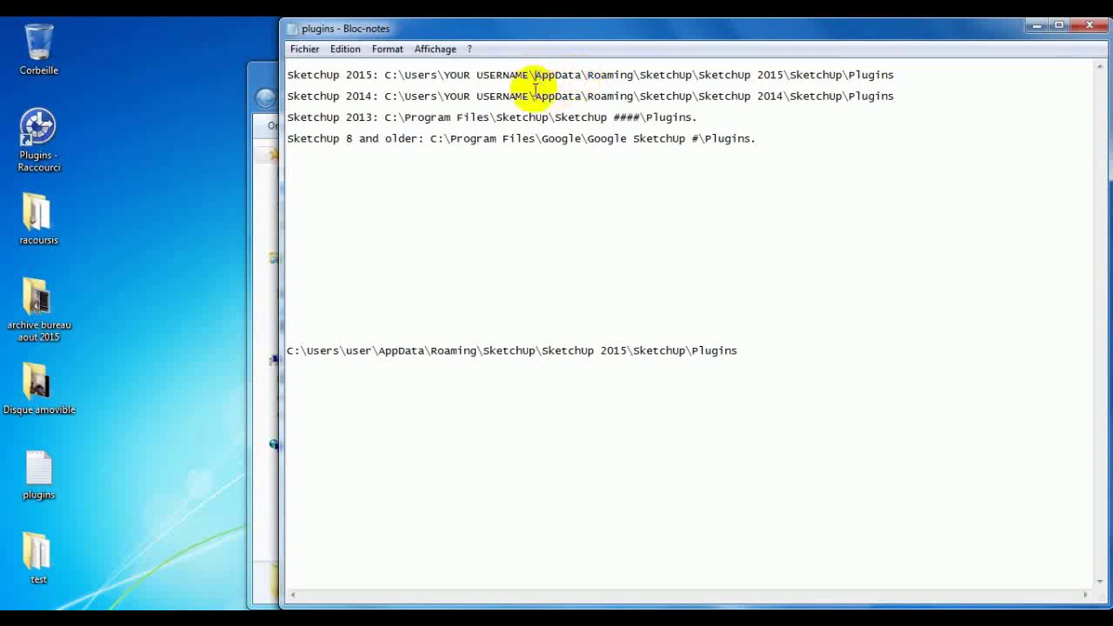
left_click_drag(533, 77, 569, 75)
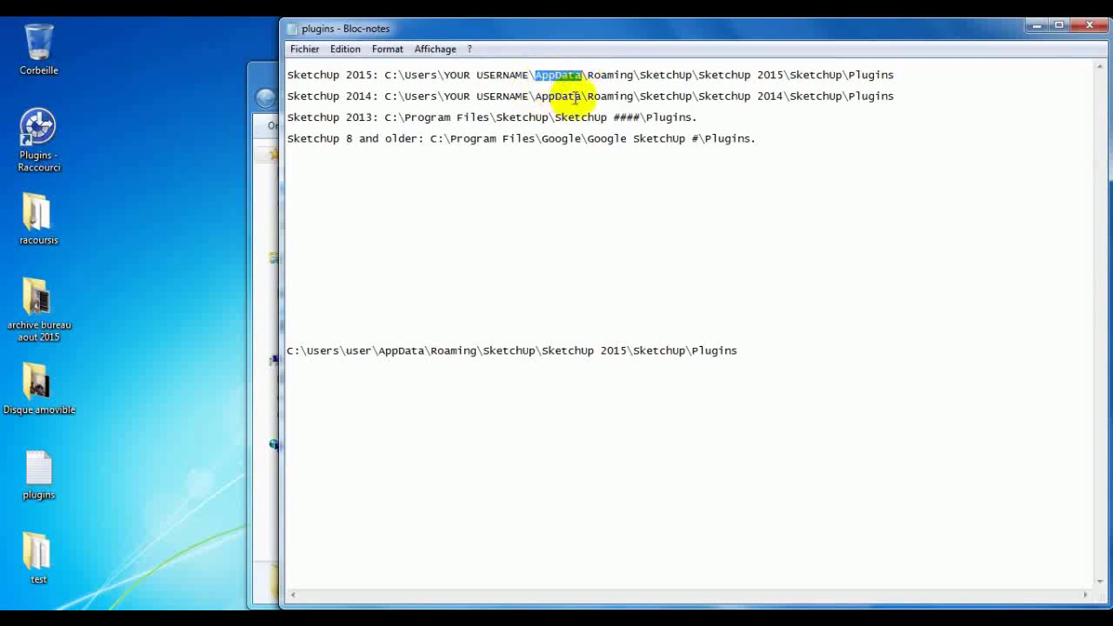
left_click(705, 117)
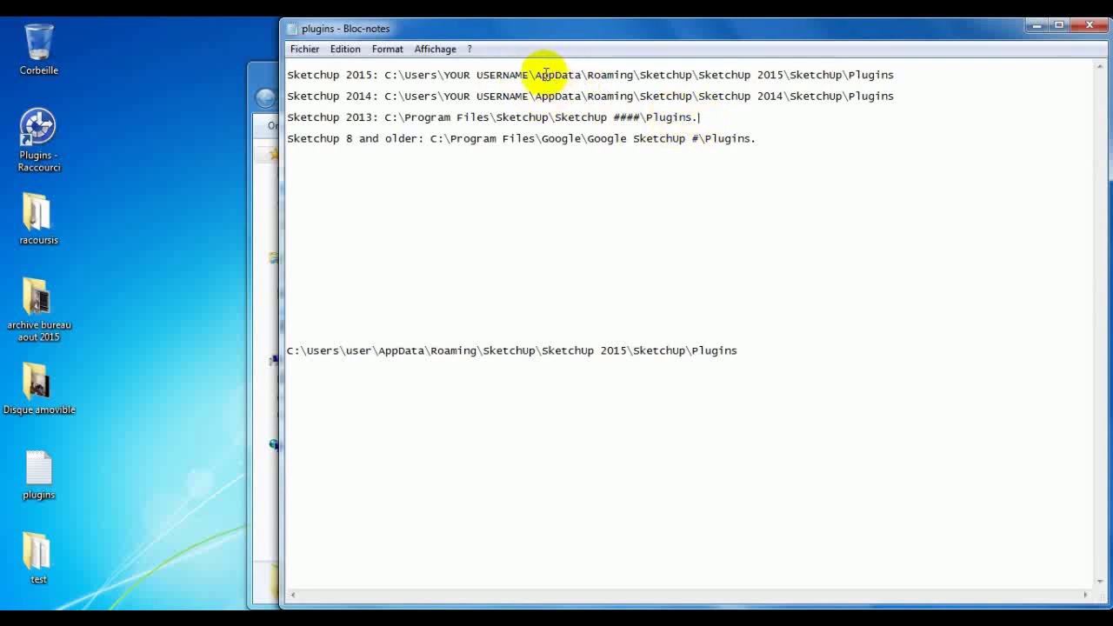
left_click(535, 75)
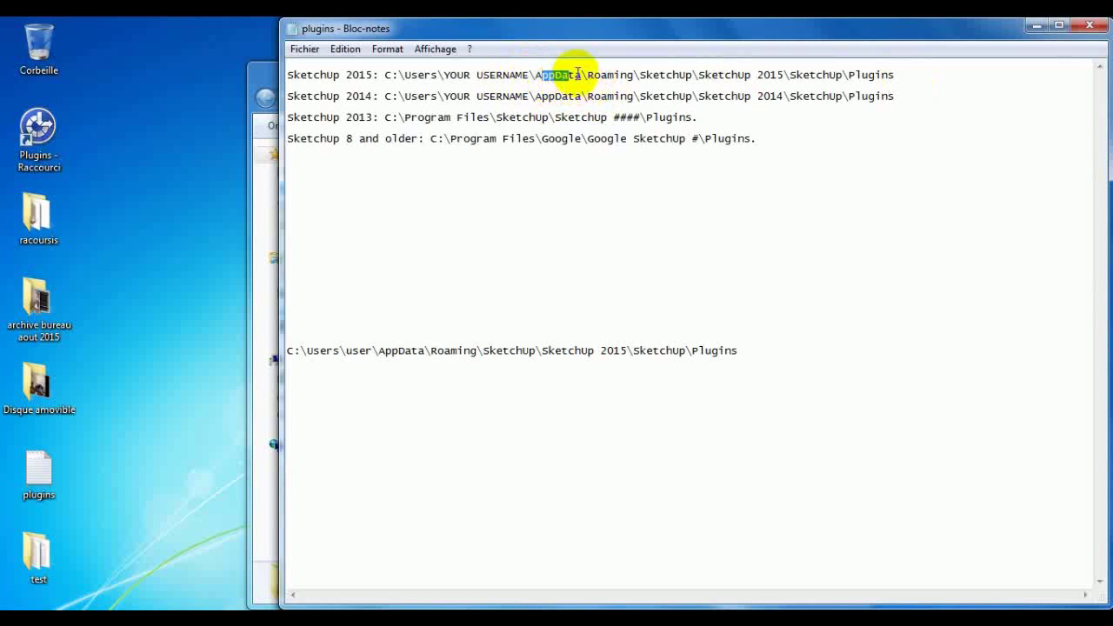
left_click_drag(577, 74, 549, 77)
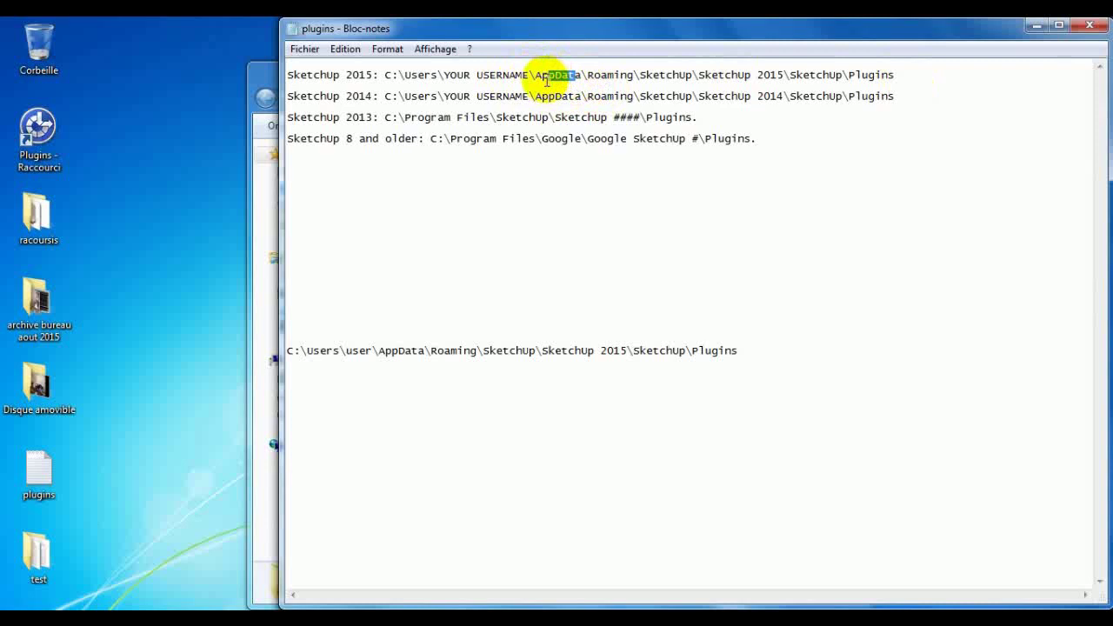
left_click_drag(537, 75, 585, 75)
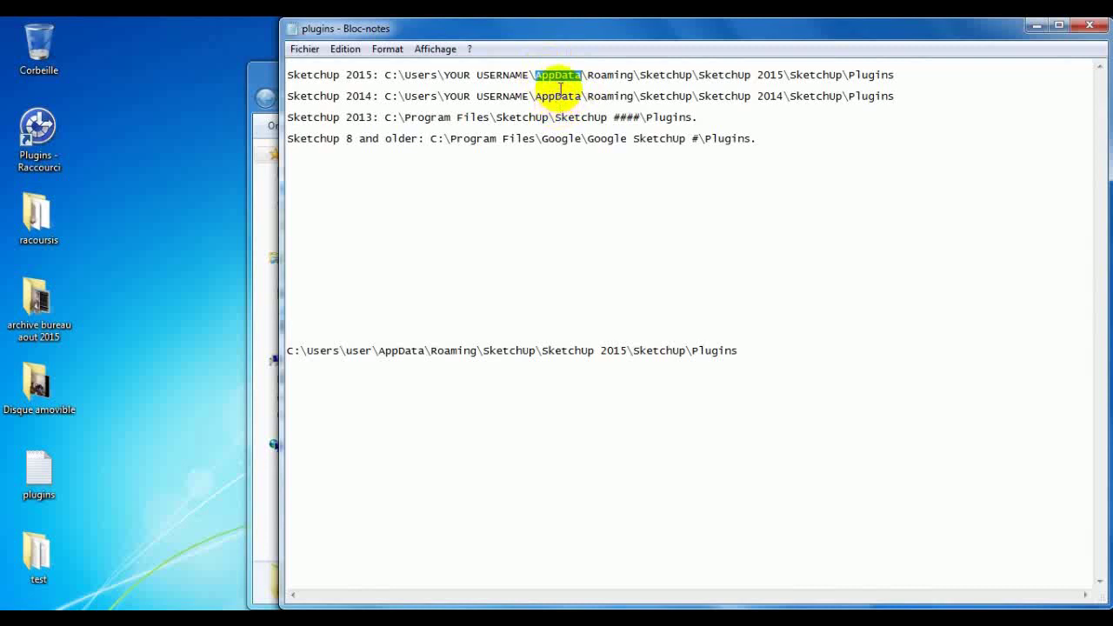
left_click_drag(559, 76, 567, 76)
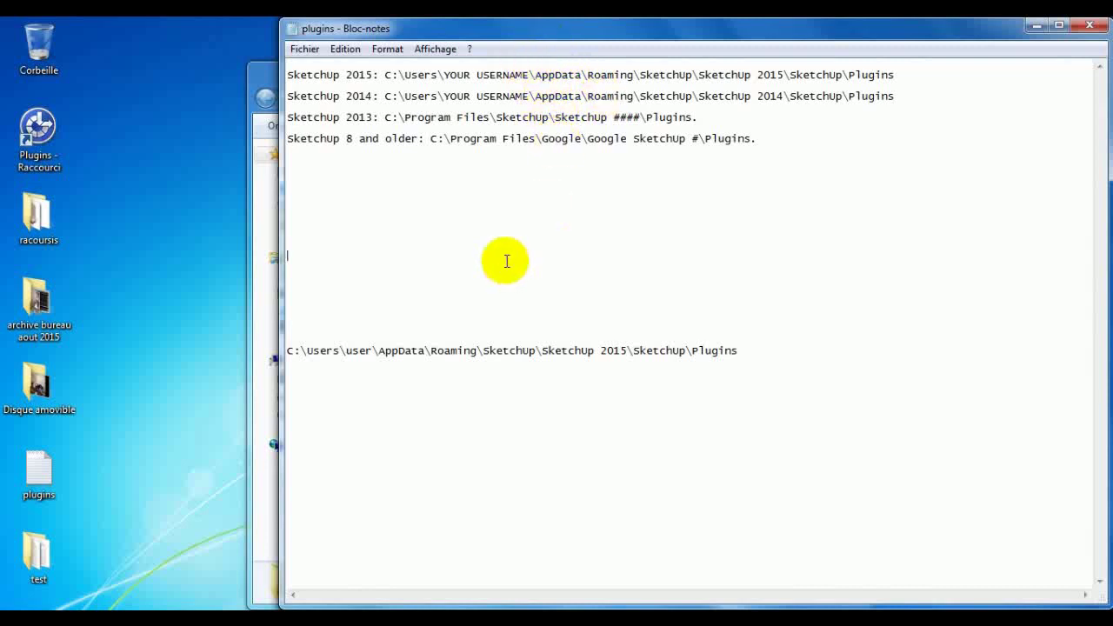
mouse_move(529, 76)
left_mouse_down()
mouse_move(566, 75)
mouse_move(539, 77)
left_mouse_up()
left_click(583, 75)
left_click(574, 198)
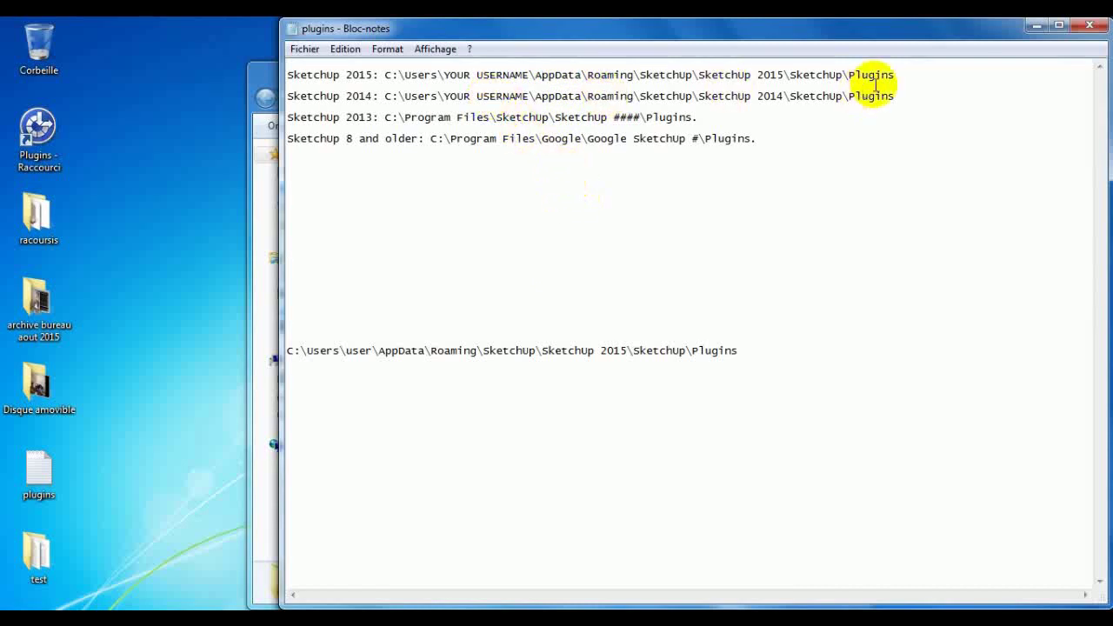
left_click(610, 110)
Step: Highlight the SketchUp 2014 Plugins path line in the note
left_click_drag(895, 96, 386, 99)
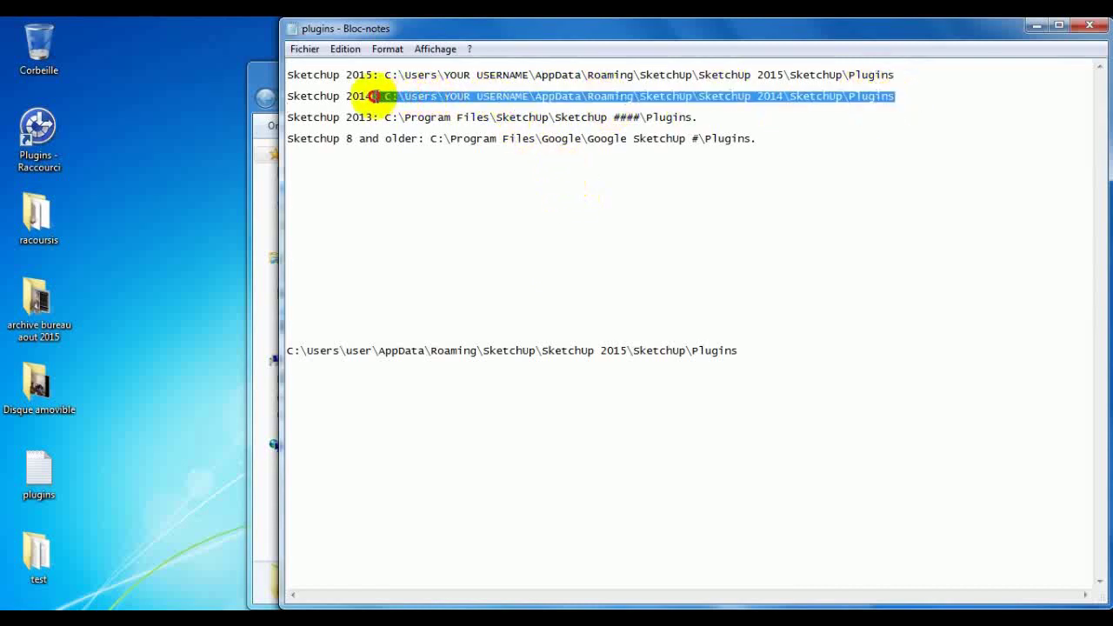
left_click_drag(386, 98, 956, 94)
left_click(386, 84)
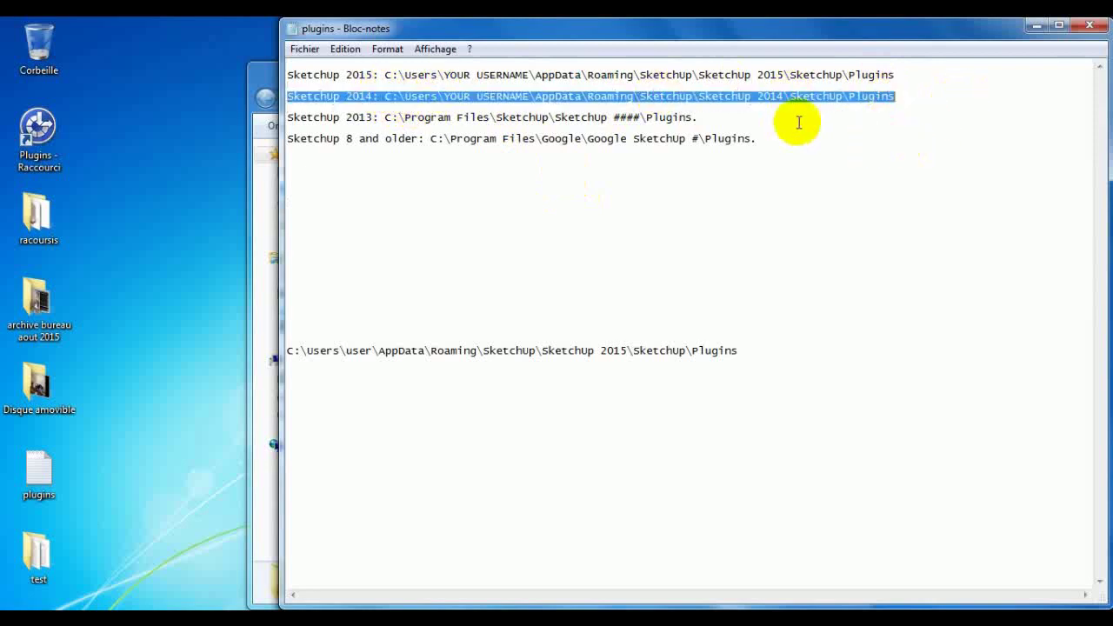
left_click(785, 96)
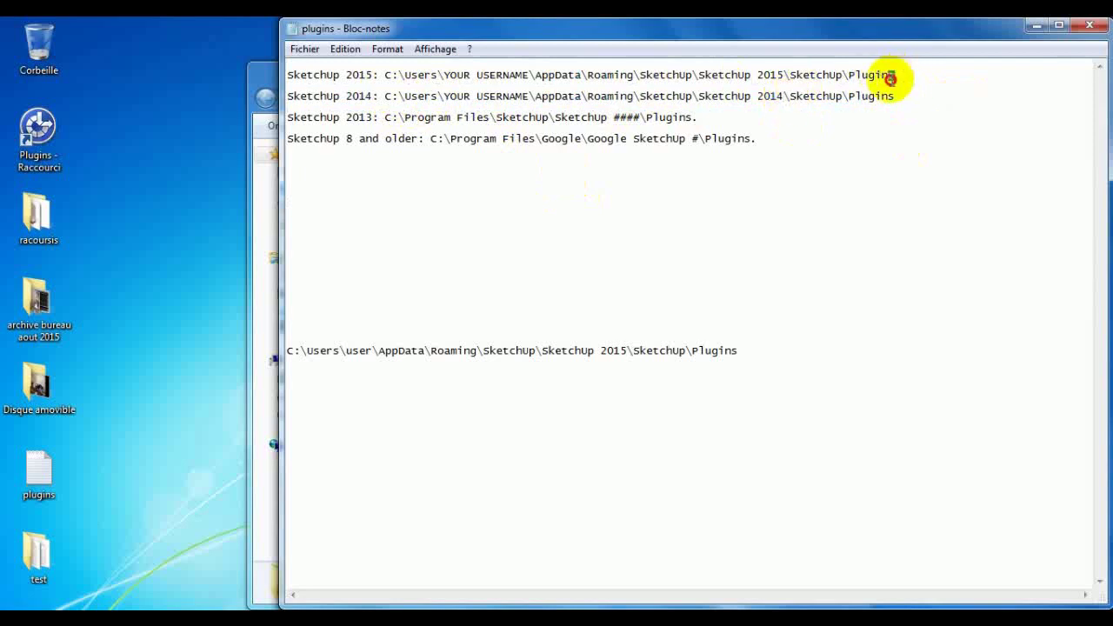
Step: Highlight the SketchUp 2015 path and its YOUR USERNAME placeholder, then bring up the Start menu
left_click_drag(896, 75, 445, 75)
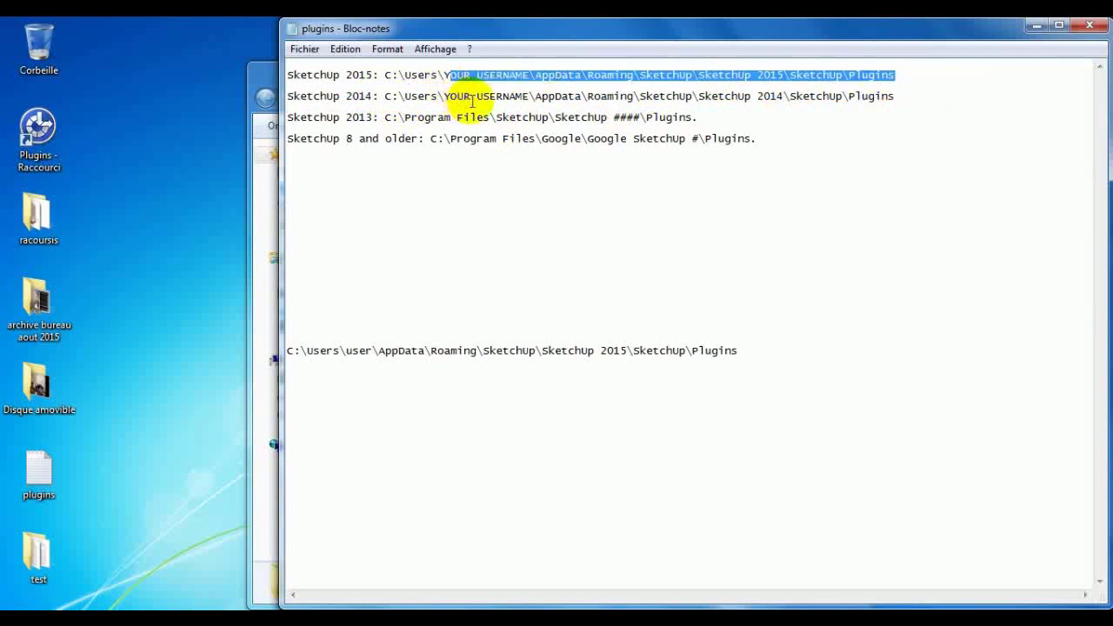
left_click(435, 74)
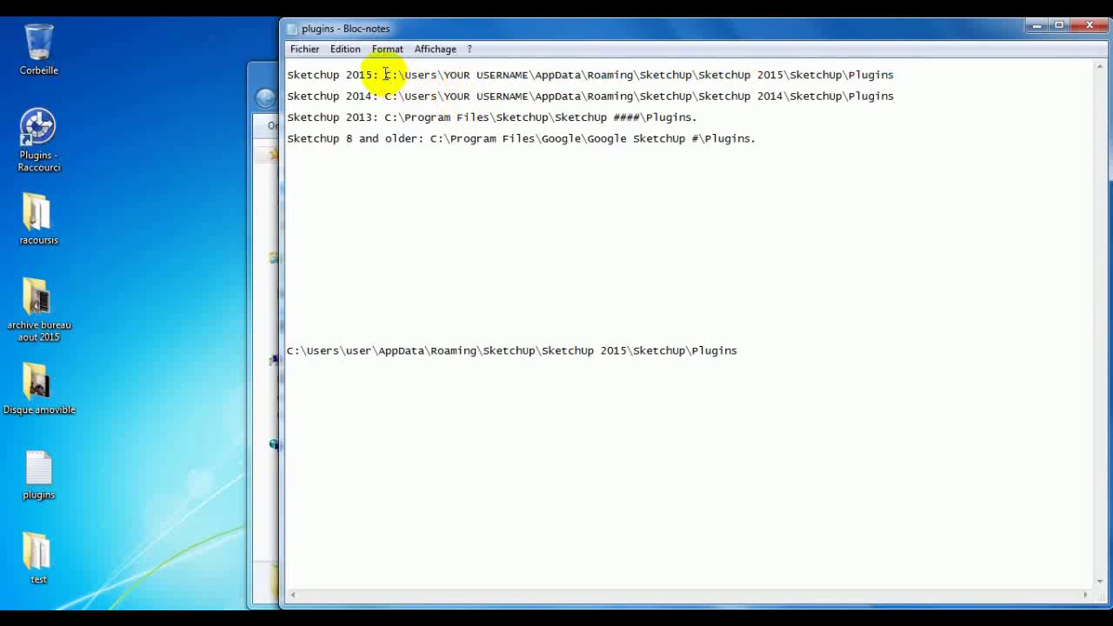
left_click(385, 75)
key("shift+End")
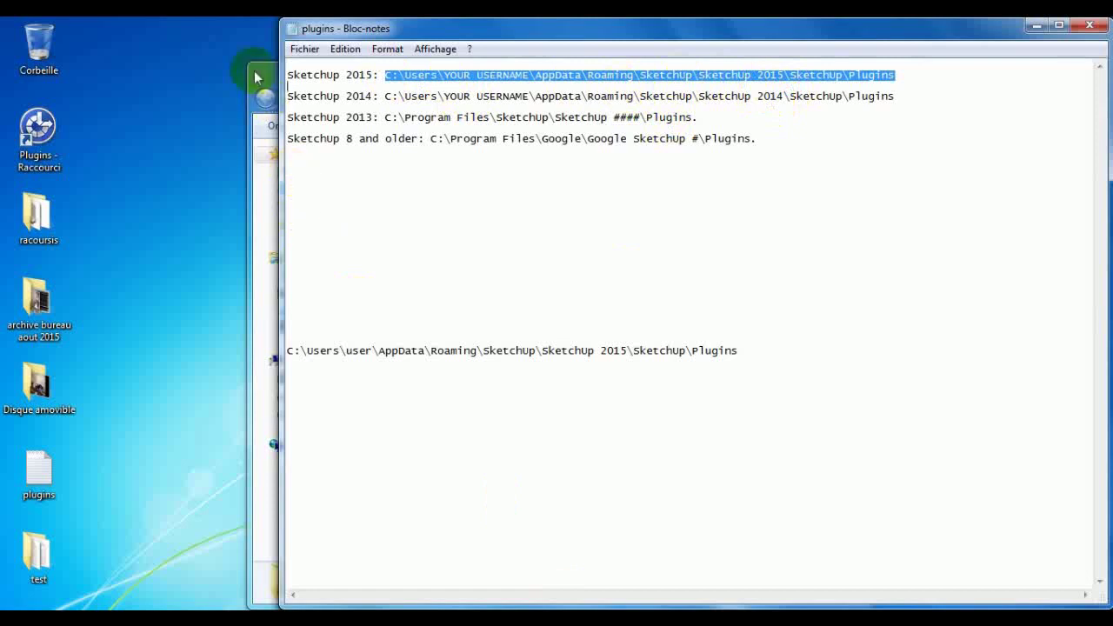
left_click(419, 76)
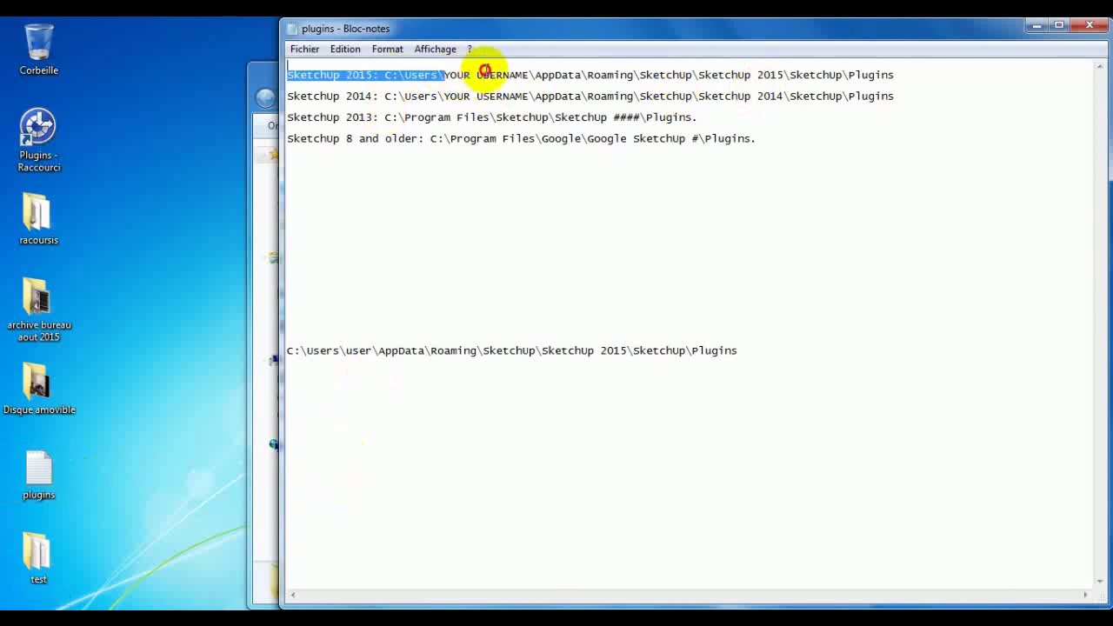
left_click_drag(443, 75, 523, 77)
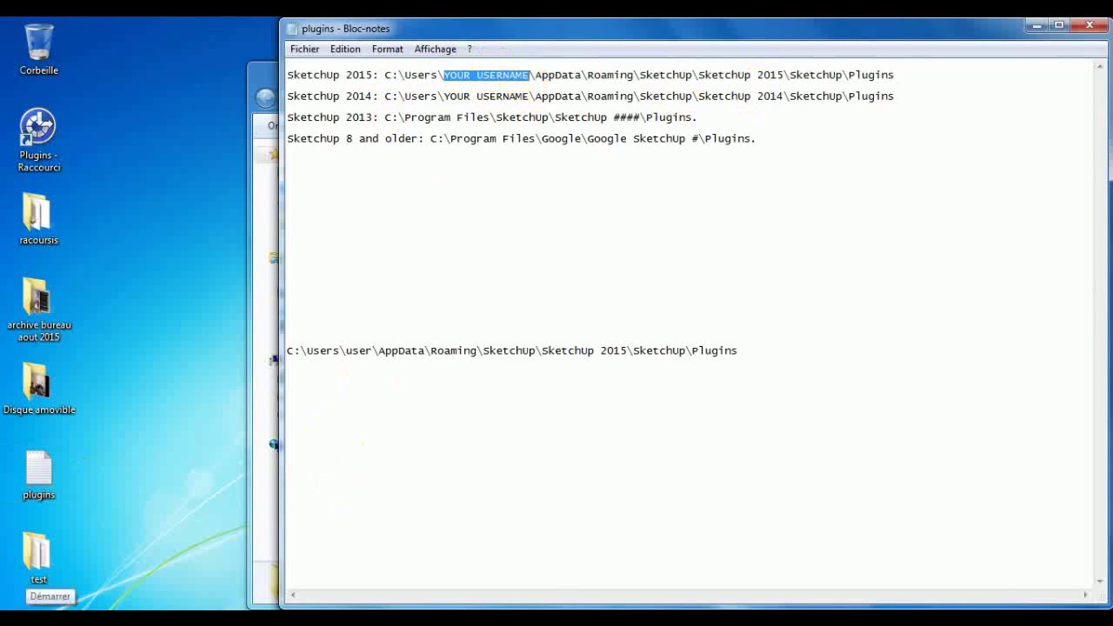
left_click(17, 617)
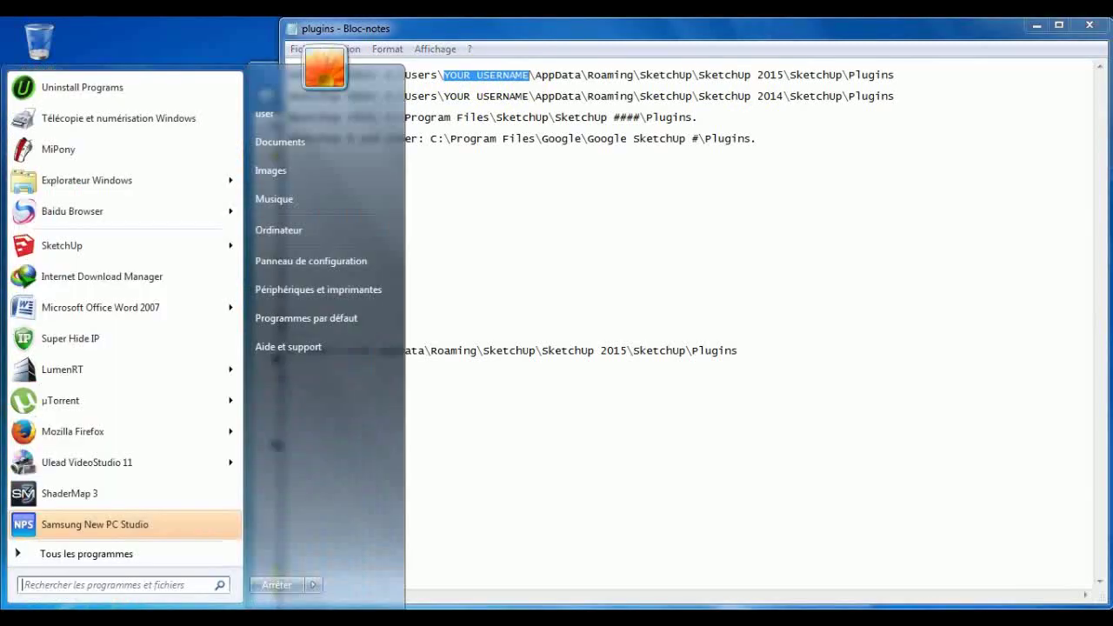
Step: Browse Disque local (C:) > Utilisateurs > user and select the AppData folder
key("Escape")
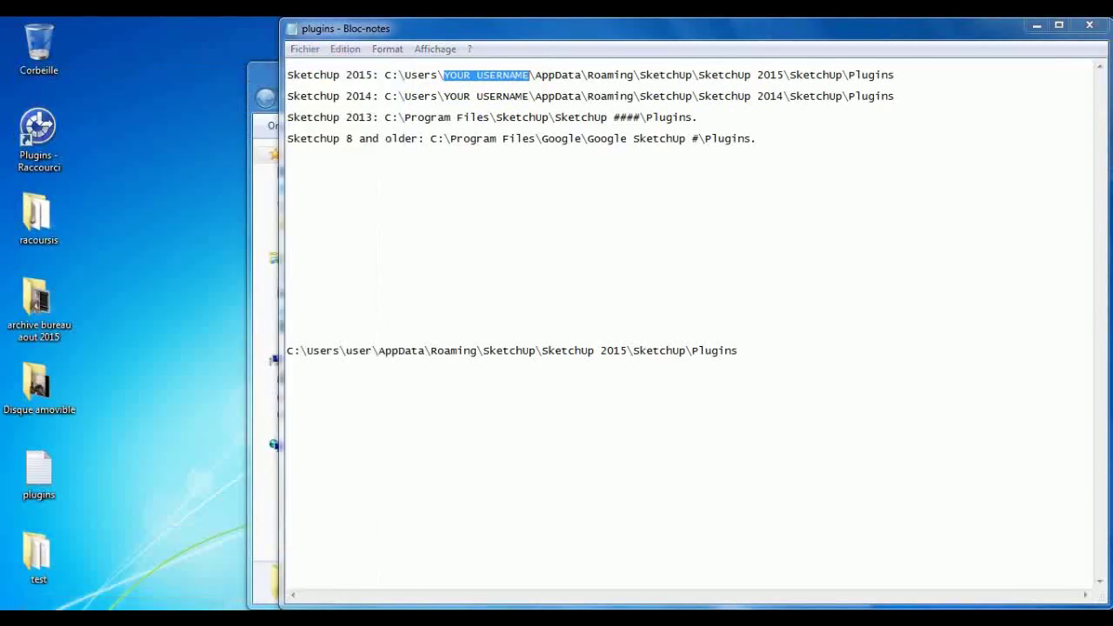
left_click(372, 336)
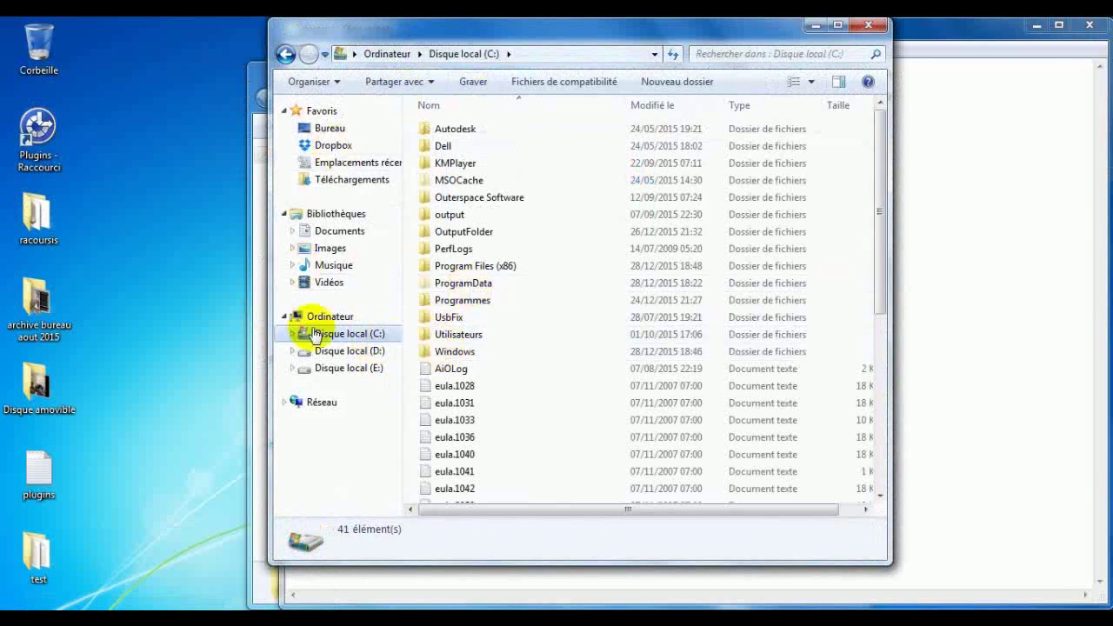
double_click(443, 336)
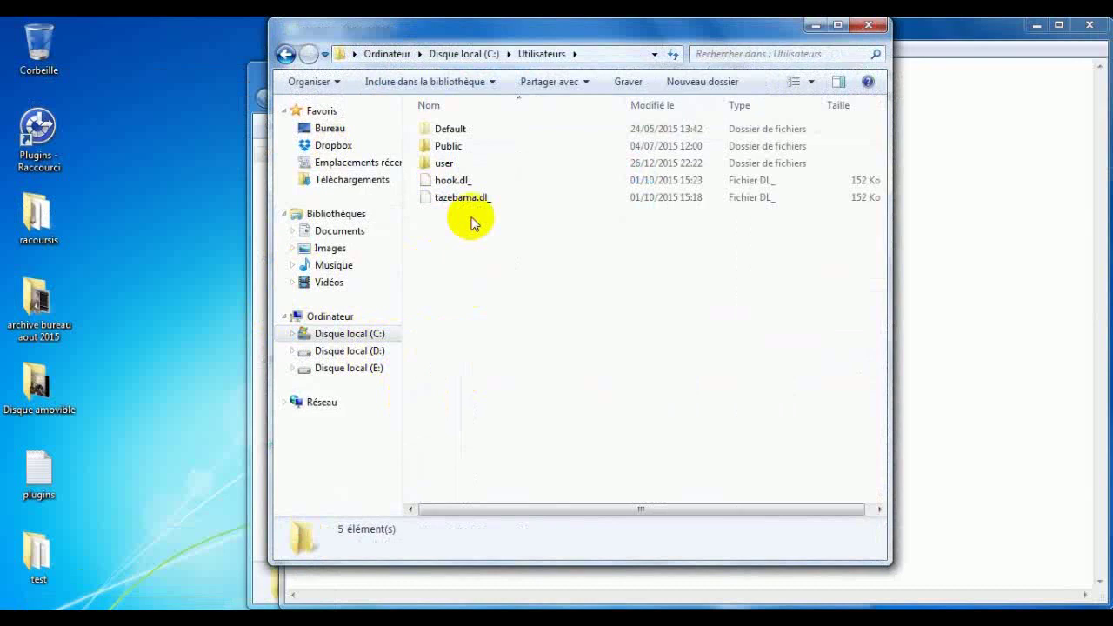
left_click(441, 167)
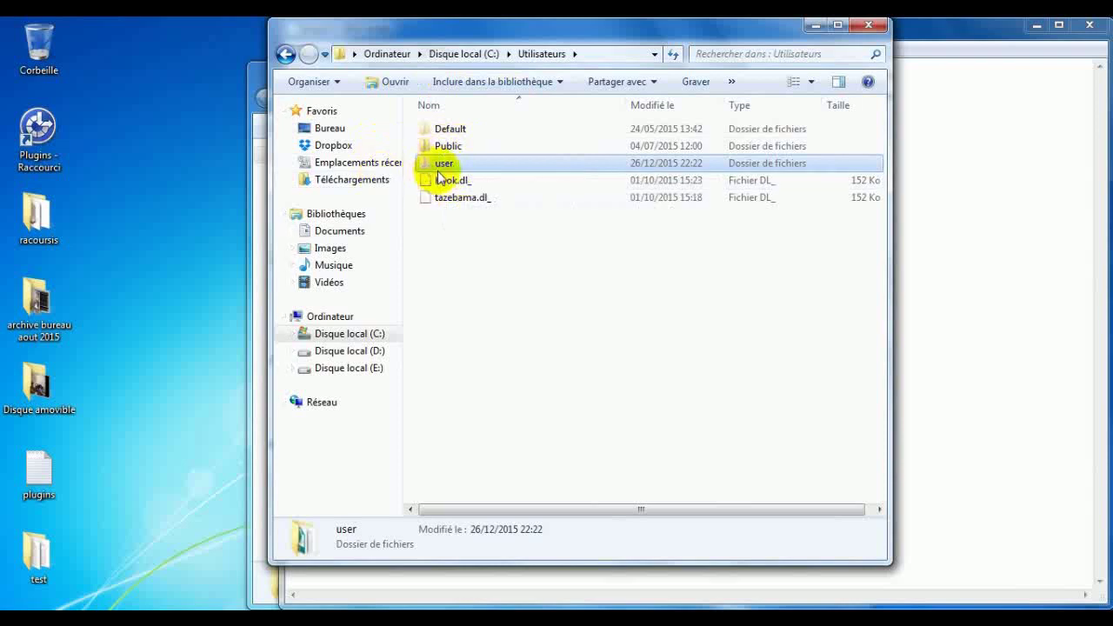
mouse_move(444, 162)
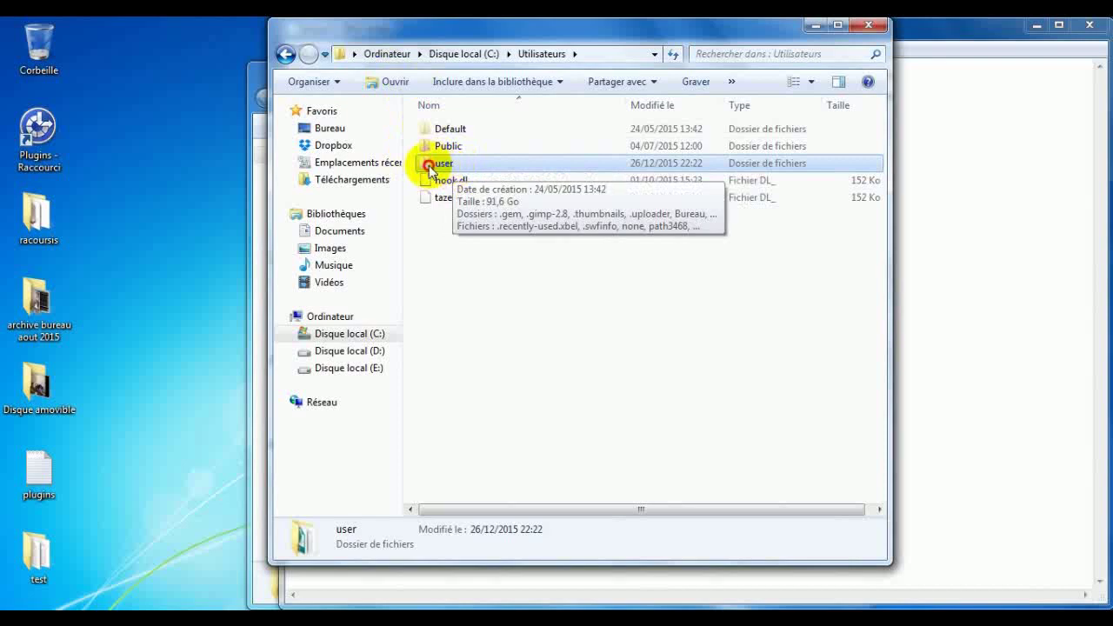
double_click(431, 165)
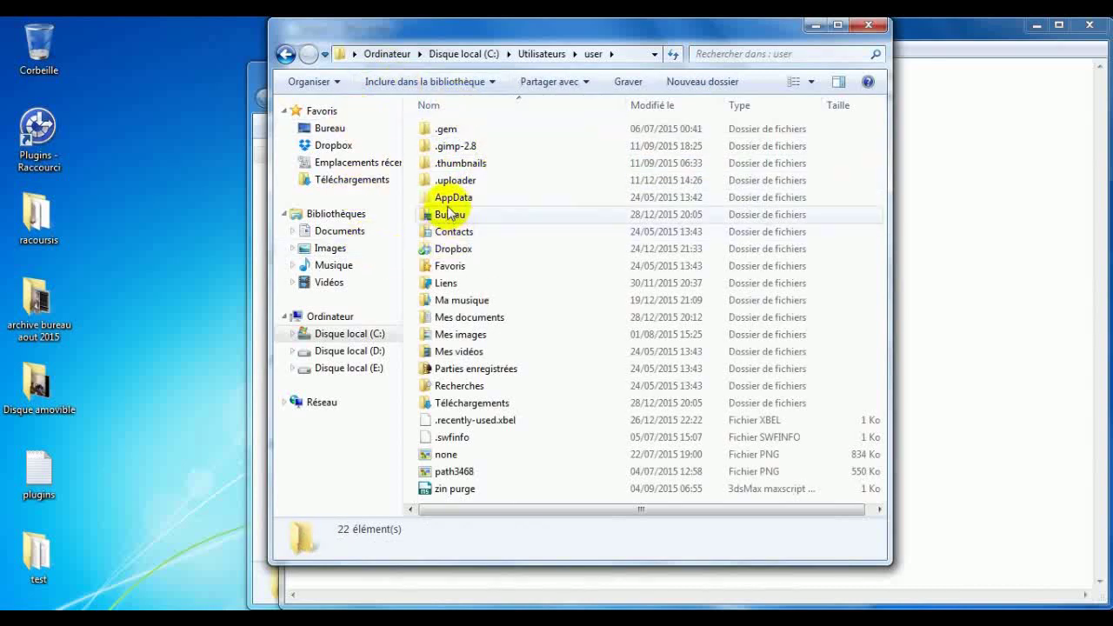
left_click(452, 199)
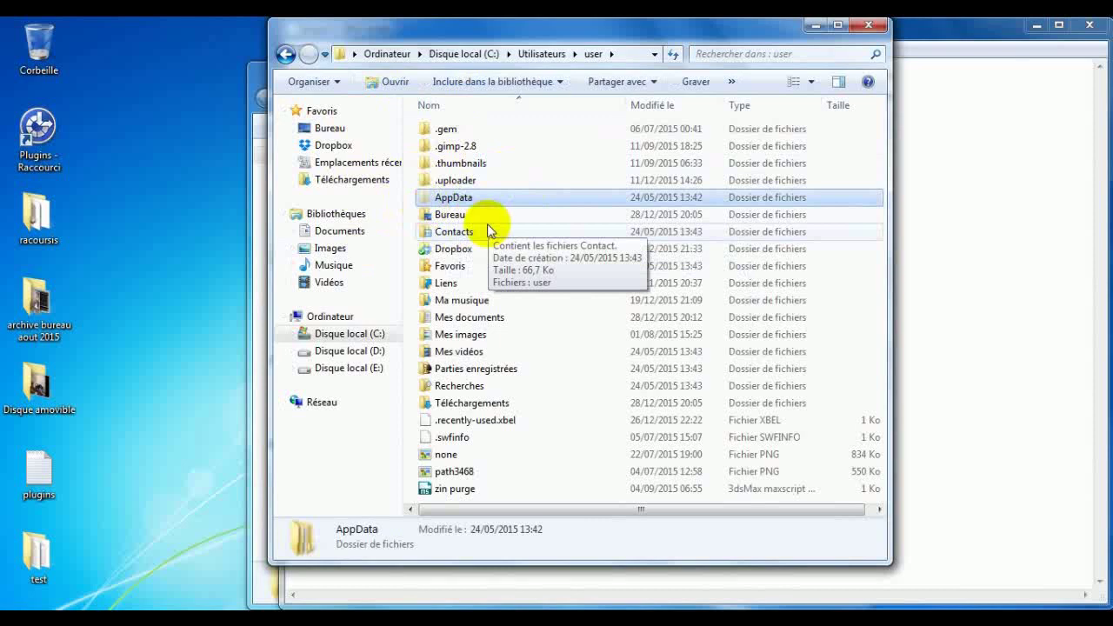
mouse_move(321, 112)
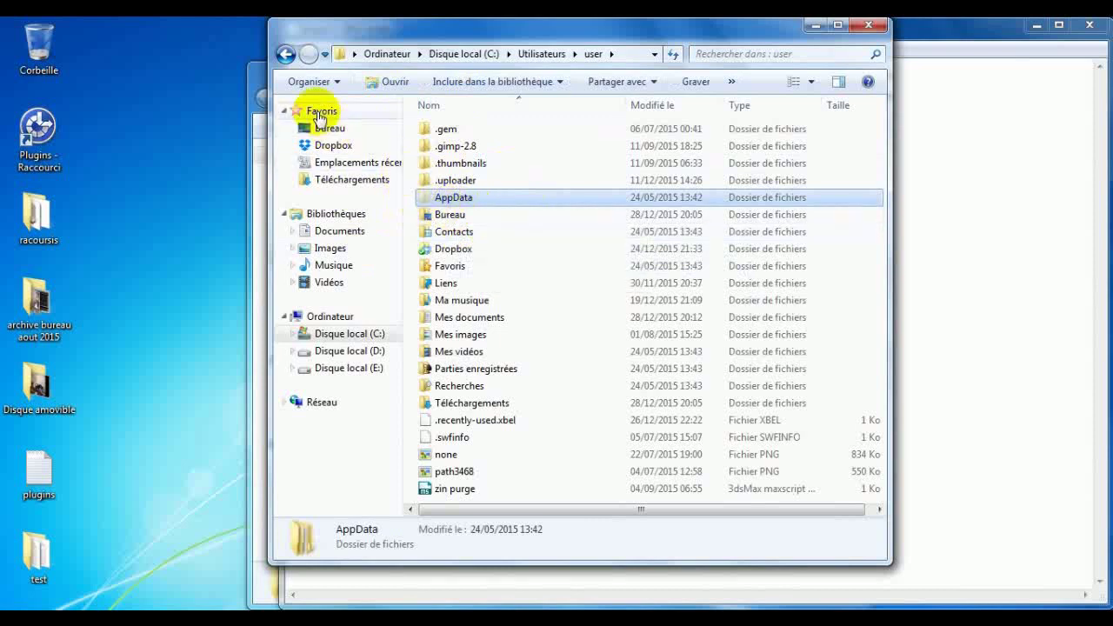
left_click(315, 84)
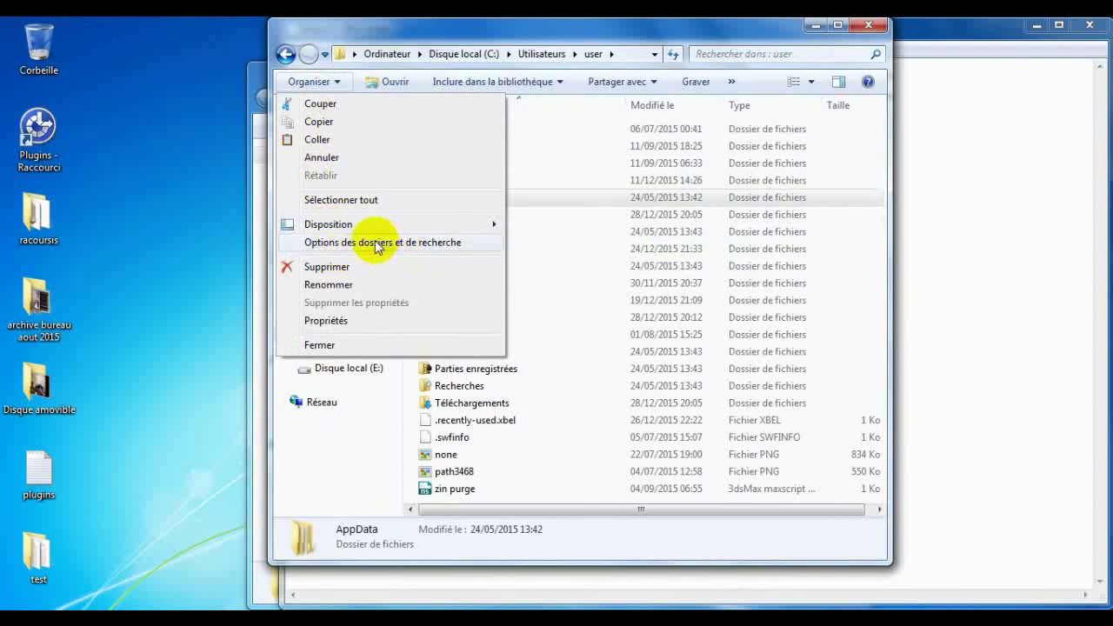
Step: Set Folder Options to 'Ne pas afficher les fichiers cachés' so hidden items are hidden
left_click(369, 245)
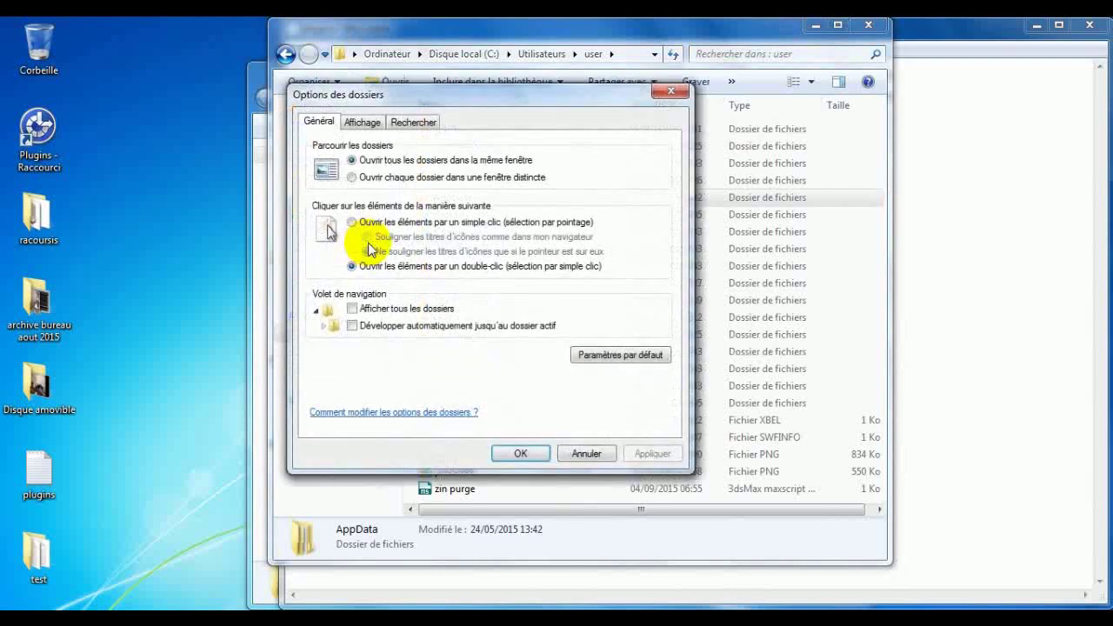
left_click(357, 125)
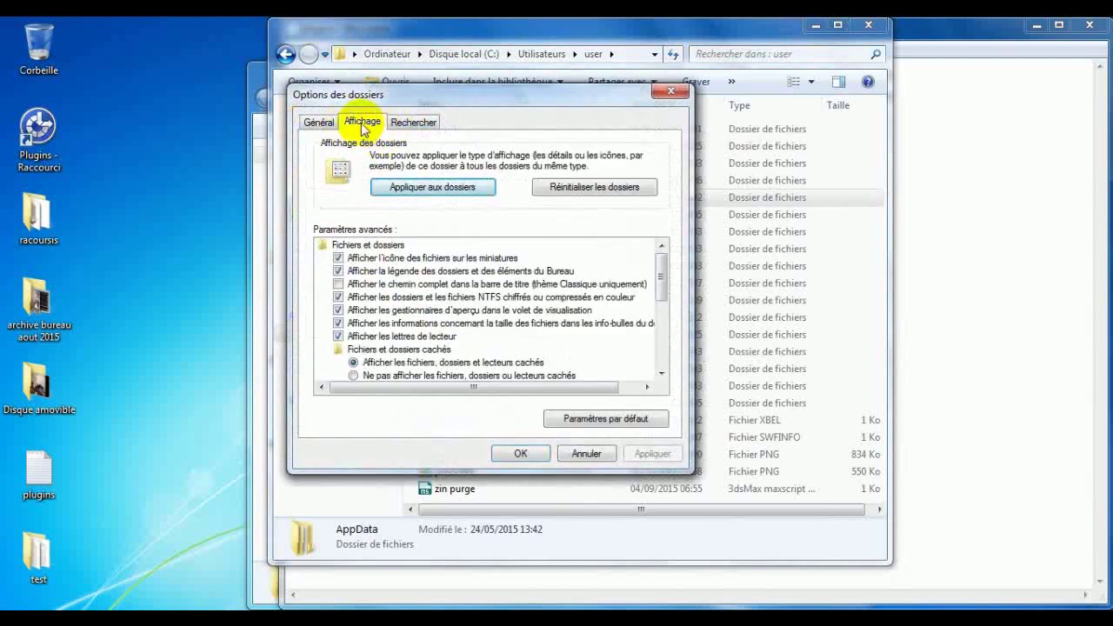
left_click_drag(660, 281, 661, 303)
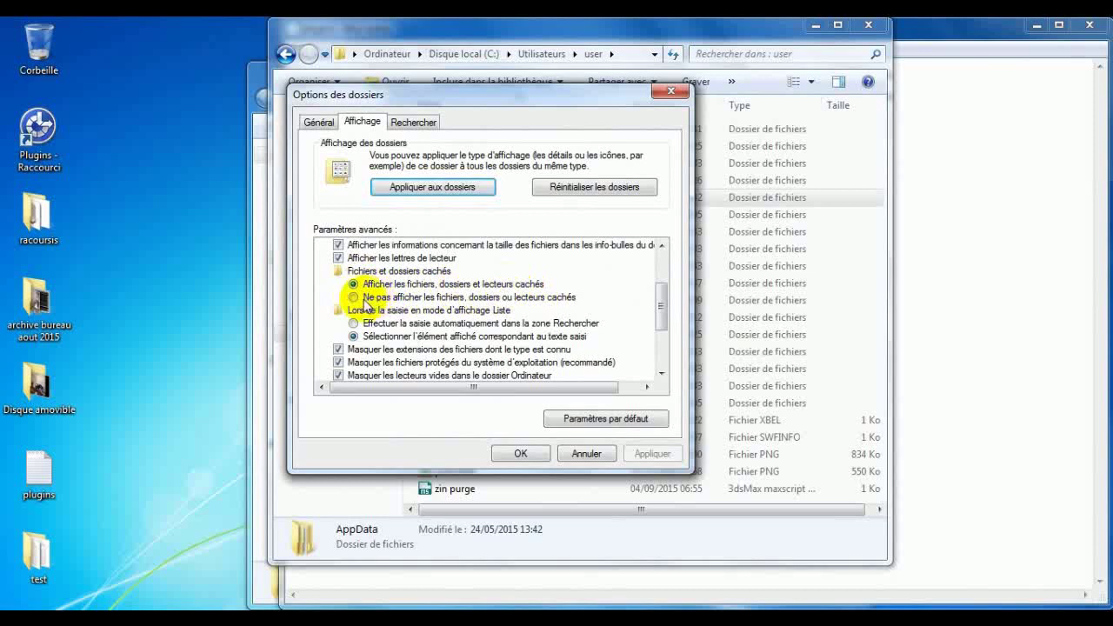
left_click(353, 284)
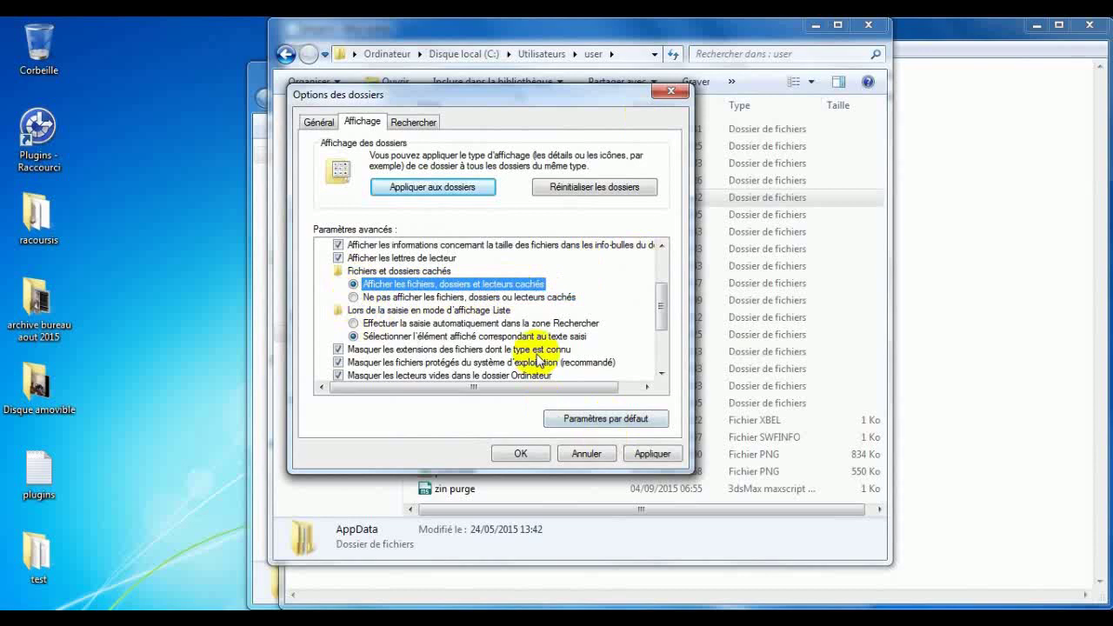
left_click(353, 296)
left_click(513, 459)
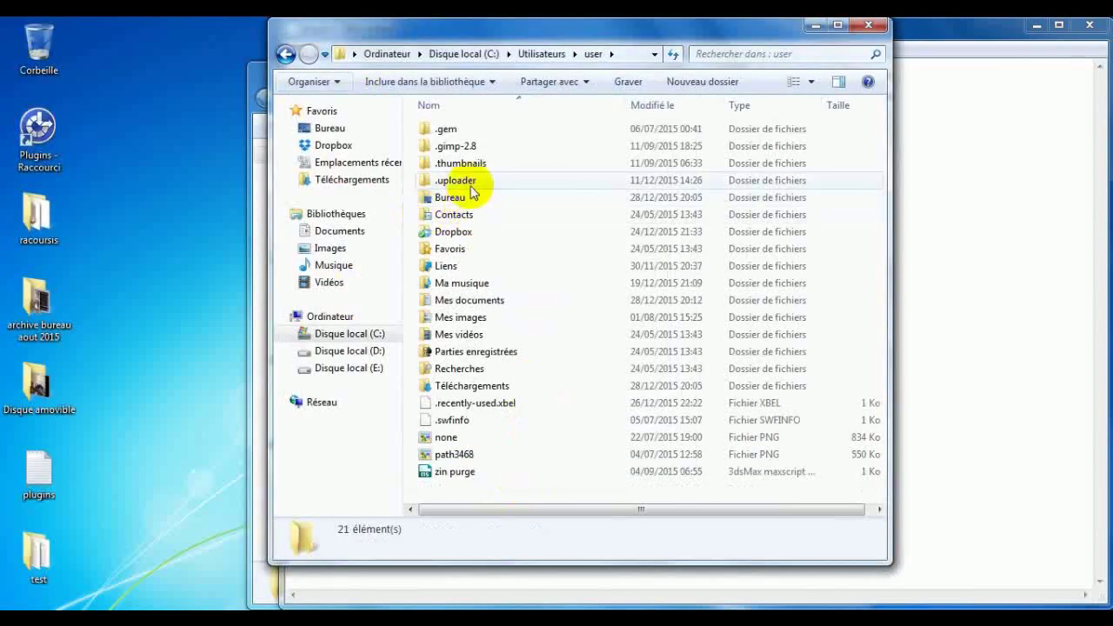
Step: Close the Explorer window and highlight the SketchUp 2013 path in the note
left_click(446, 198)
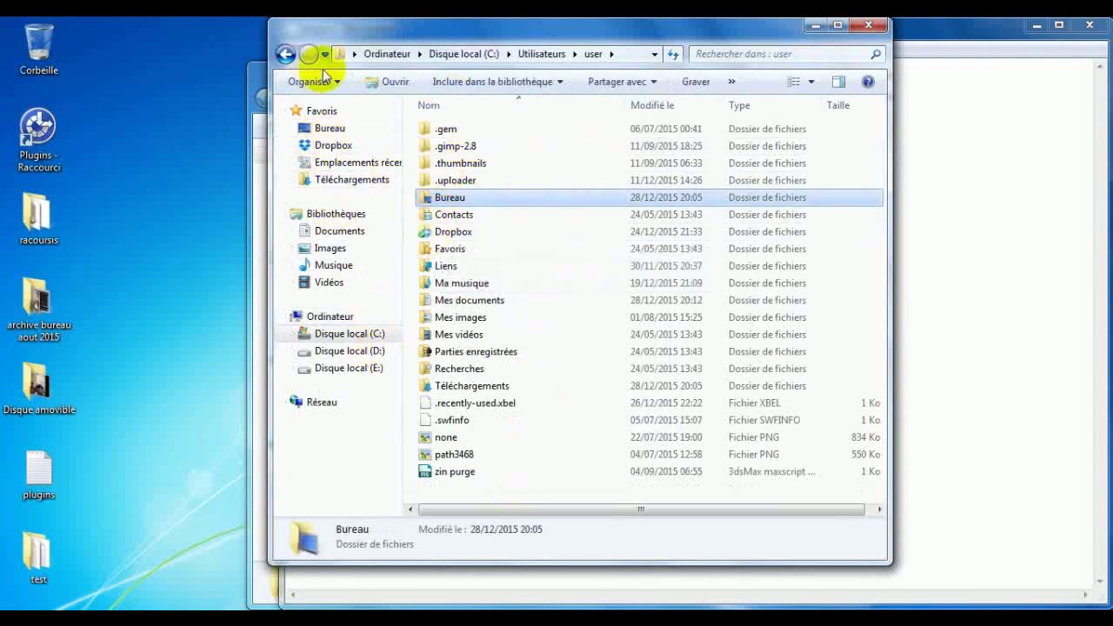
left_click(867, 27)
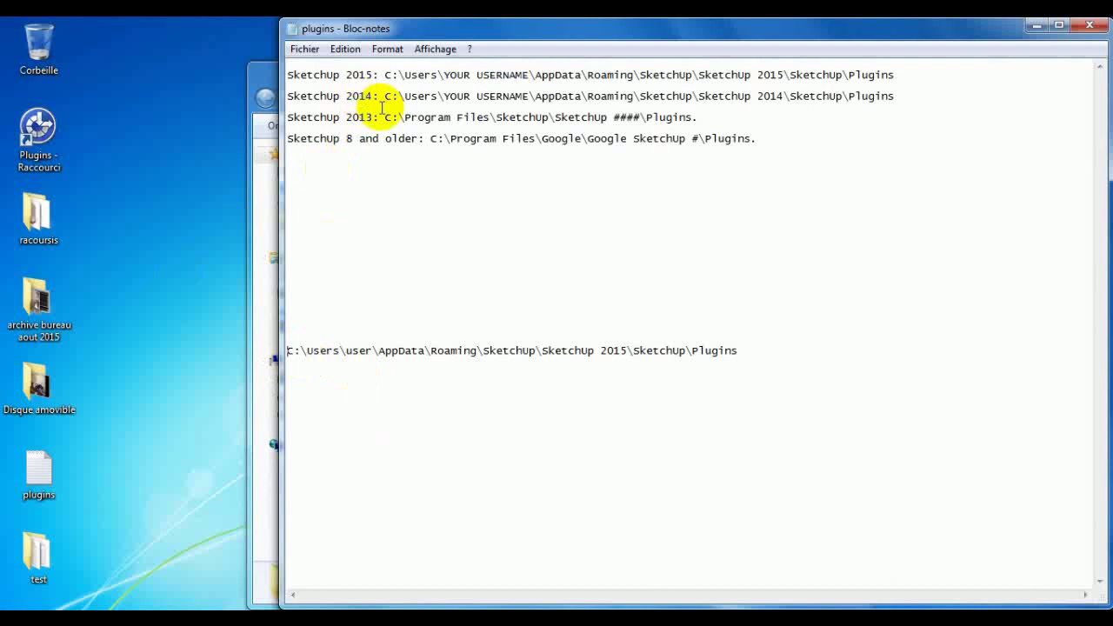
left_click_drag(384, 117, 698, 117)
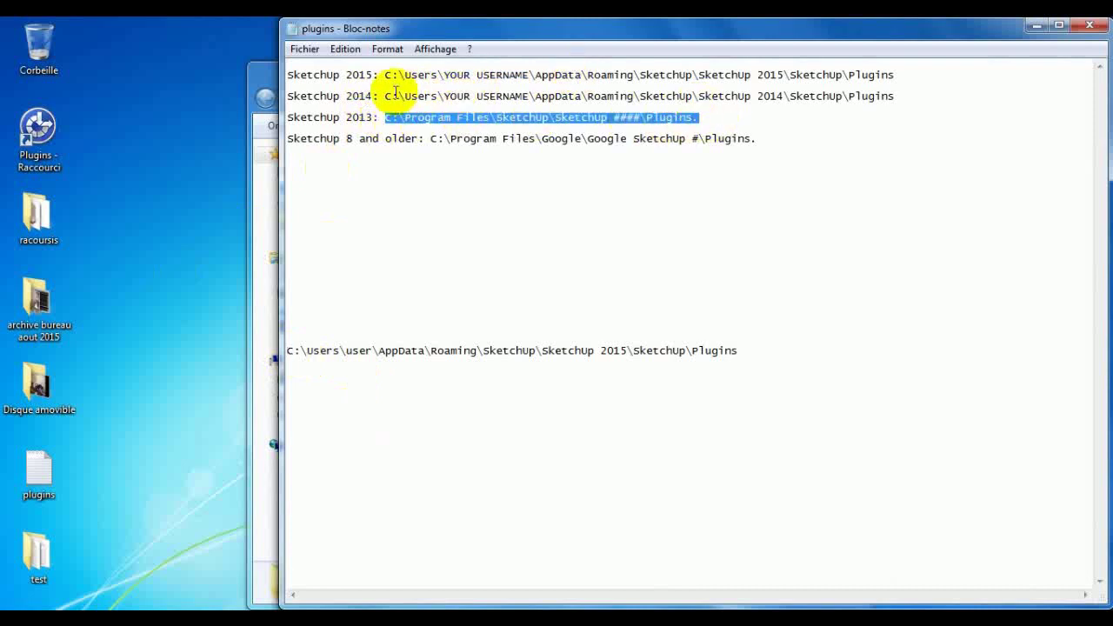
Step: Copy the full SketchUp 2015 Plugins path from the note's bottom line
left_click_drag(381, 75, 896, 75)
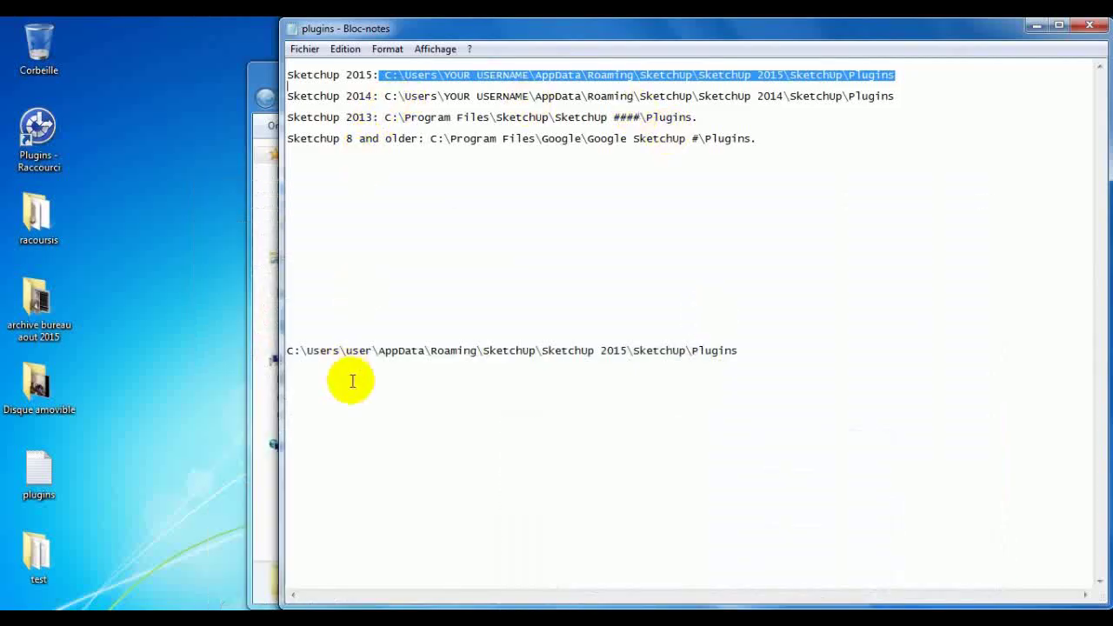
left_click_drag(287, 350, 559, 366)
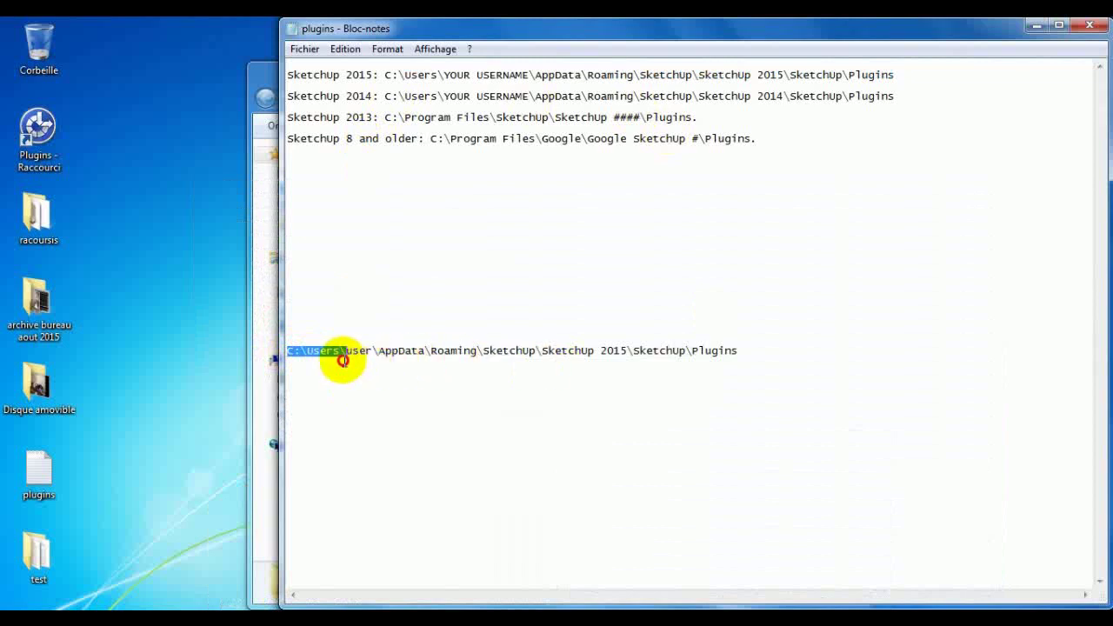
left_click_drag(559, 366, 849, 363)
right_click(703, 349)
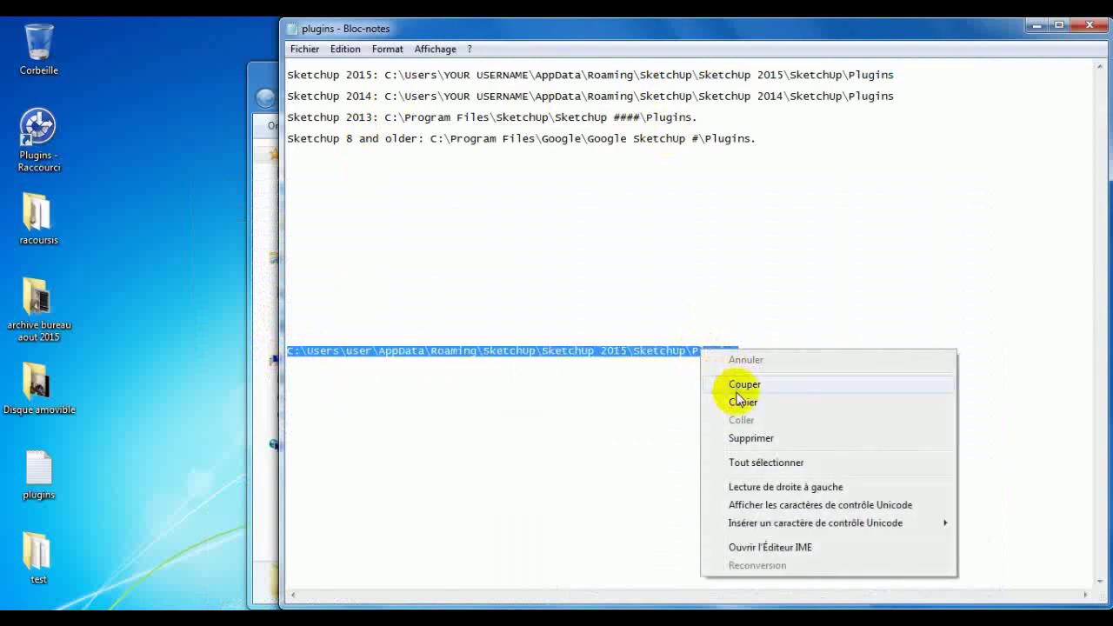
left_click(707, 402)
key("super")
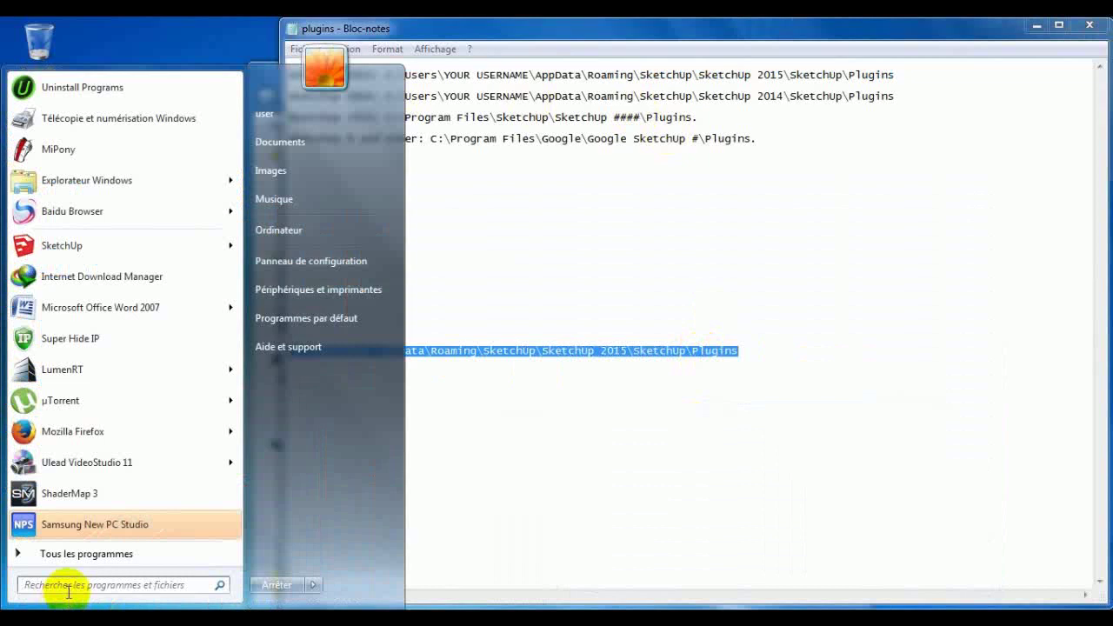
Step: Paste the copied path into Start search, open the Plugins folder, then close it
right_click(70, 588)
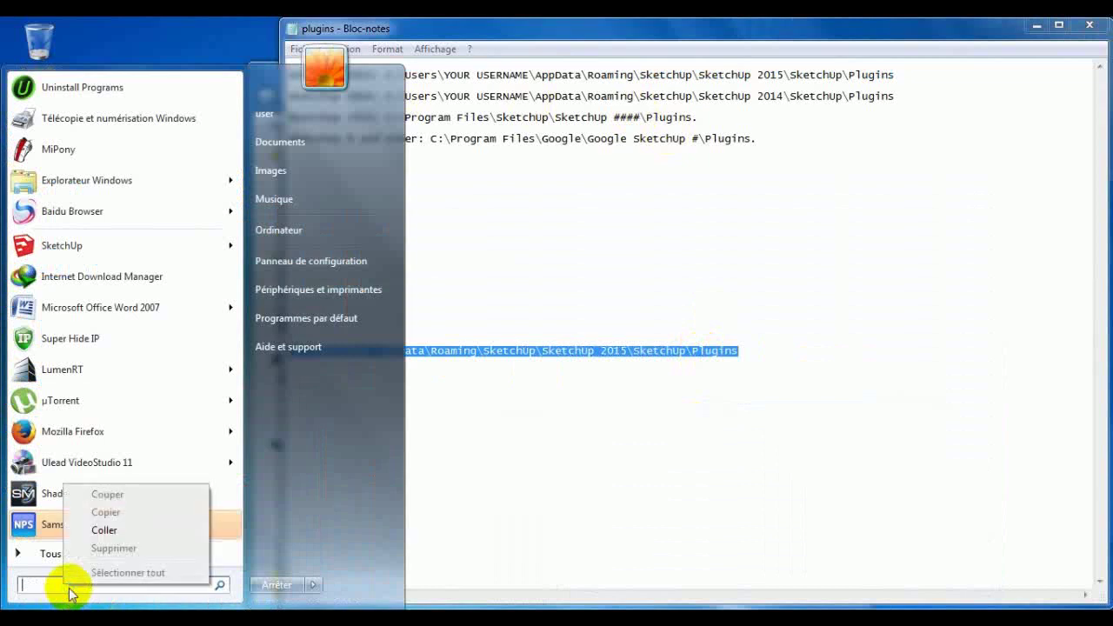
left_click(106, 530)
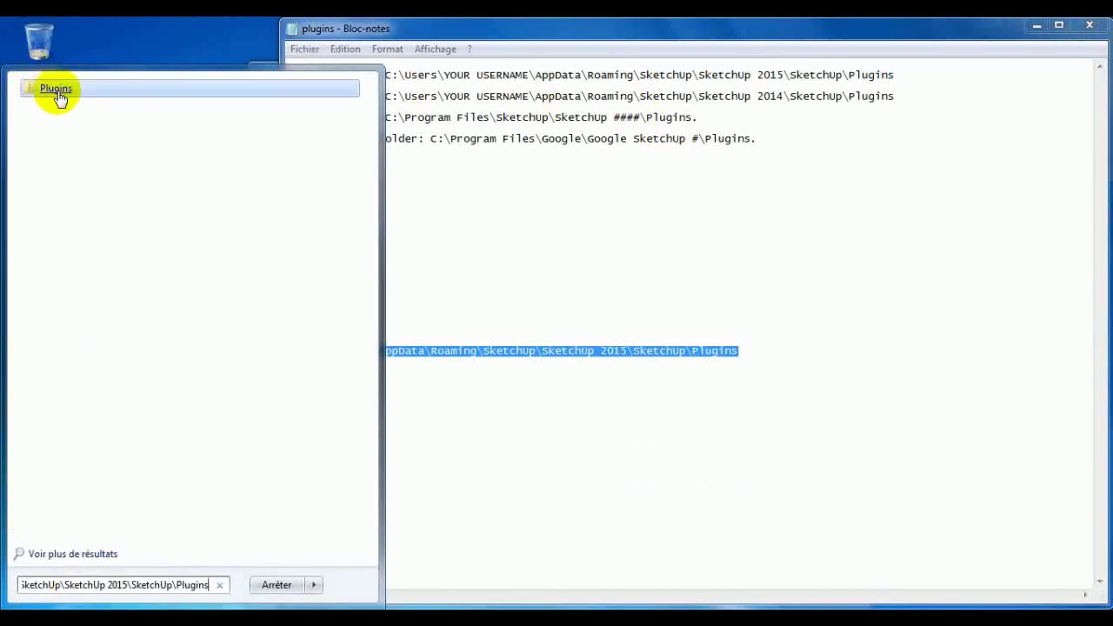
left_click(56, 91)
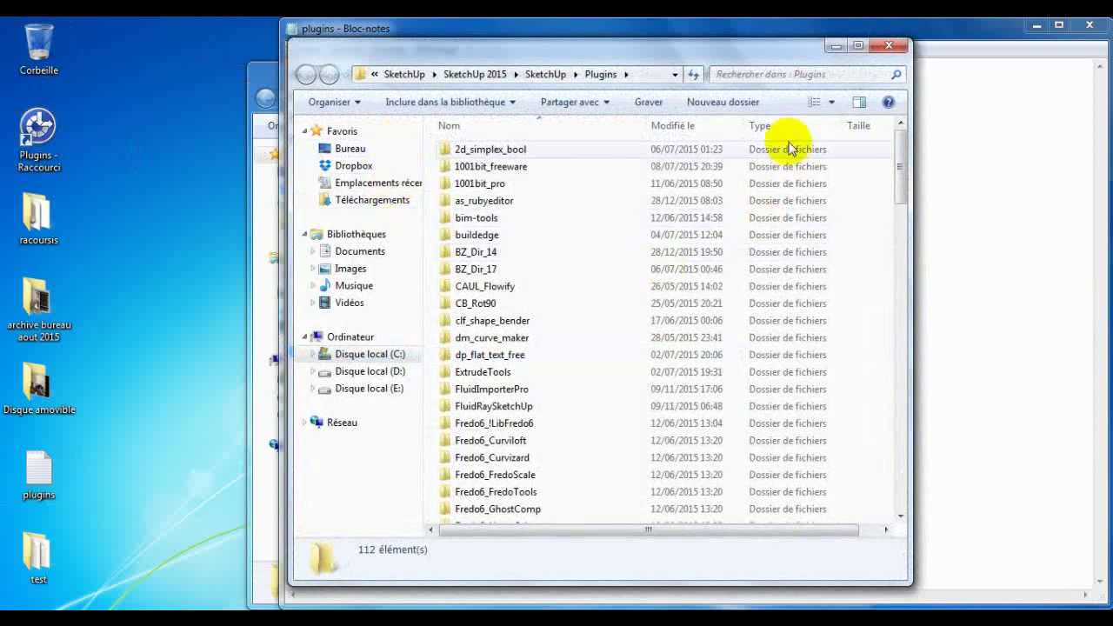
mouse_move(900, 183)
left_mouse_down()
mouse_move(911, 297)
mouse_move(365, 477)
left_mouse_up()
left_click(34, 617)
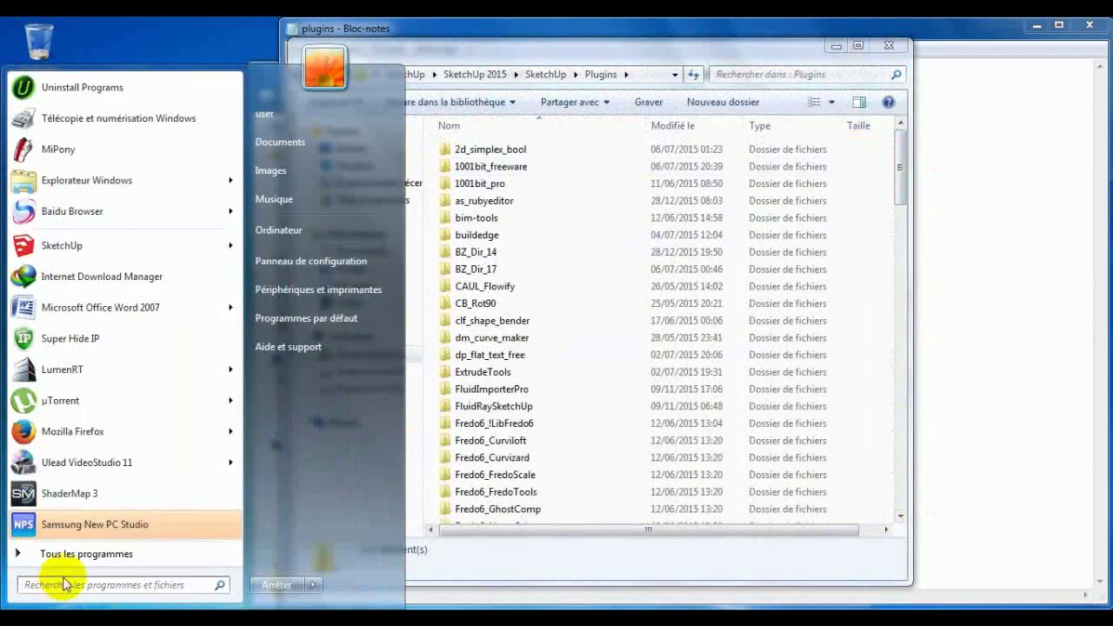
left_click(884, 52)
Step: Open a new Windows Explorer window at Bibliothèques with Win+E
key("super")
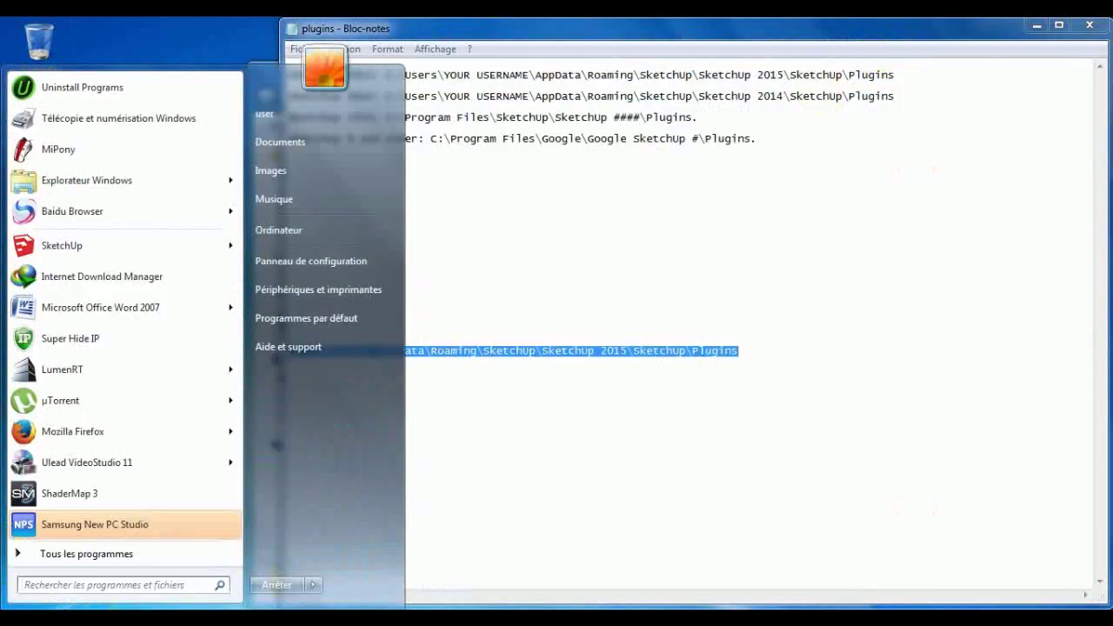
left_click(115, 588)
key("Escape")
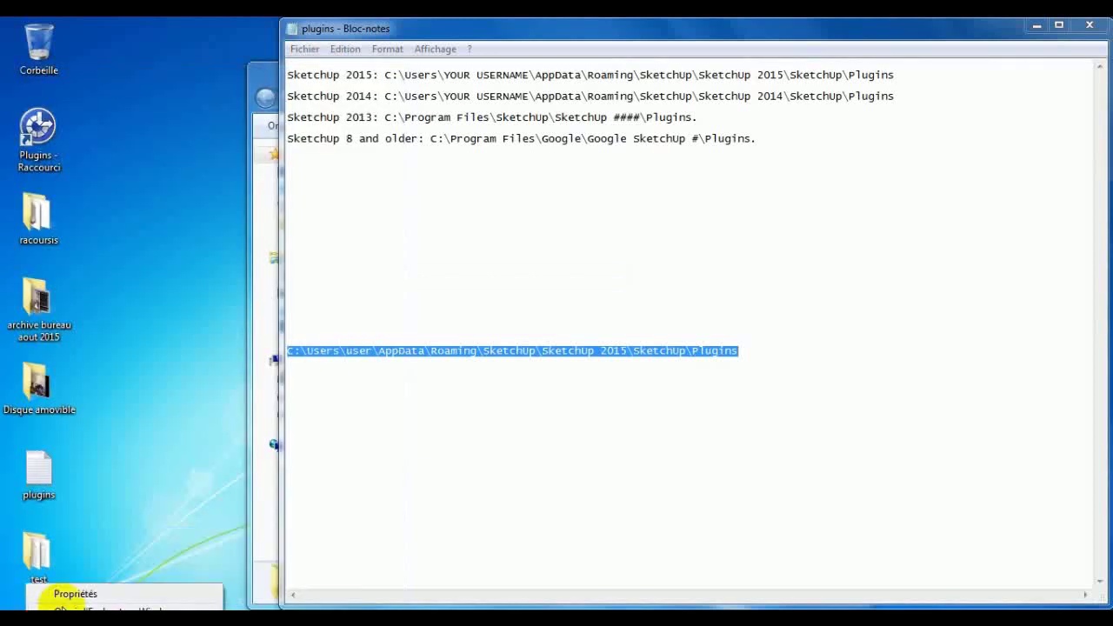
key("super+e")
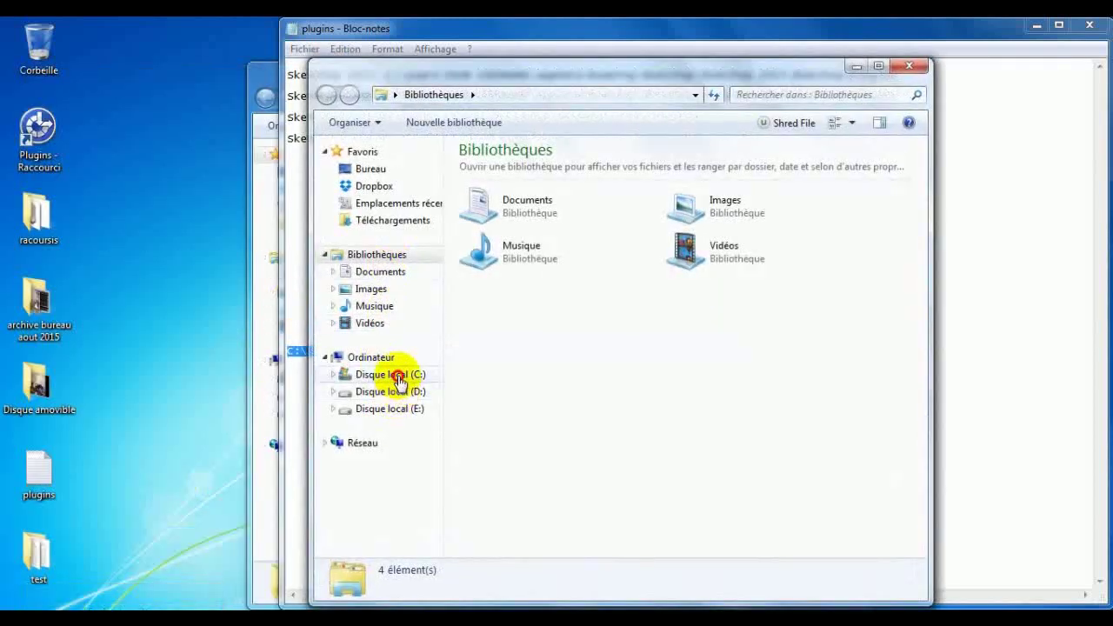
Step: From C:\Utilisateurs, turn on showing hidden files and folders in Folder Options
left_click(395, 376)
double_click(479, 342)
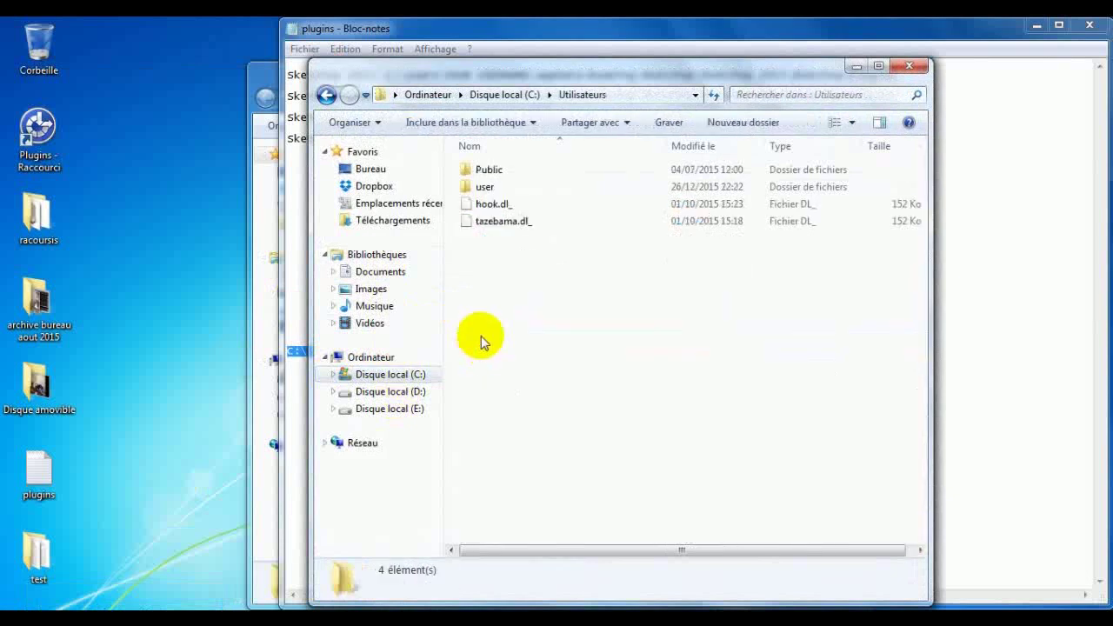
left_click(354, 124)
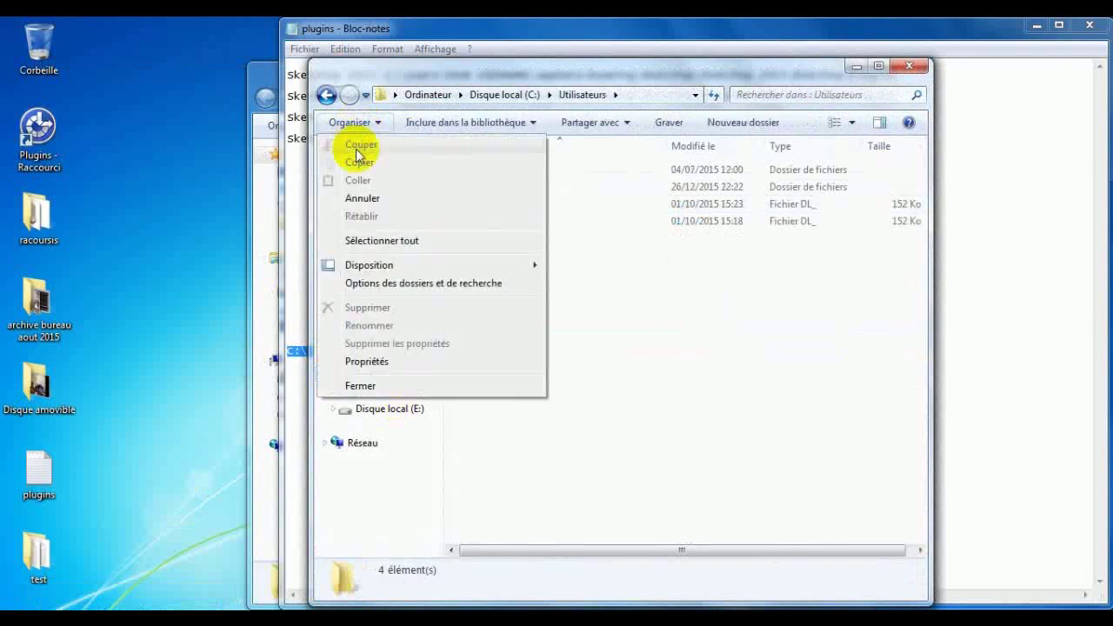
left_click(360, 282)
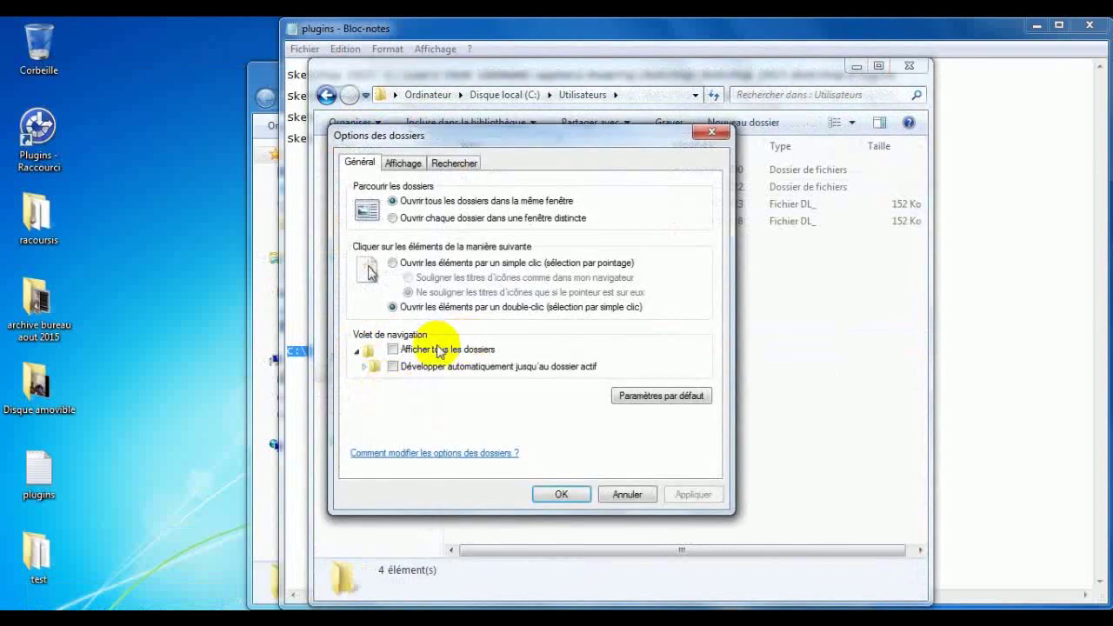
left_click(399, 163)
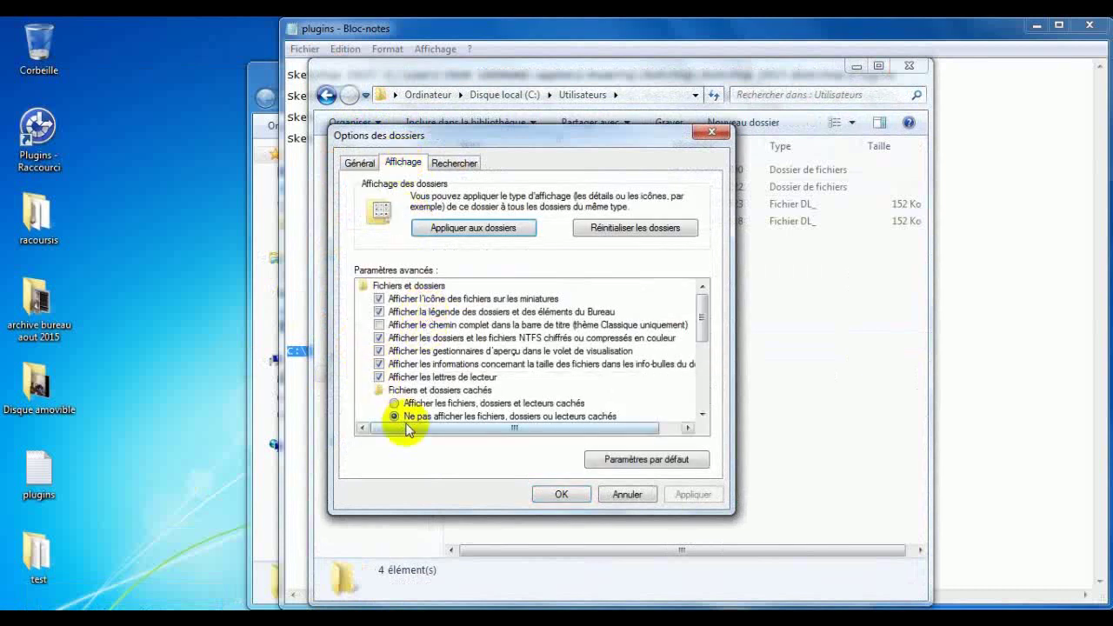
left_click(405, 406)
left_click(559, 493)
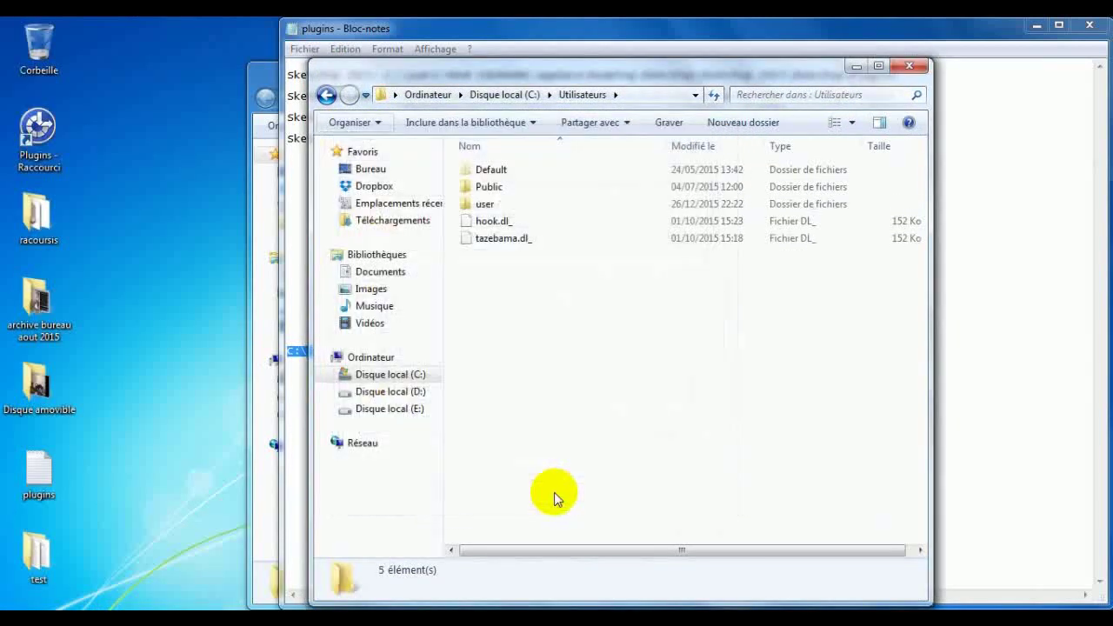
Step: Open user > AppData > Roaming and scroll through it to find the SketchUp folder
double_click(485, 207)
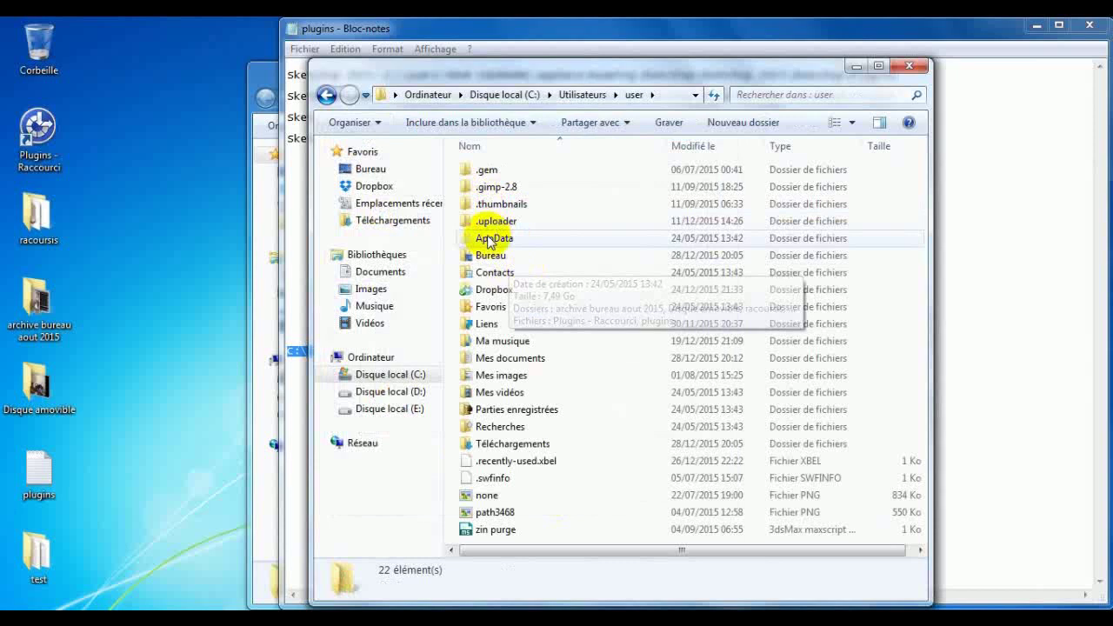
left_click(493, 242)
double_click(493, 241)
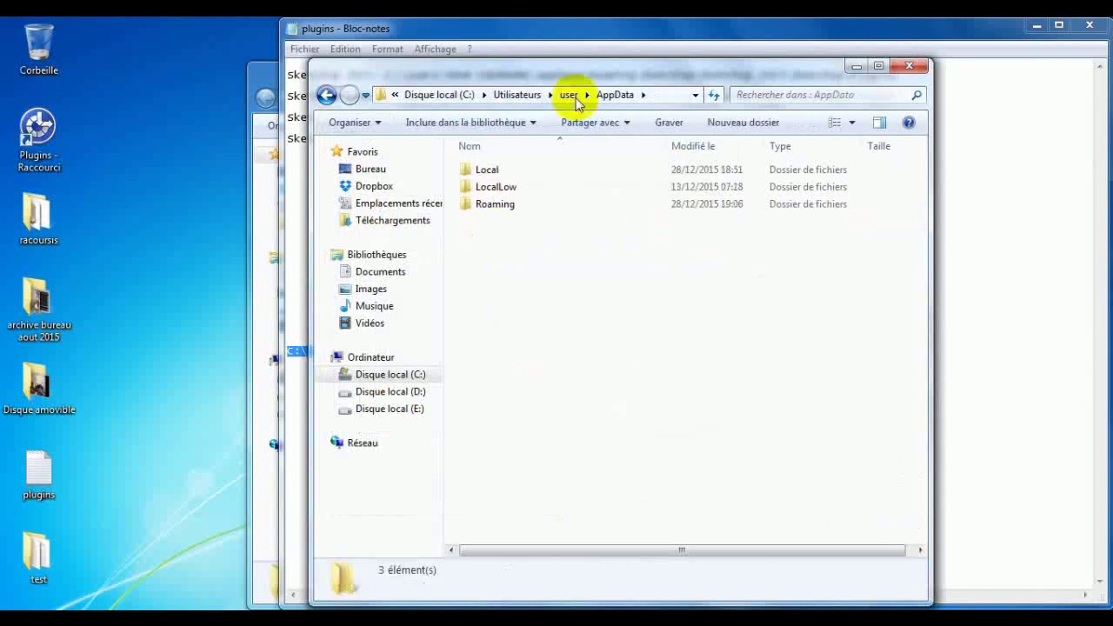
double_click(487, 204)
left_click(484, 323)
scroll(479, 365, "down", 1)
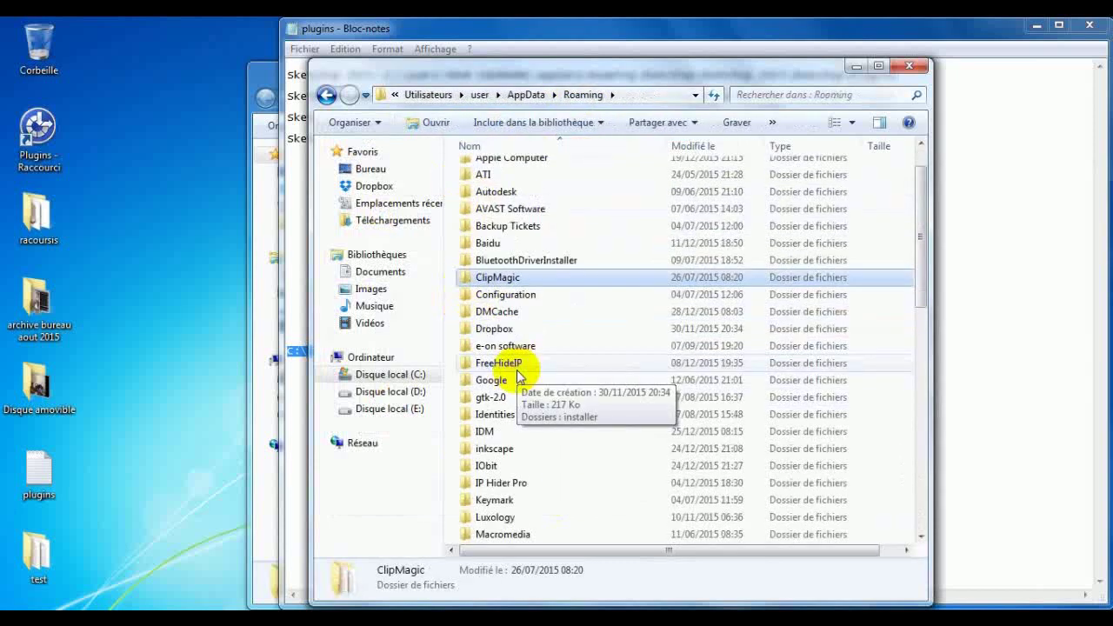
scroll(479, 365, "up", 1)
left_click(492, 374)
scroll(491, 435, "down", 1)
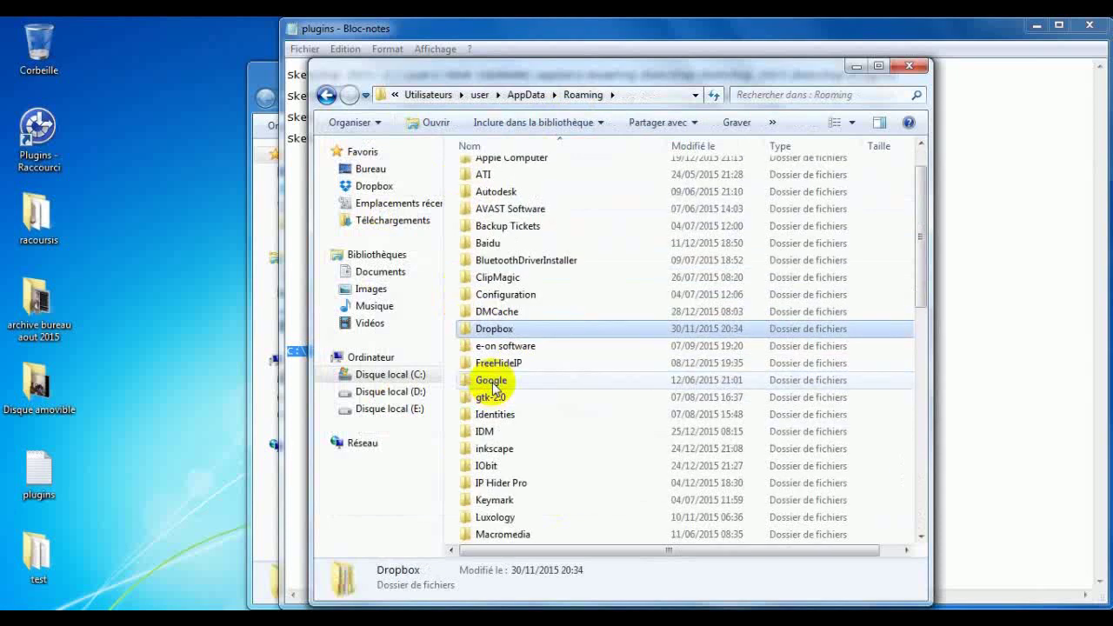
scroll(496, 413, "down", 1)
left_click(501, 432)
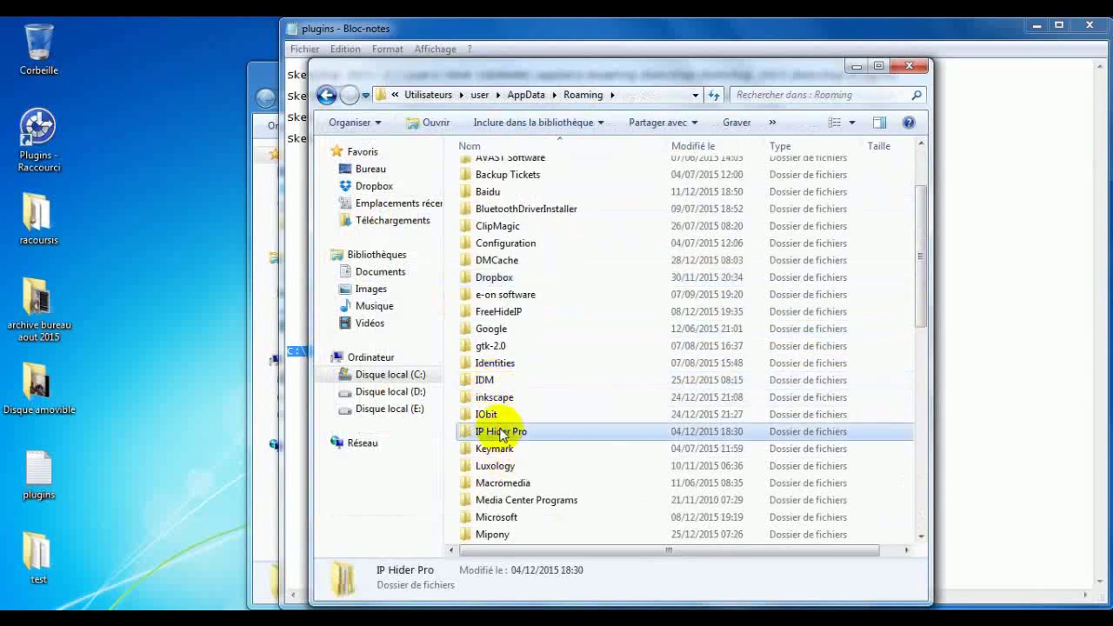
scroll(500, 435, "down", 3)
left_click(500, 432)
scroll(500, 435, "down", 4)
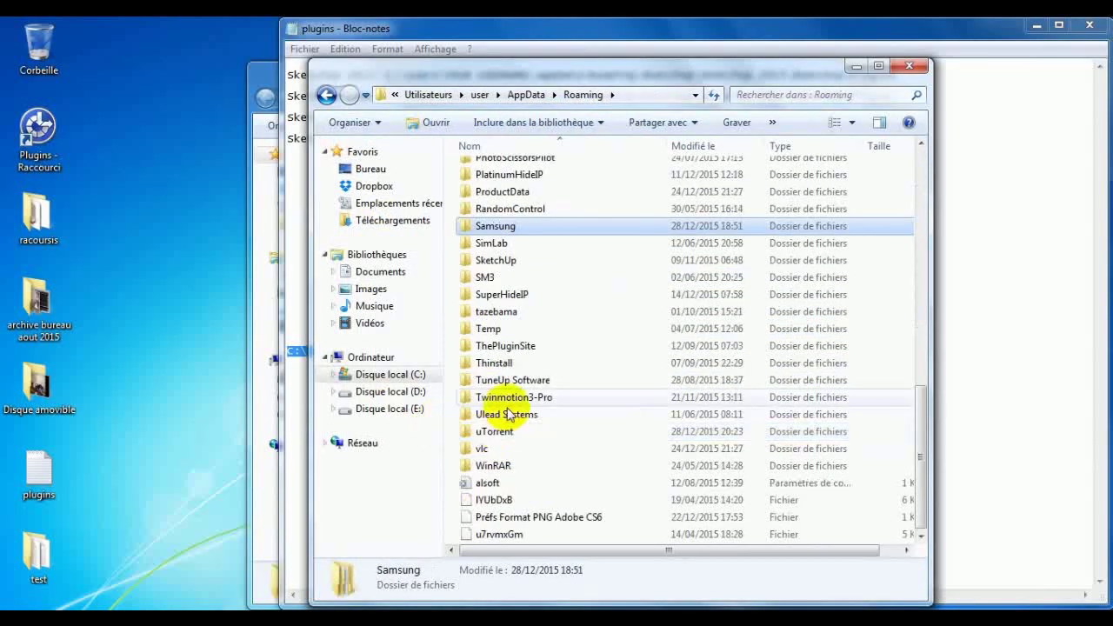
Step: Open SketchUp > SketchUp 2015 > SketchUp > Plugins, showing its 112 items
double_click(496, 261)
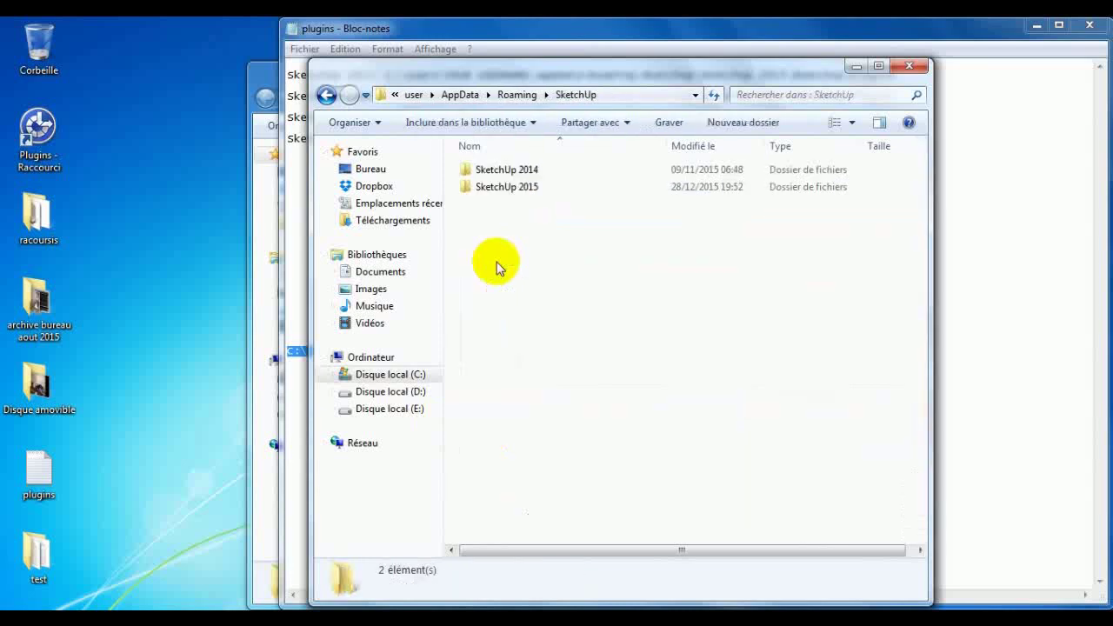
double_click(507, 190)
double_click(496, 186)
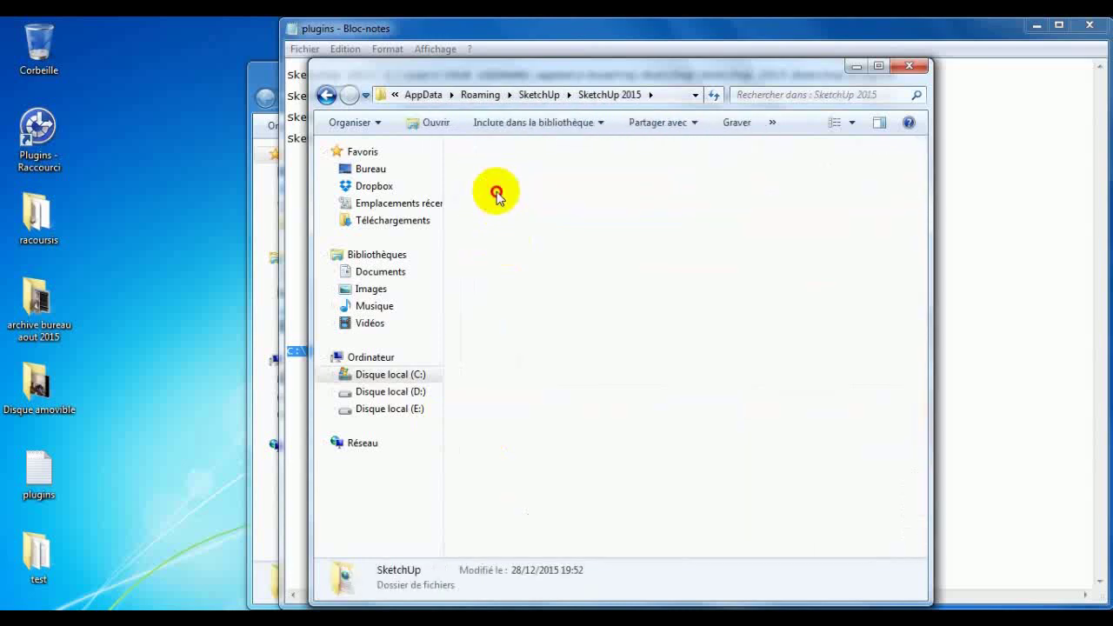
double_click(497, 205)
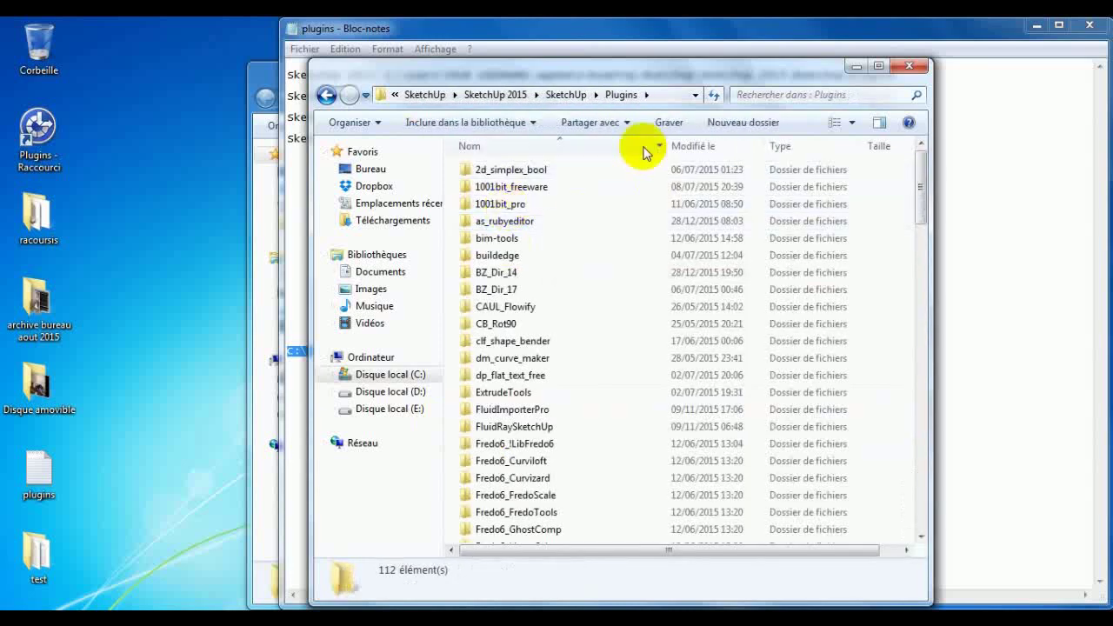
left_click_drag(923, 193, 919, 513)
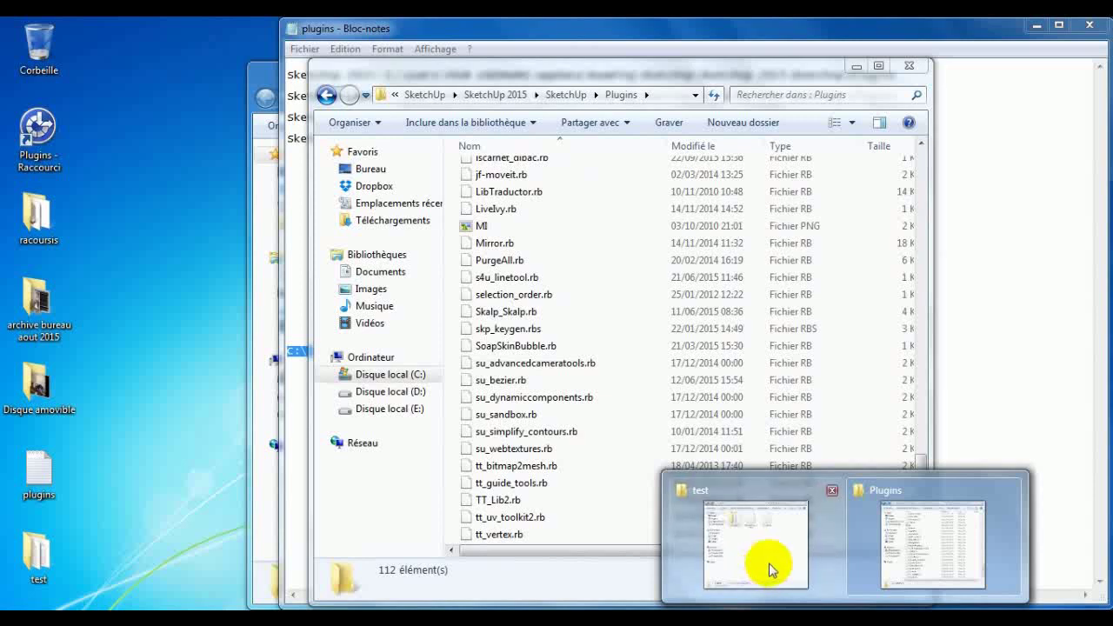
Step: Arrange the test and Plugins folder windows side by side in Explorer
left_click(769, 563)
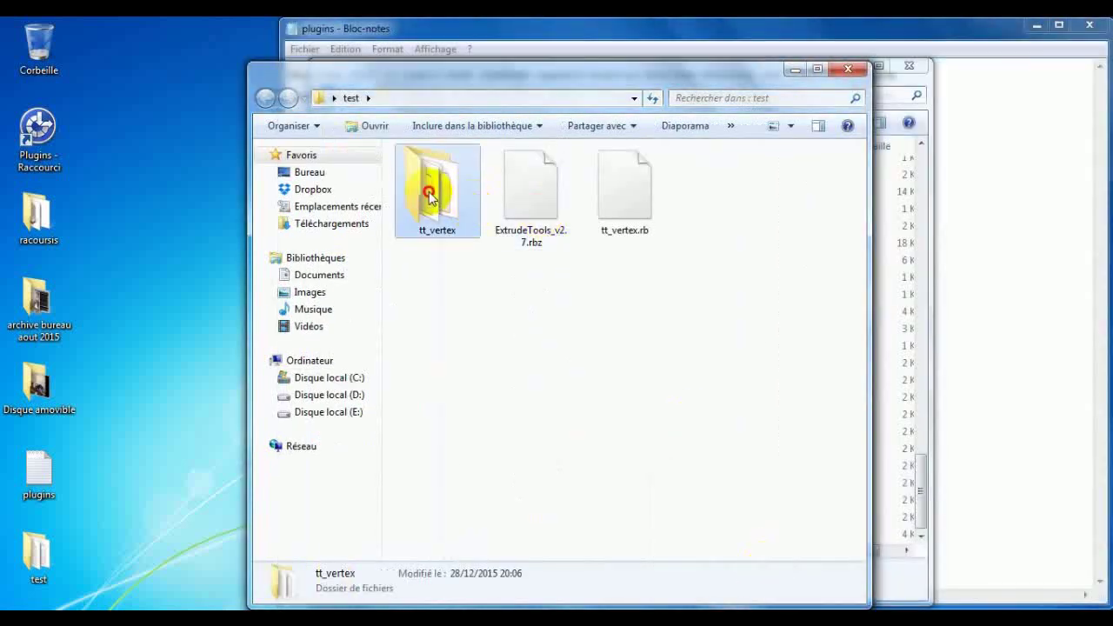
left_click(635, 206)
mouse_move(737, 79)
left_mouse_down()
mouse_move(405, 162)
mouse_move(222, 177)
left_mouse_up()
left_click(926, 141)
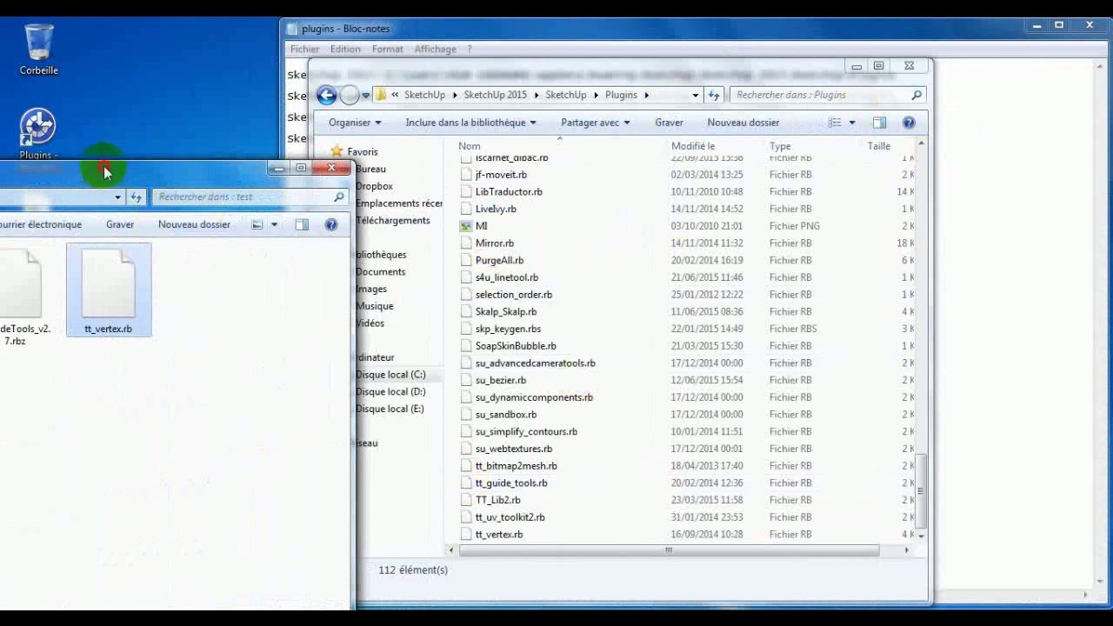
left_click_drag(105, 169, 244, 165)
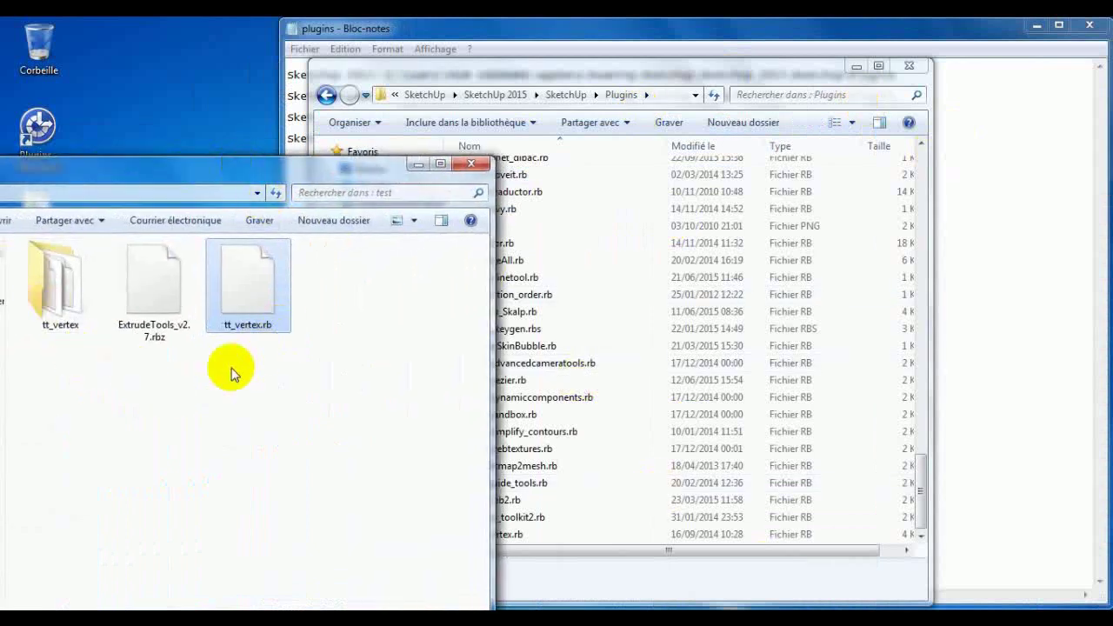
Step: Select tt_vertex, ExtrudeTools_v2.7.rbz and tt_vertex.rb in the test folder and bring up their context menu
left_click(150, 304)
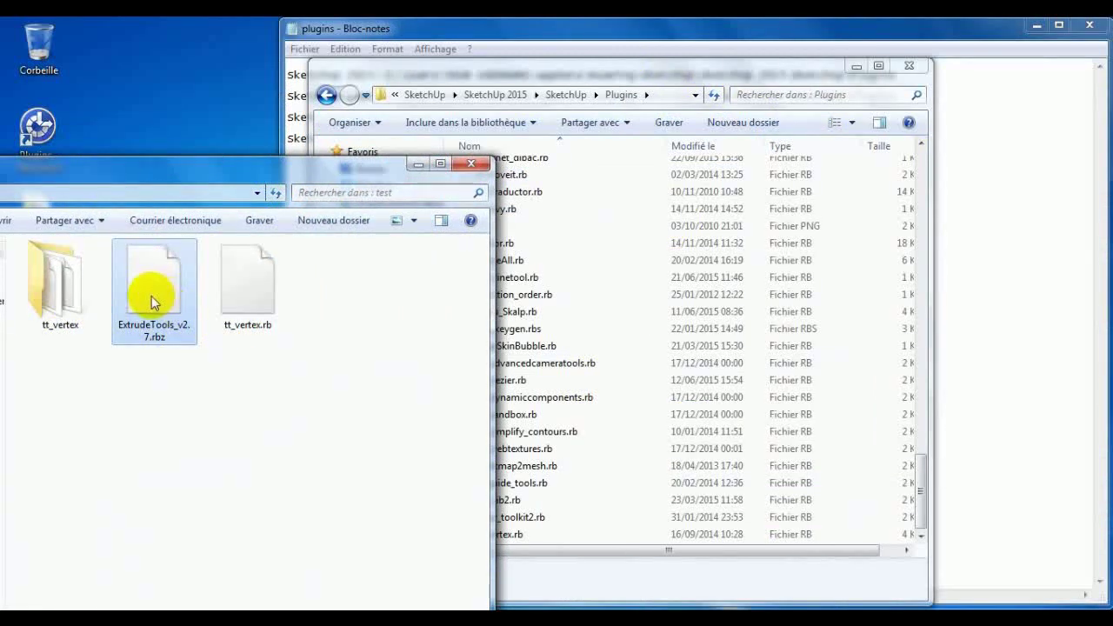
left_click(672, 68)
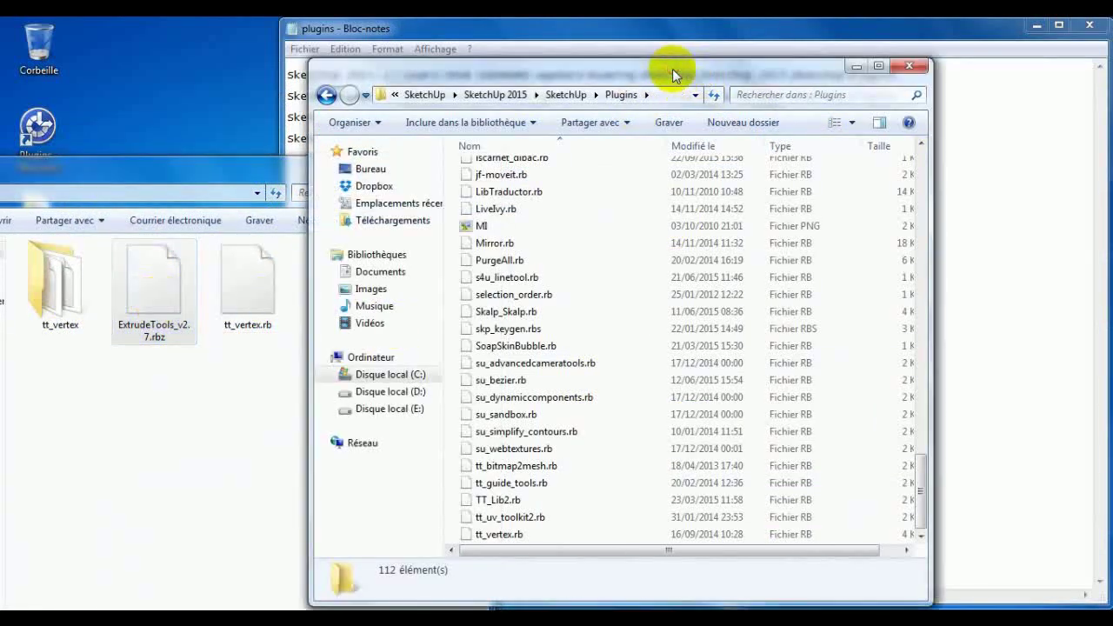
scroll(800, 286, "up", 2)
scroll(783, 348, "up", 5)
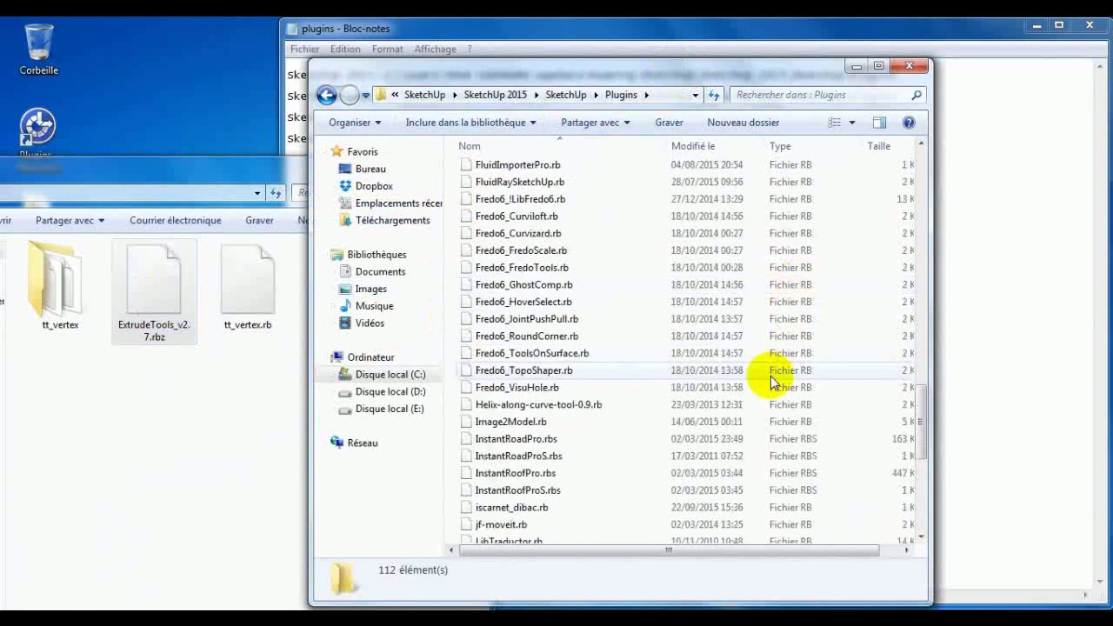
left_click(43, 300)
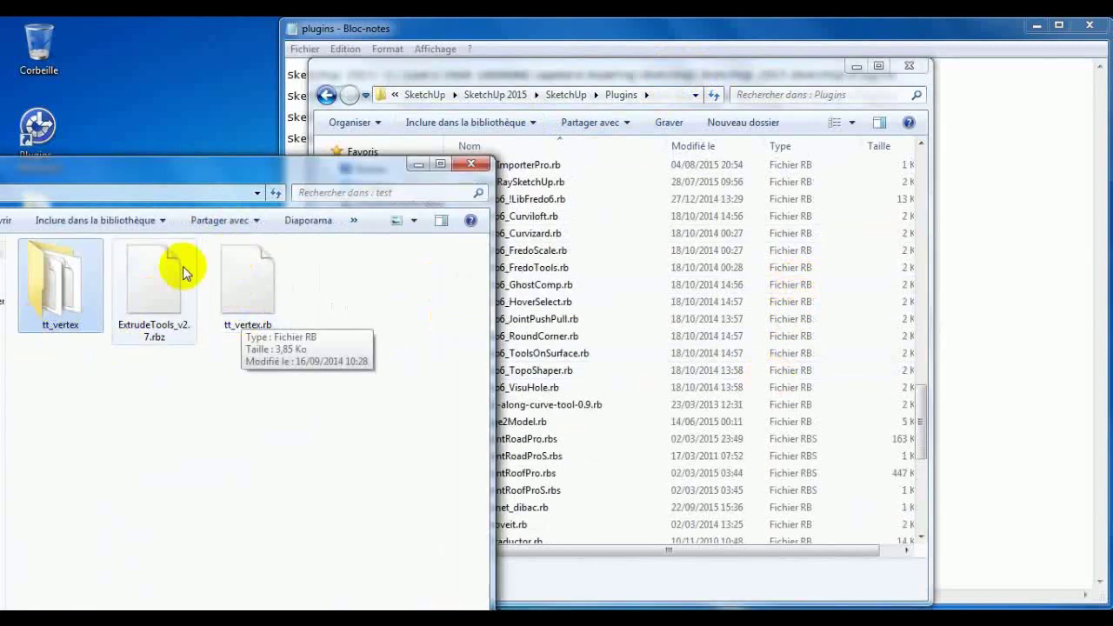
left_click(241, 279, "shift")
right_click(241, 279)
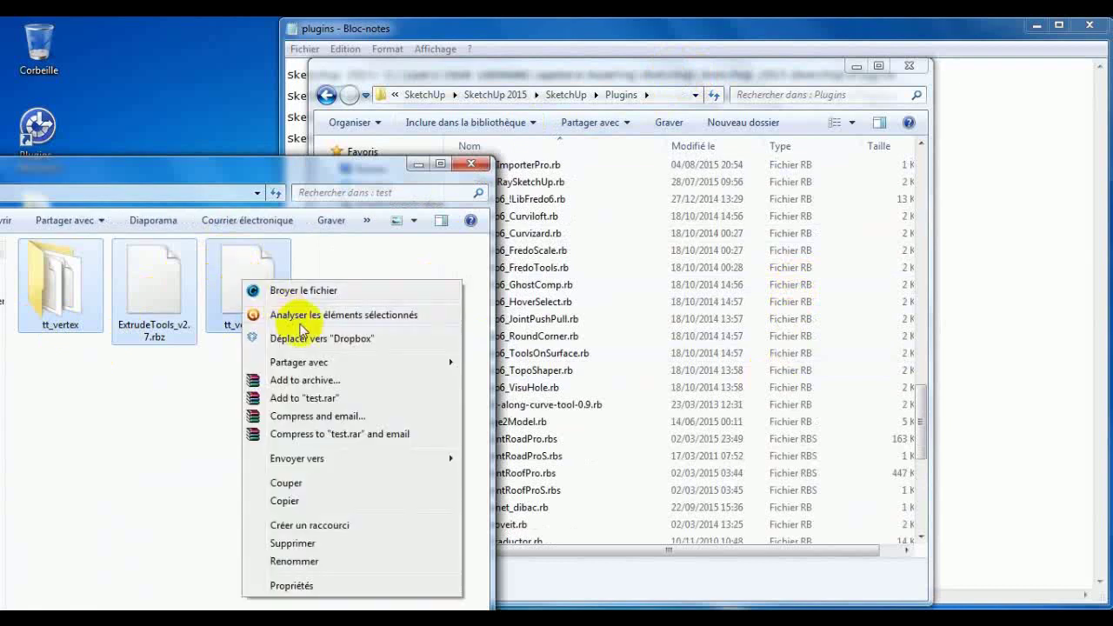
Step: Copy the three selected items and paste them into the Plugins folder
left_click(298, 500)
right_click(875, 407)
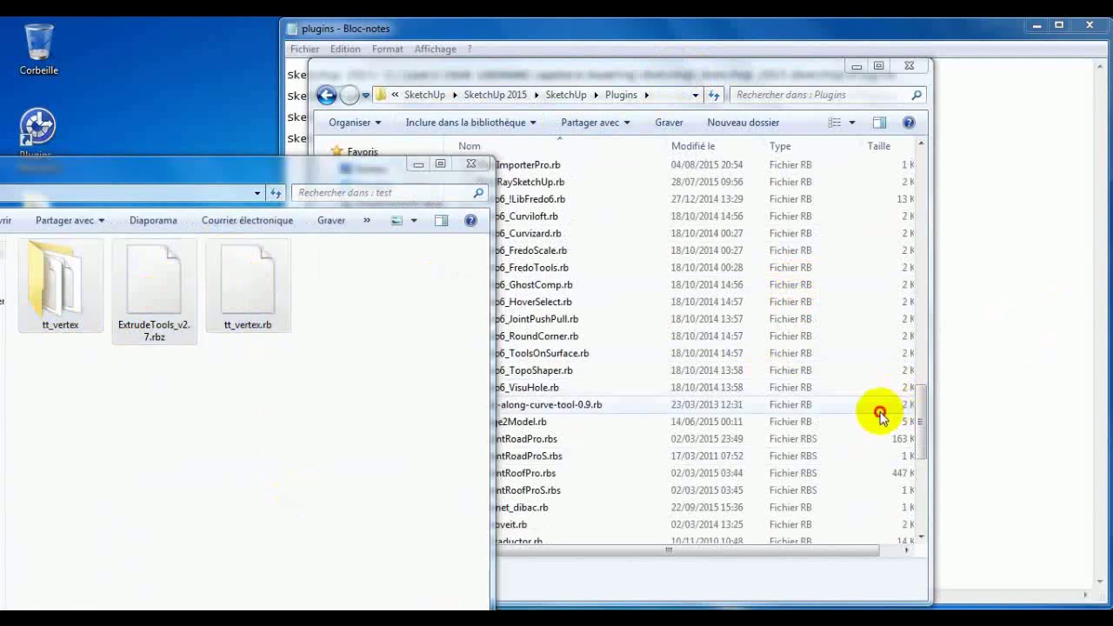
right_click(852, 497)
left_click(873, 373)
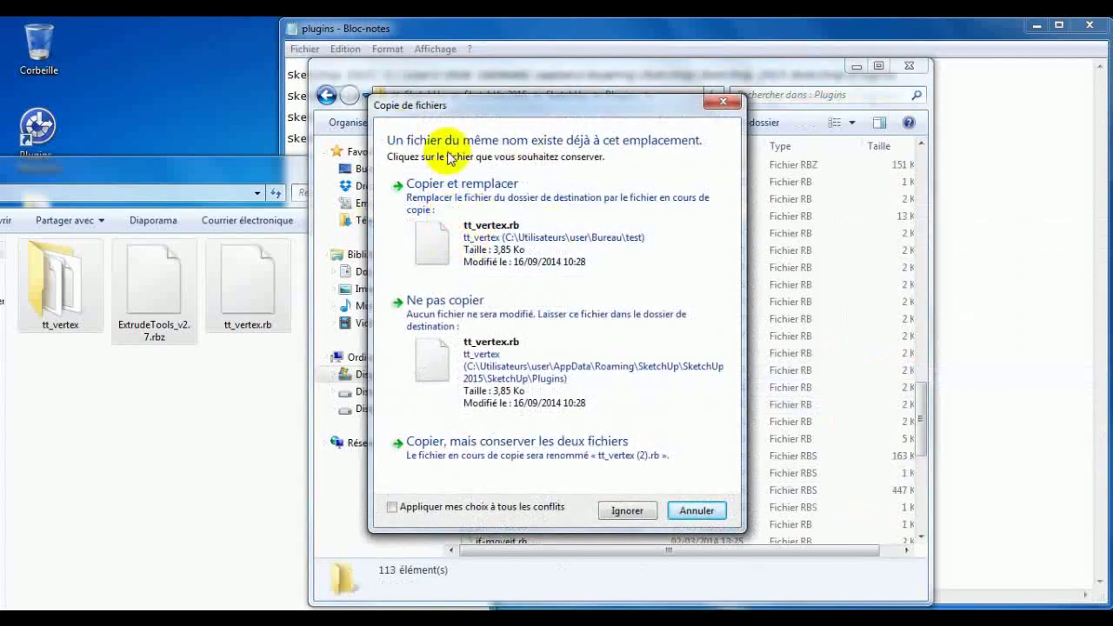
Step: Replace tt_vertex.rb, merge the tt_vertex and win64 folders, and skip the in-use item
left_click(461, 184)
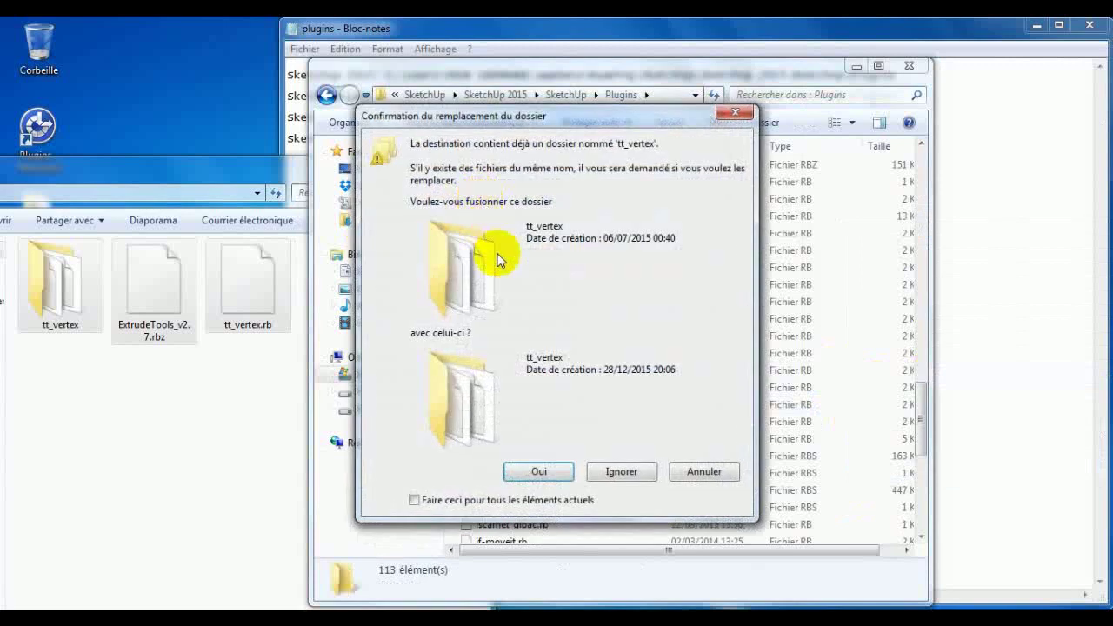
left_click(529, 478)
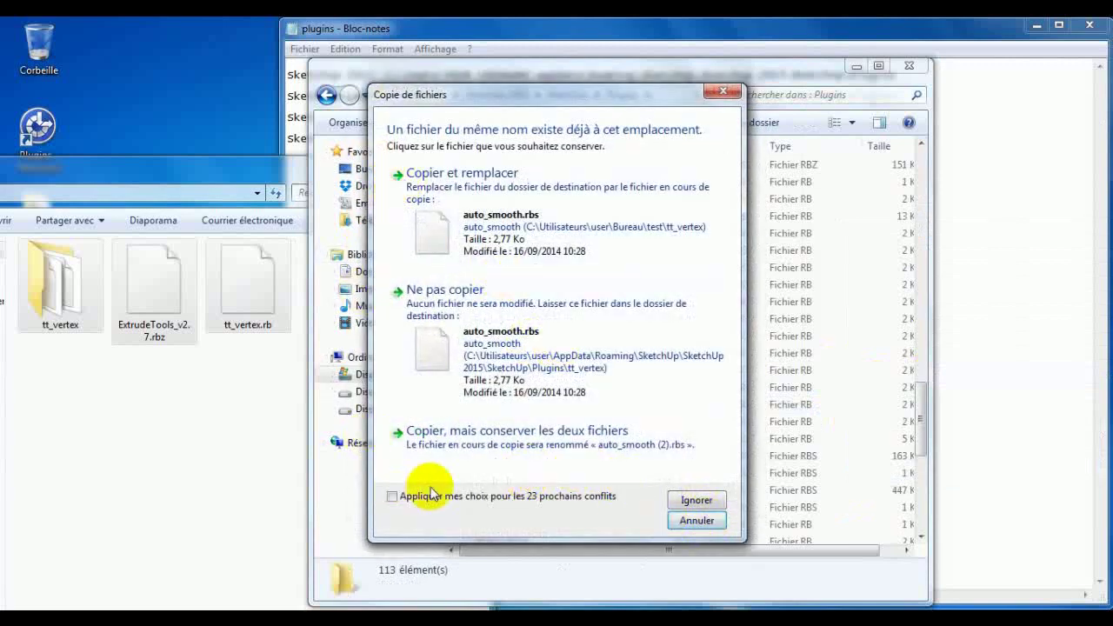
left_click(467, 183)
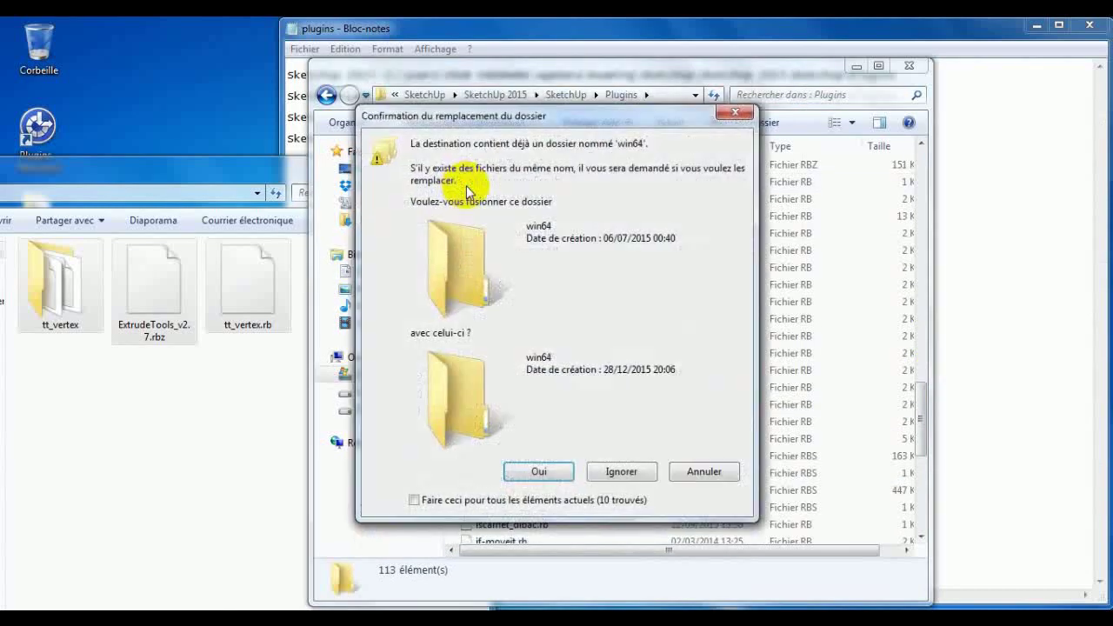
left_click(418, 500)
left_click(556, 471)
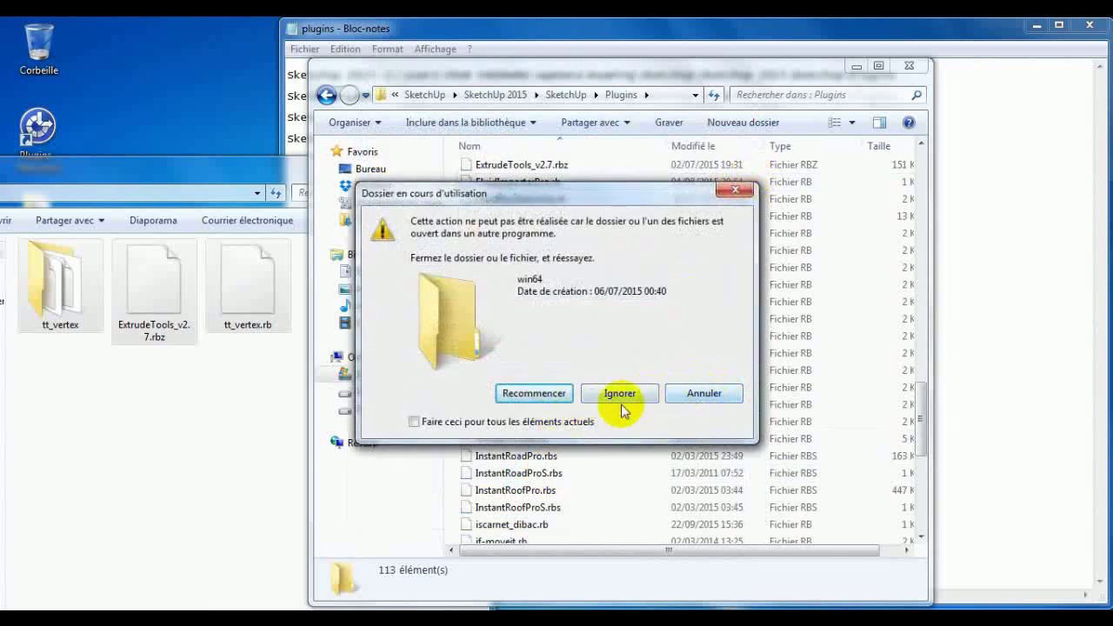
left_click(745, 193)
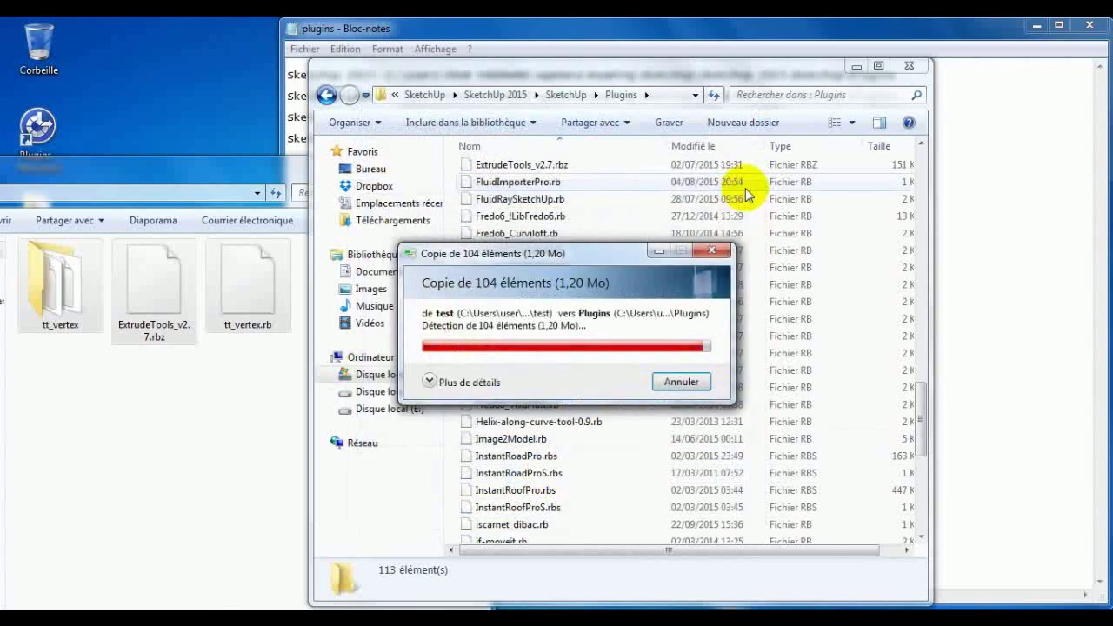
left_click(721, 250)
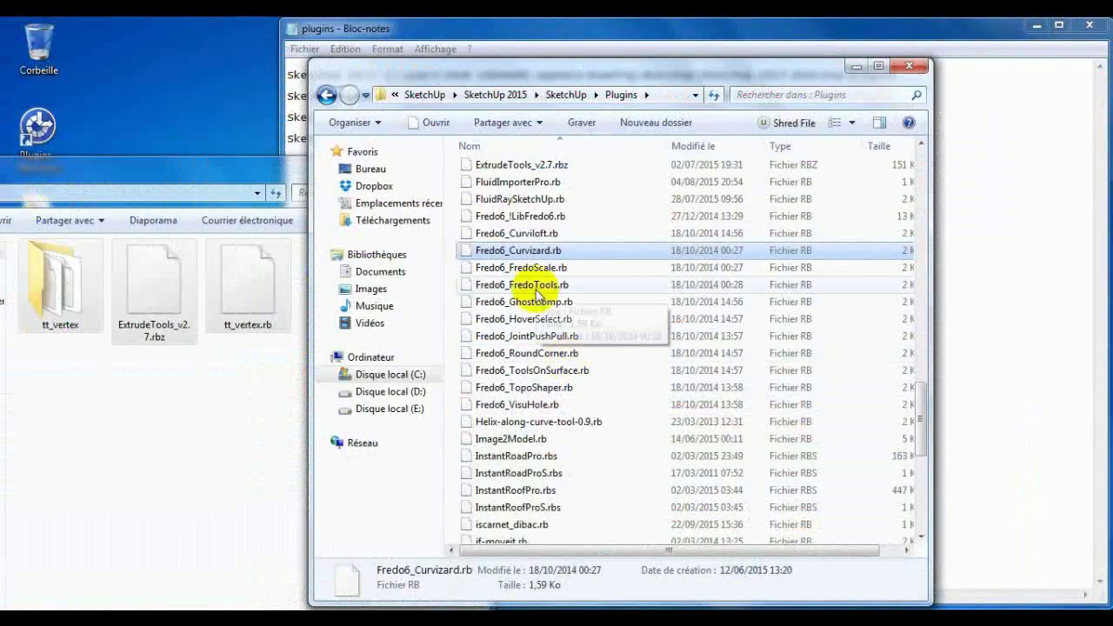
Step: Bring the test folder back and select ExtrudeTools_v2.7.rbz
scroll(609, 261, "up", 1)
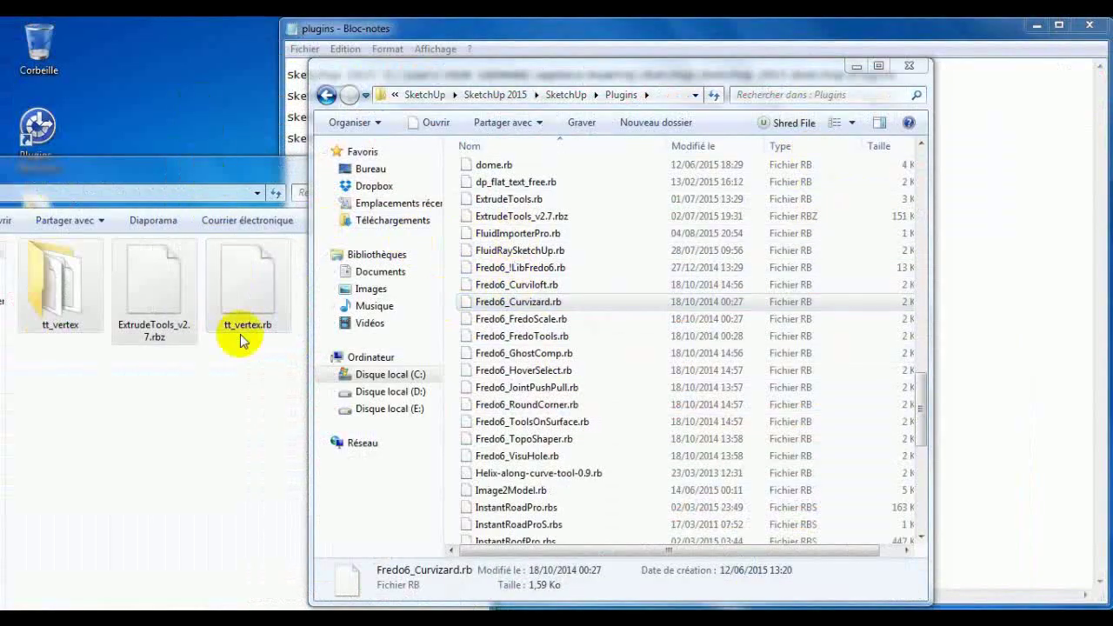
left_click(233, 277)
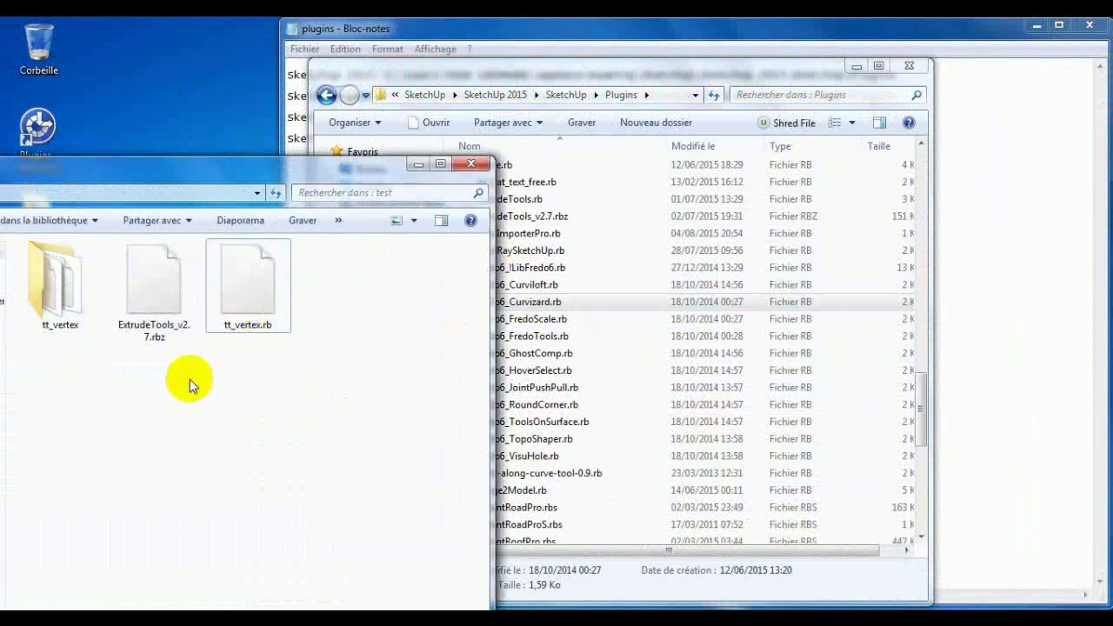
left_click(159, 292)
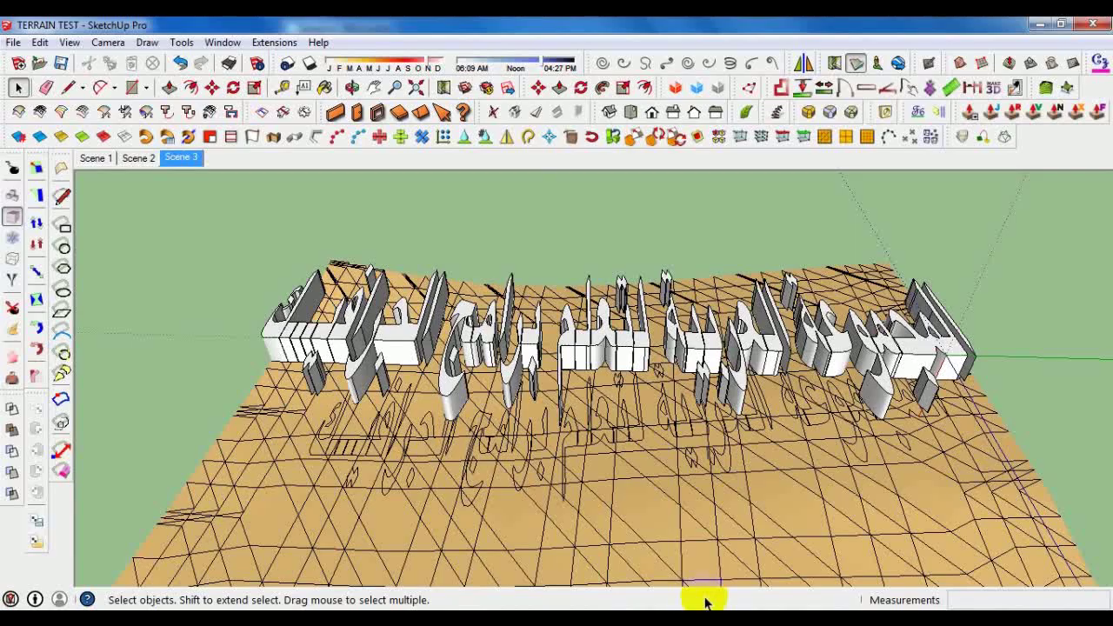
Step: Install test\ExtrudeTools_v2.7.rbz via Preferences > Extensions > Install Extension, confirming with Oui and OK
left_click(224, 43)
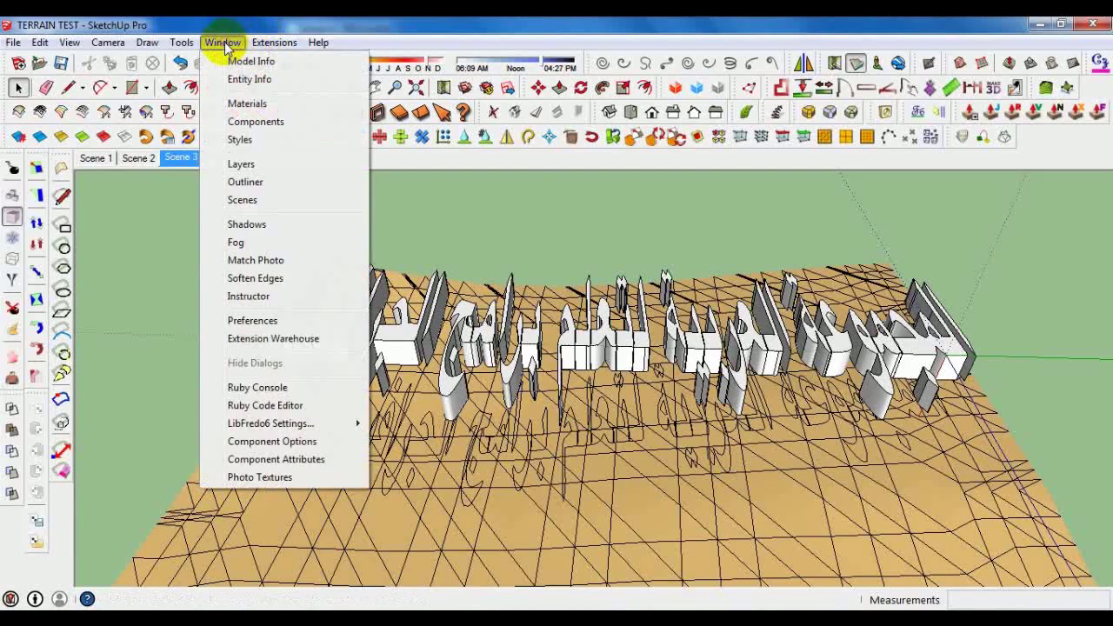
left_click(241, 320)
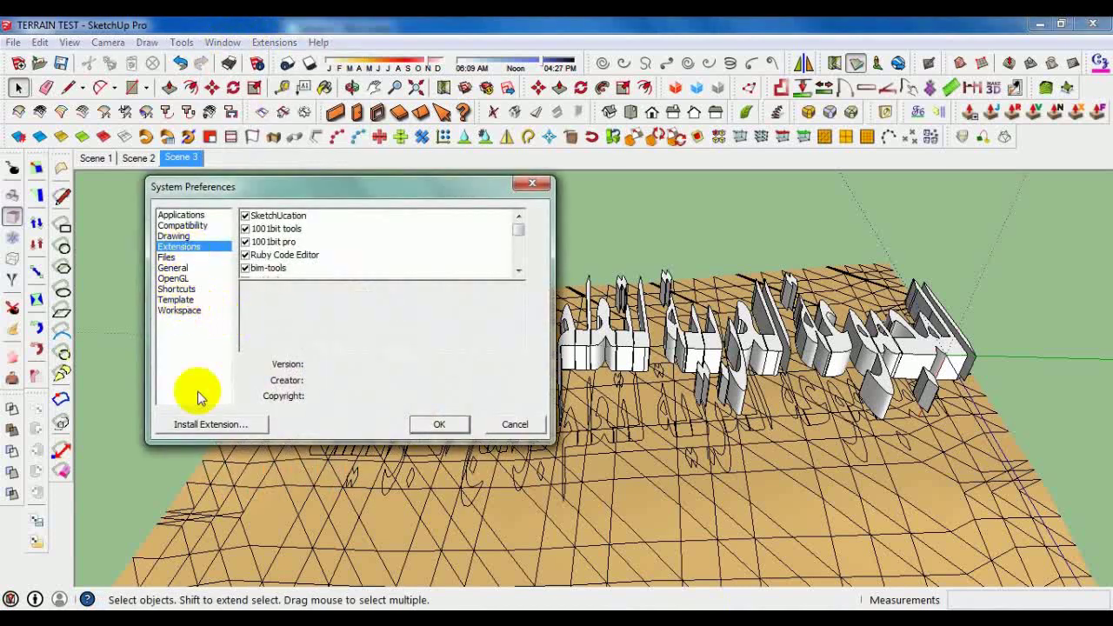
left_click(221, 427)
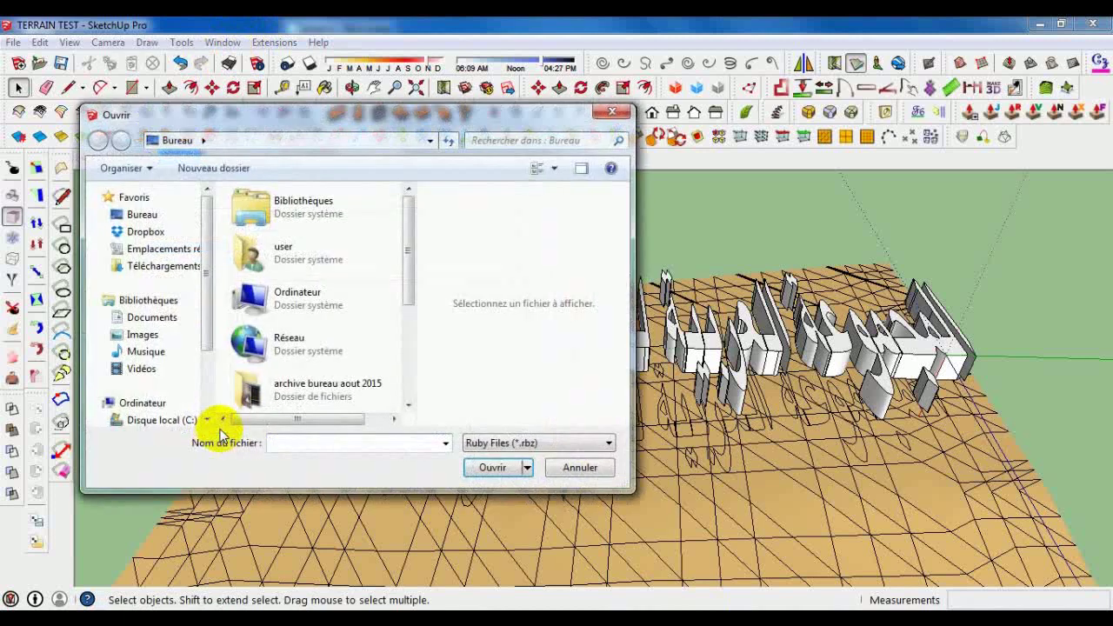
left_click_drag(405, 266, 404, 372)
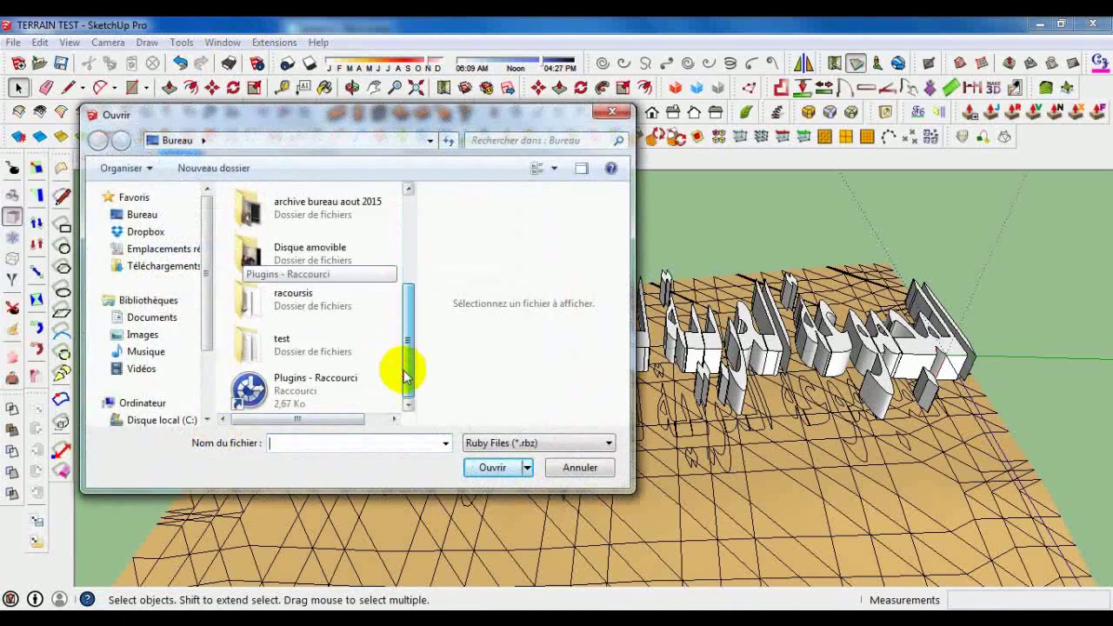
double_click(259, 357)
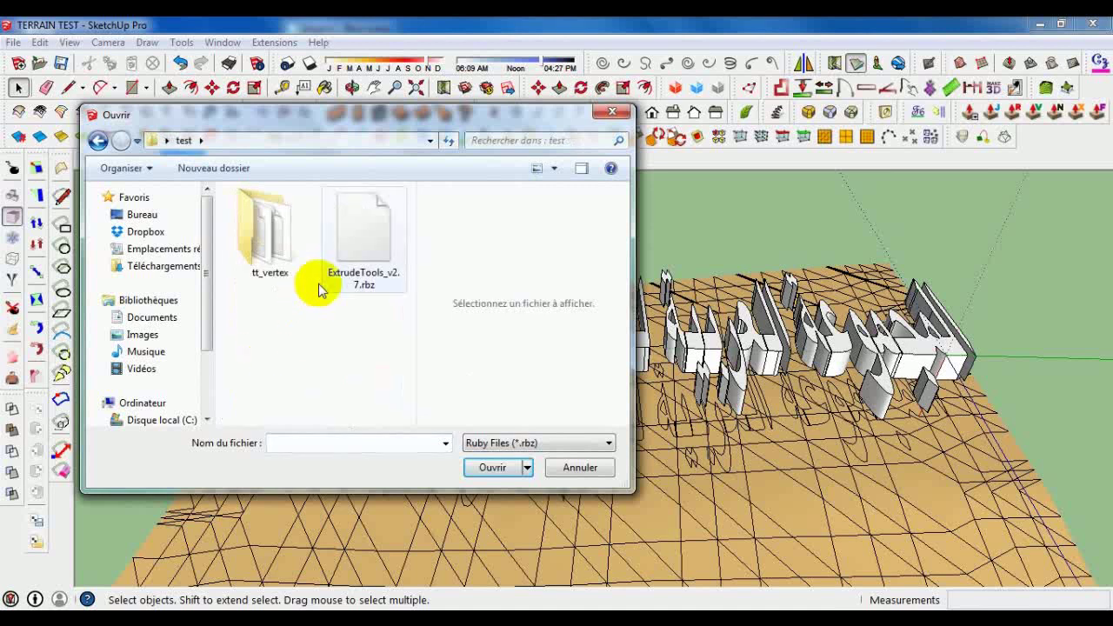
left_click(363, 231)
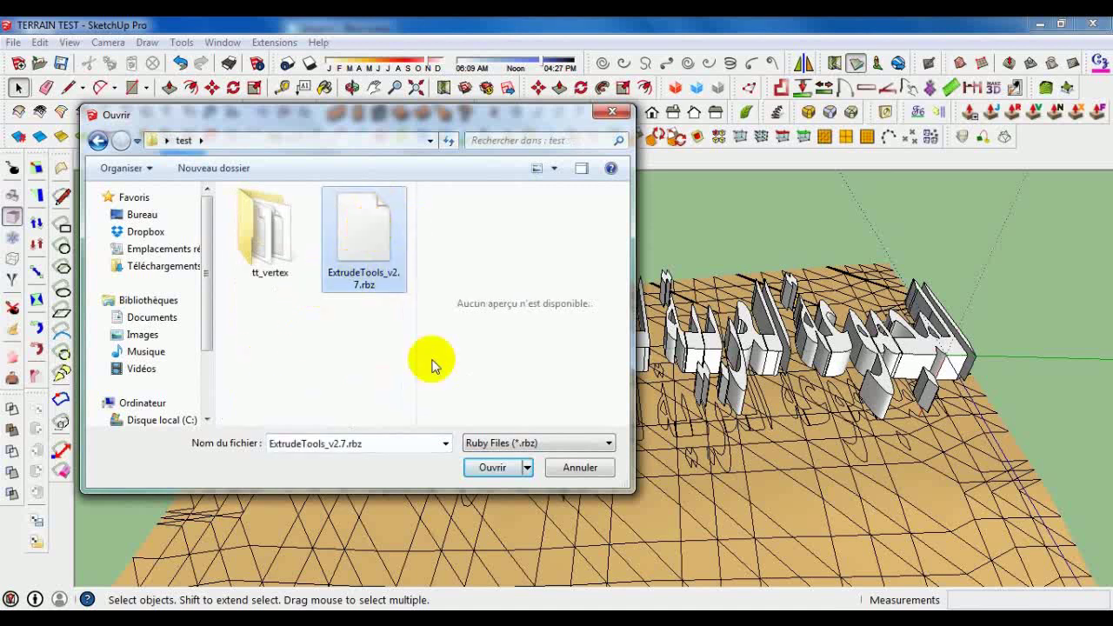
left_click(492, 469)
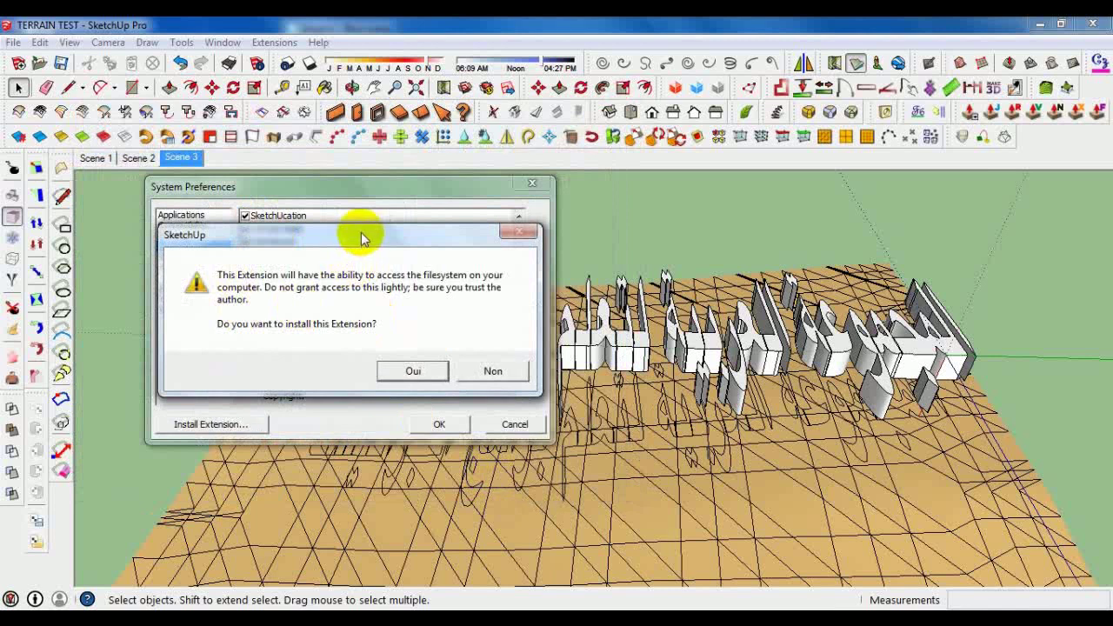
left_click_drag(361, 233, 385, 223)
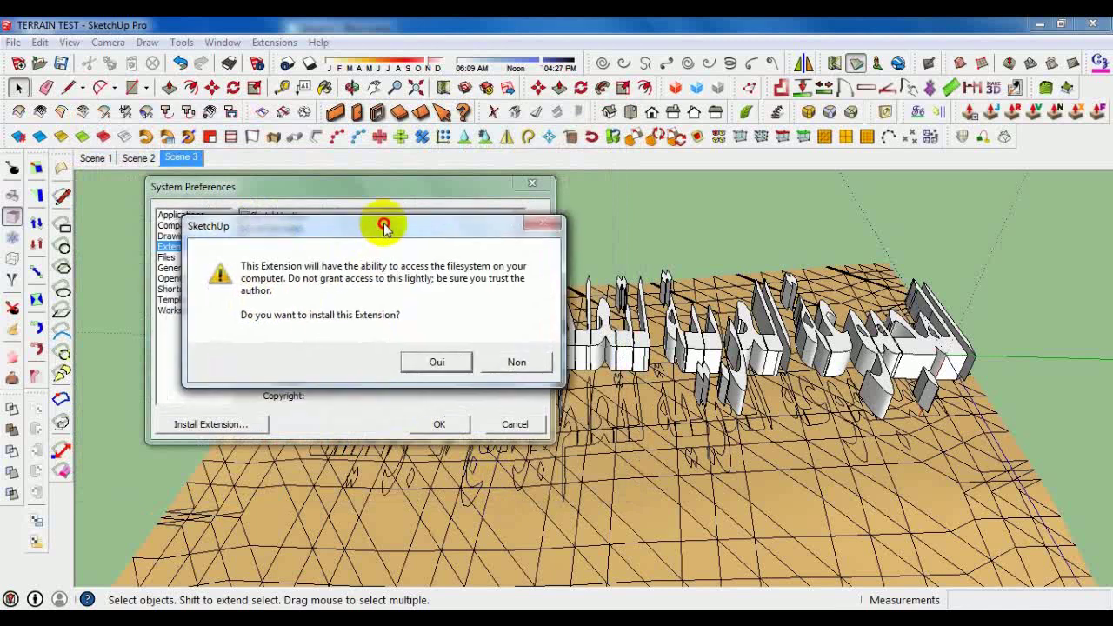
left_click(438, 361)
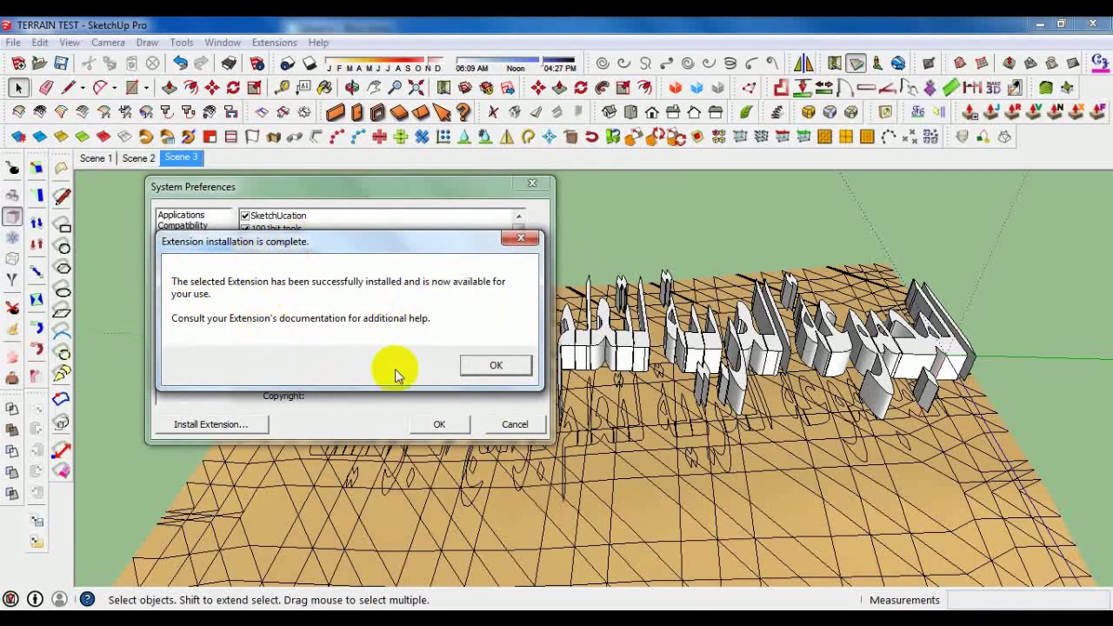
left_click(500, 366)
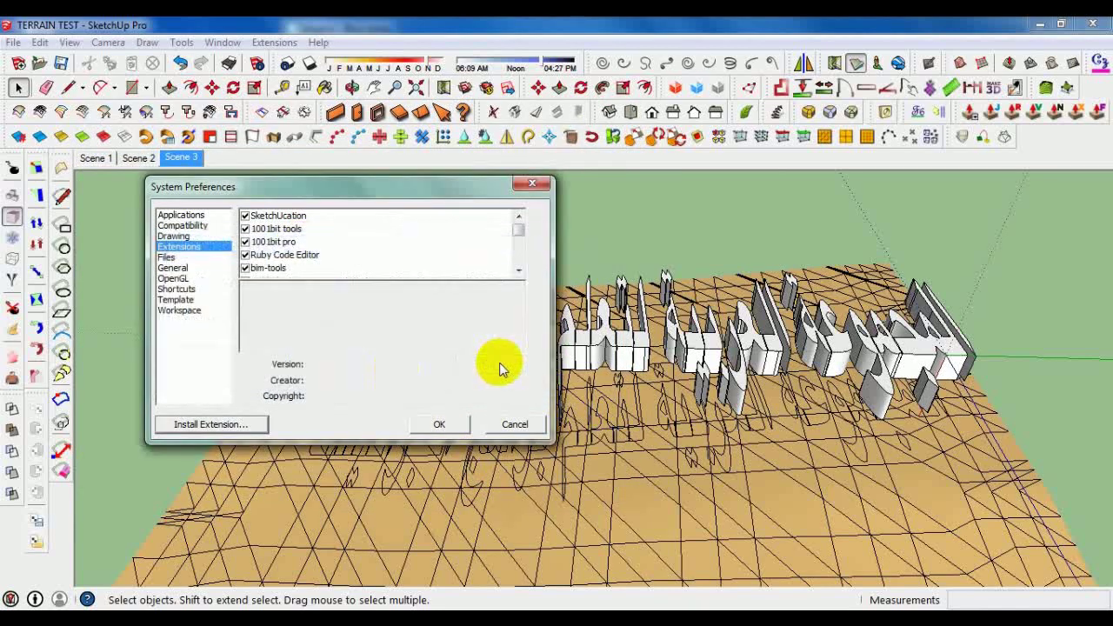
Step: Close System Preferences with OK and minimize SketchUp to the desktop
left_click(451, 432)
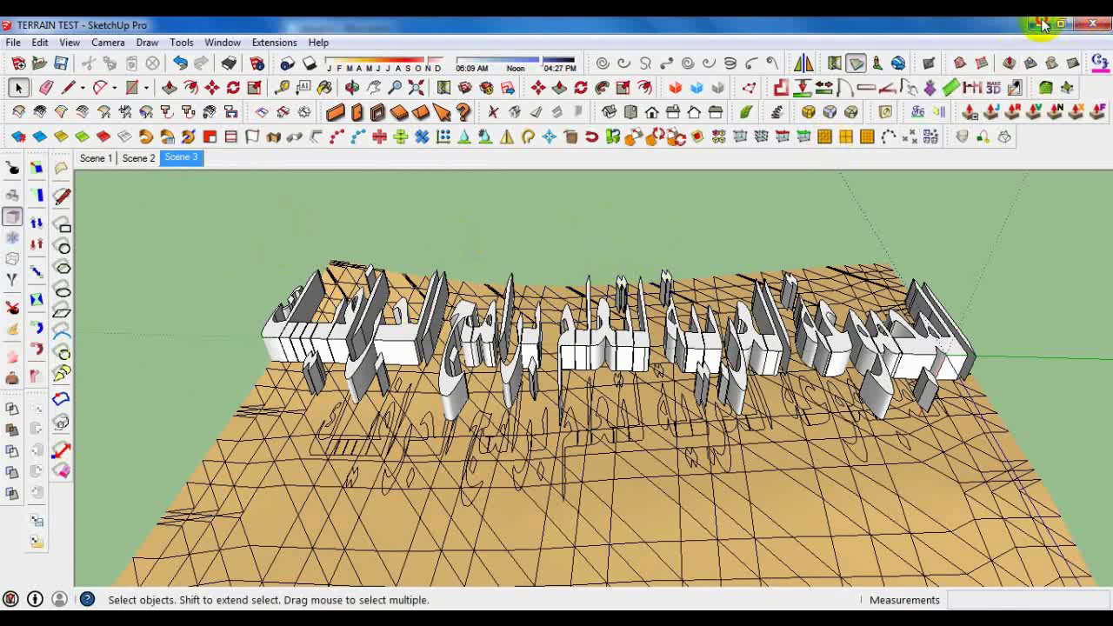
left_click(1040, 23)
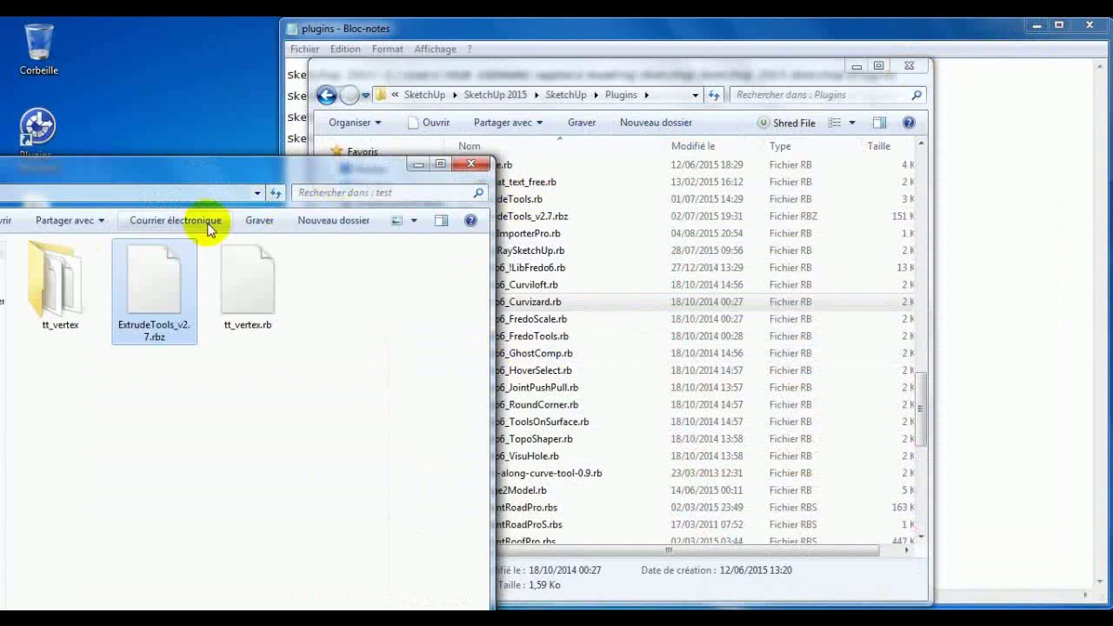
Step: Close both the test and Plugins folder windows
left_click_drag(149, 172, 641, 124)
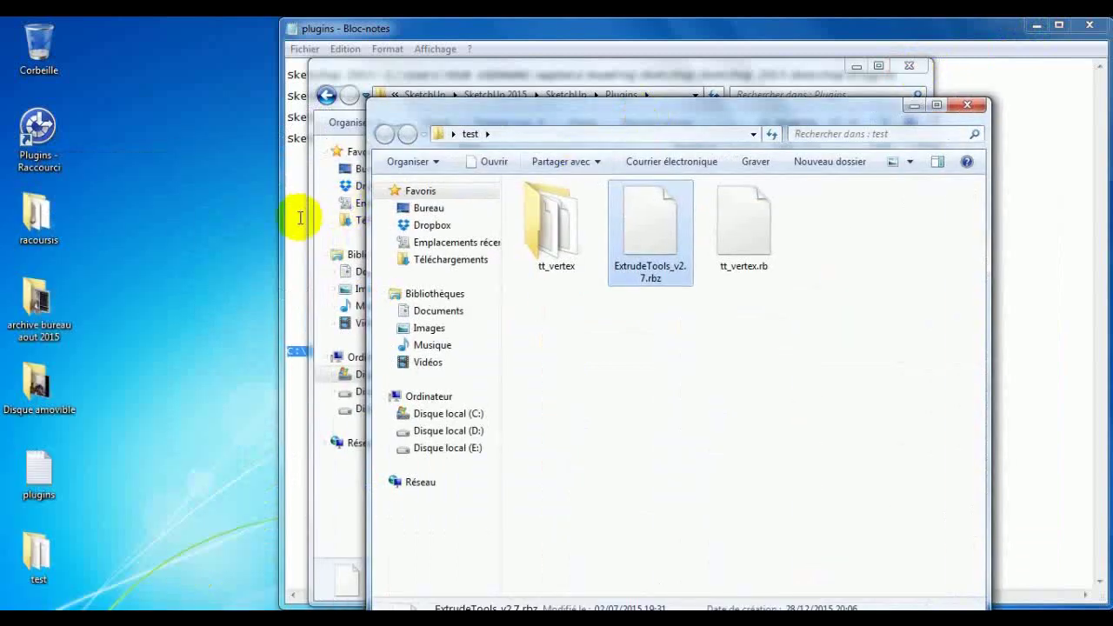
left_click(965, 105)
left_click(924, 70)
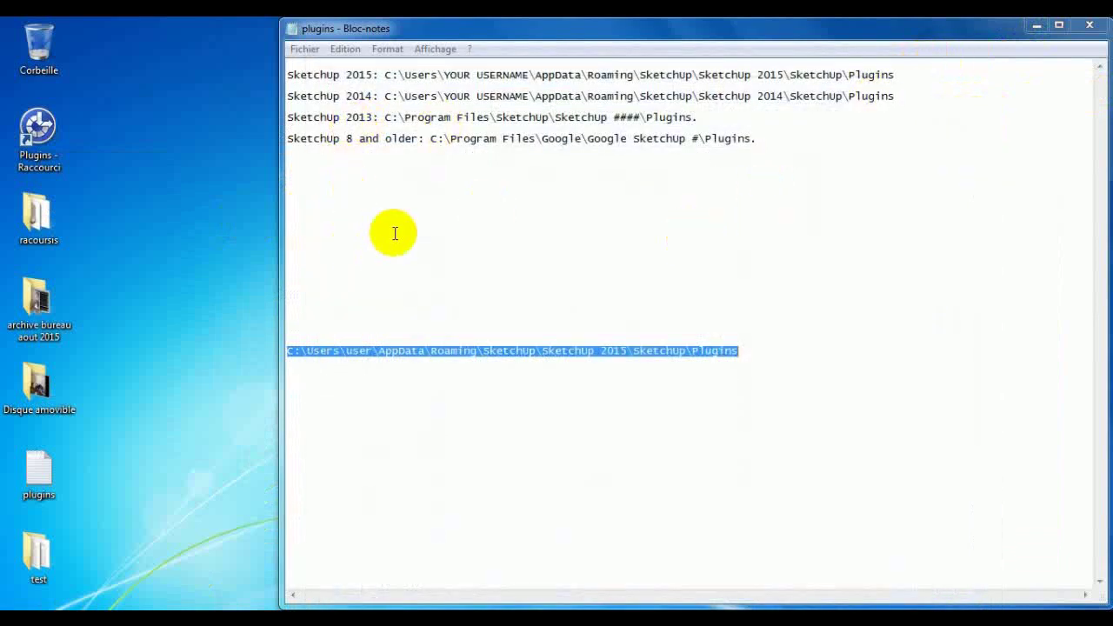
Step: Copy the SketchUp 2015 Plugins path line from the Notepad note to the clipboard
left_click(395, 233)
left_click_drag(292, 351, 927, 348)
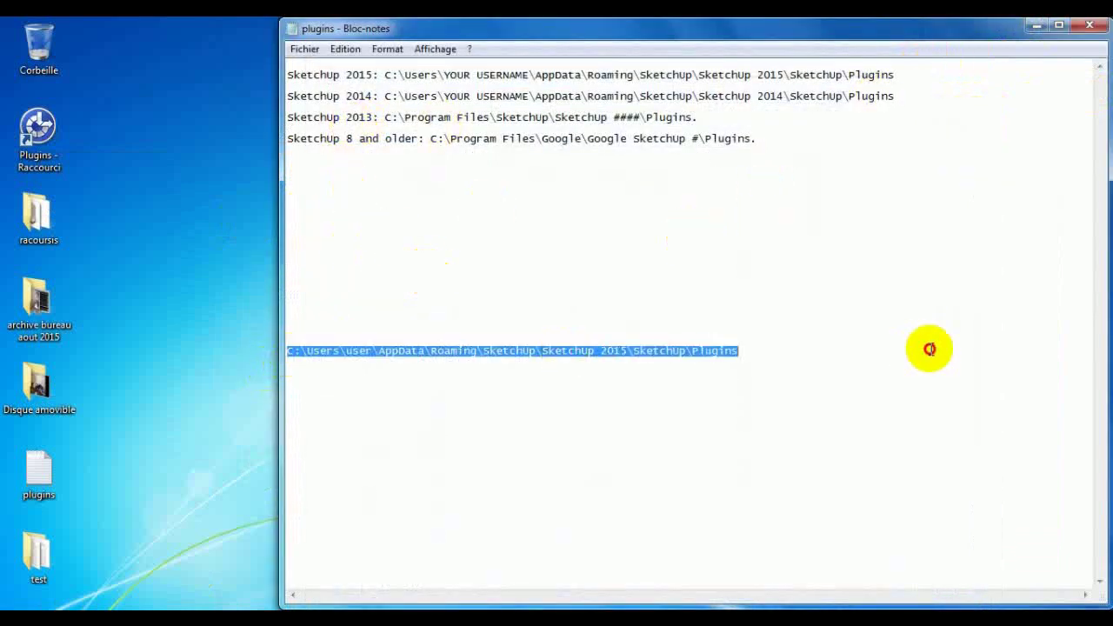
left_click(472, 242)
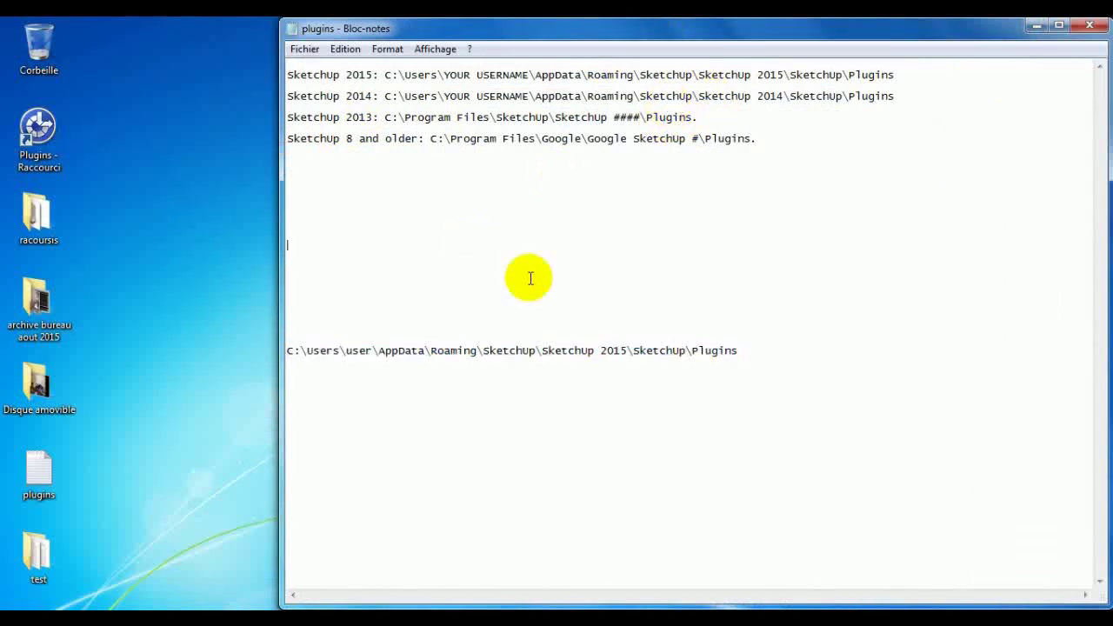
left_click_drag(743, 352, 289, 348)
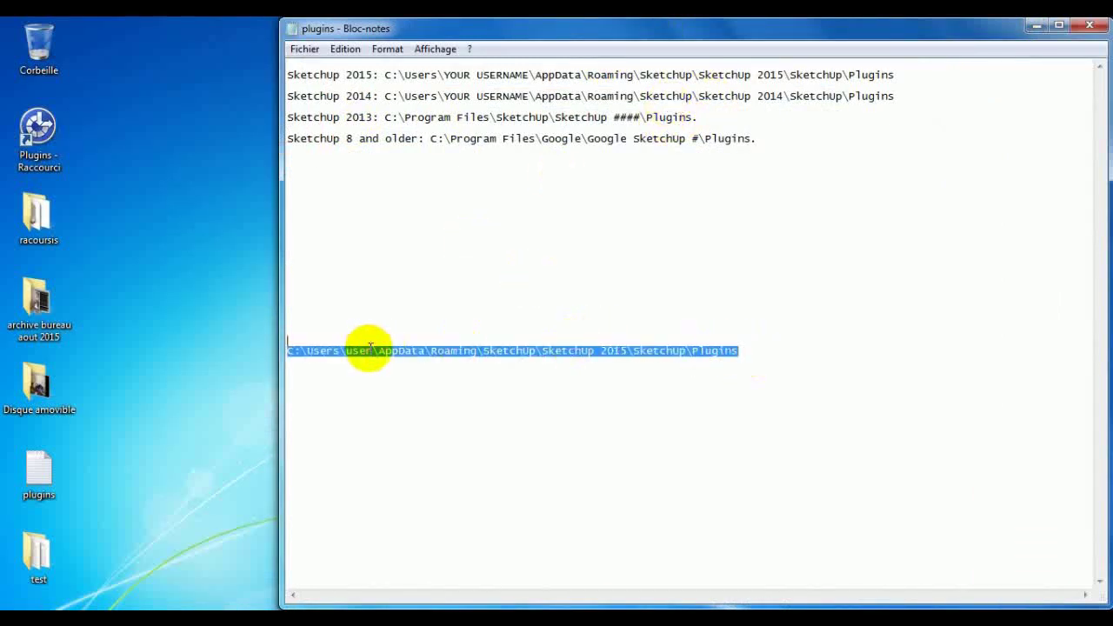
right_click(404, 352)
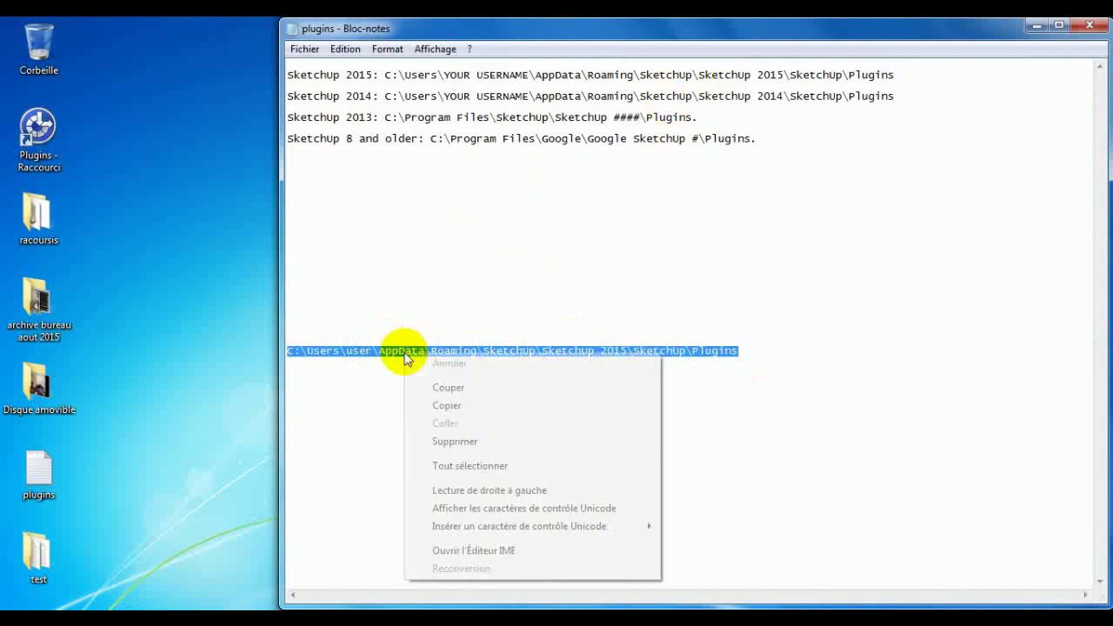
left_click(446, 407)
key("super")
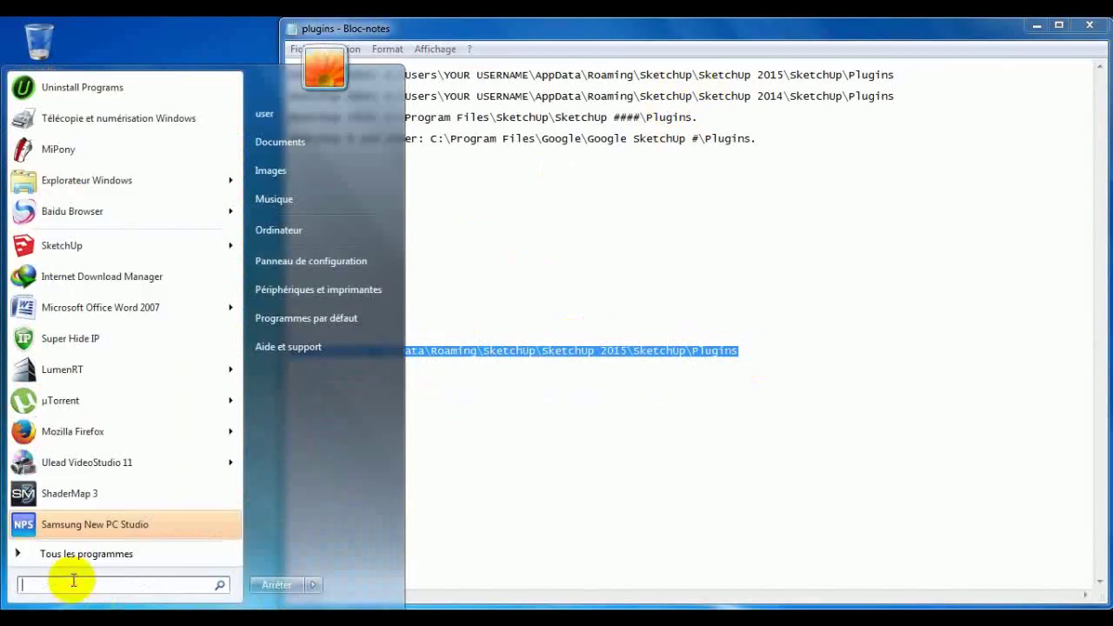
Step: Paste the Plugins path into Start search, then dismiss it and reselect the path in Notepad
right_click(73, 580)
left_click(104, 519)
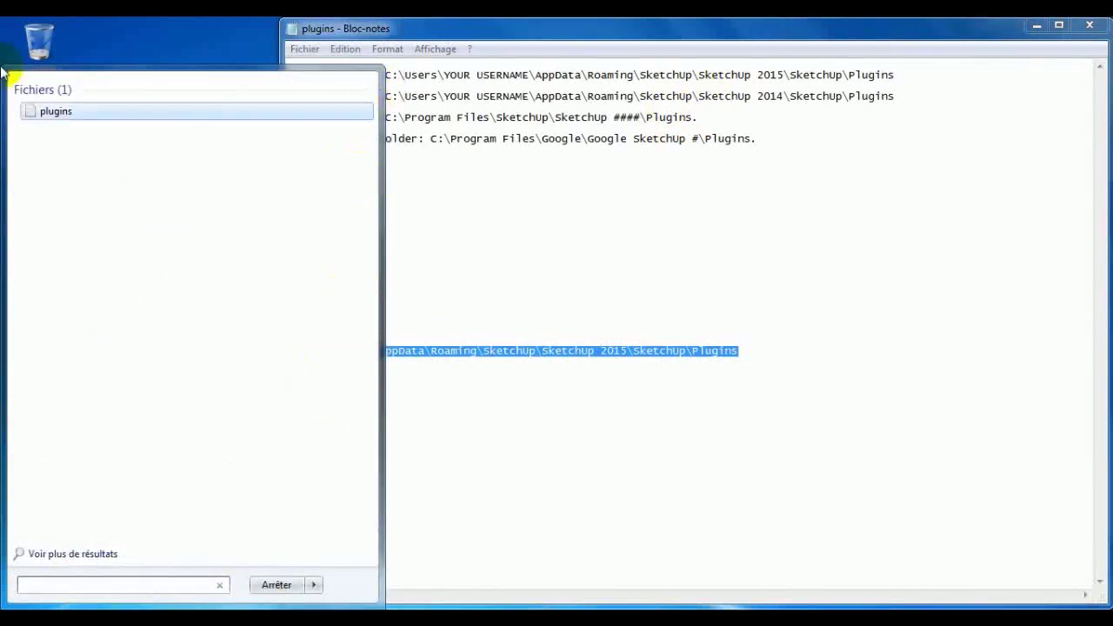
left_click(137, 57)
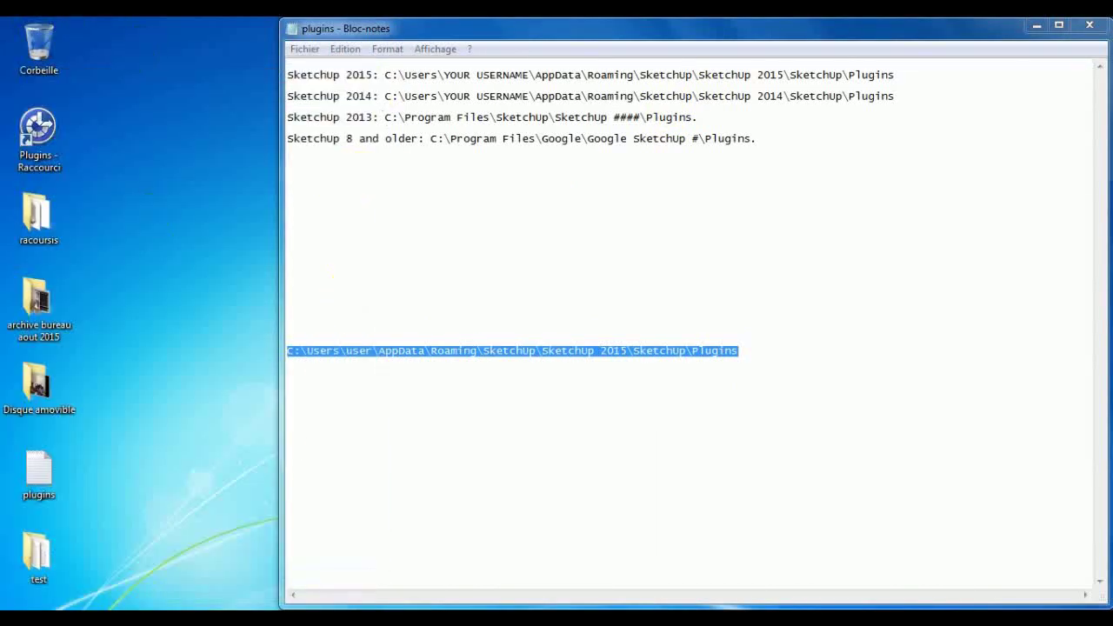
left_click_drag(738, 352, 387, 366)
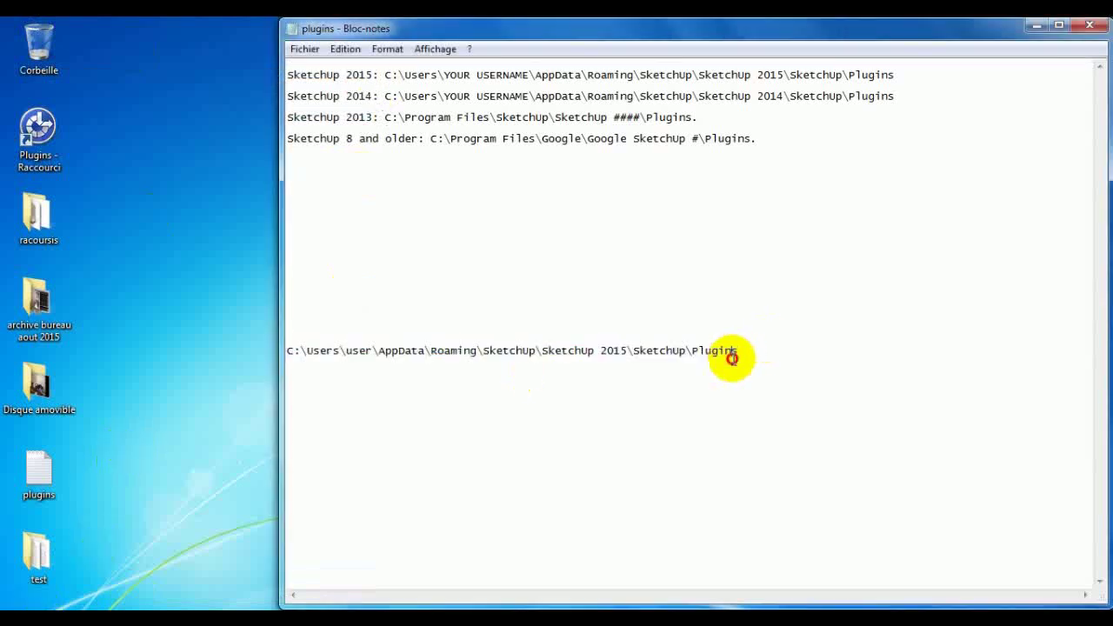
key("Delete")
key("ctrl+z")
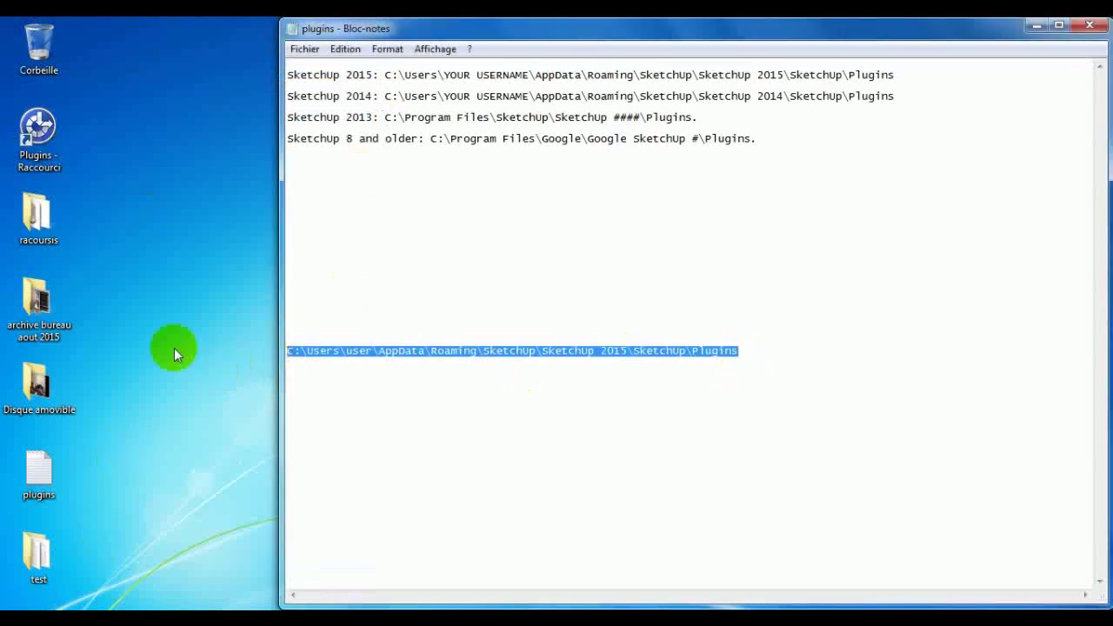
Step: Send the Plugins folder found via Start search to the desktop as a shortcut, then close Notepad
left_click(22, 599)
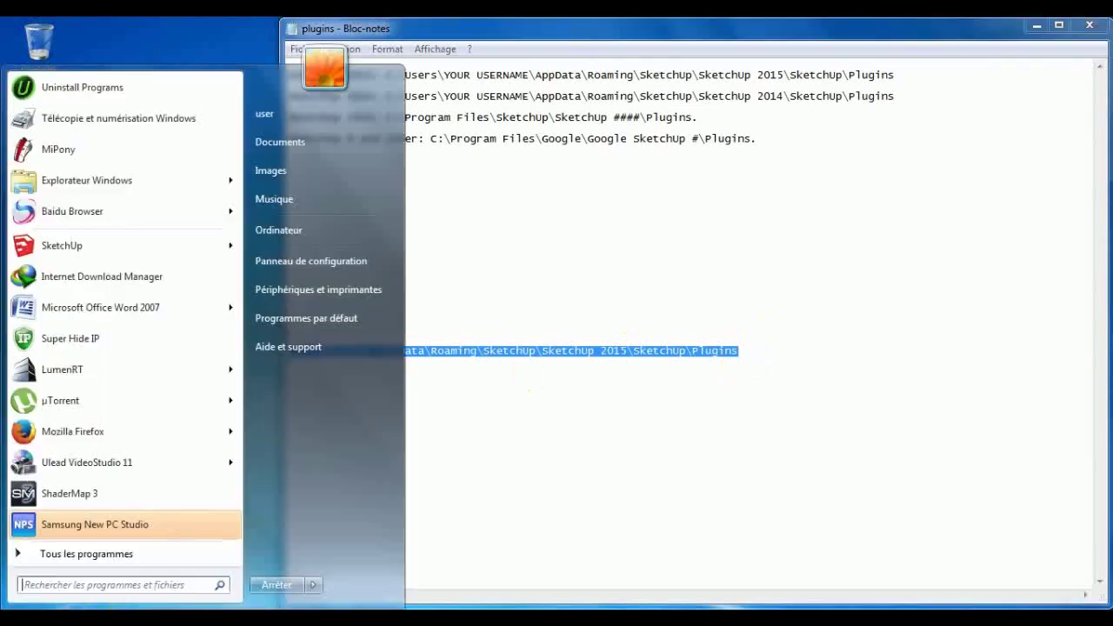
right_click(74, 584)
left_click(112, 528)
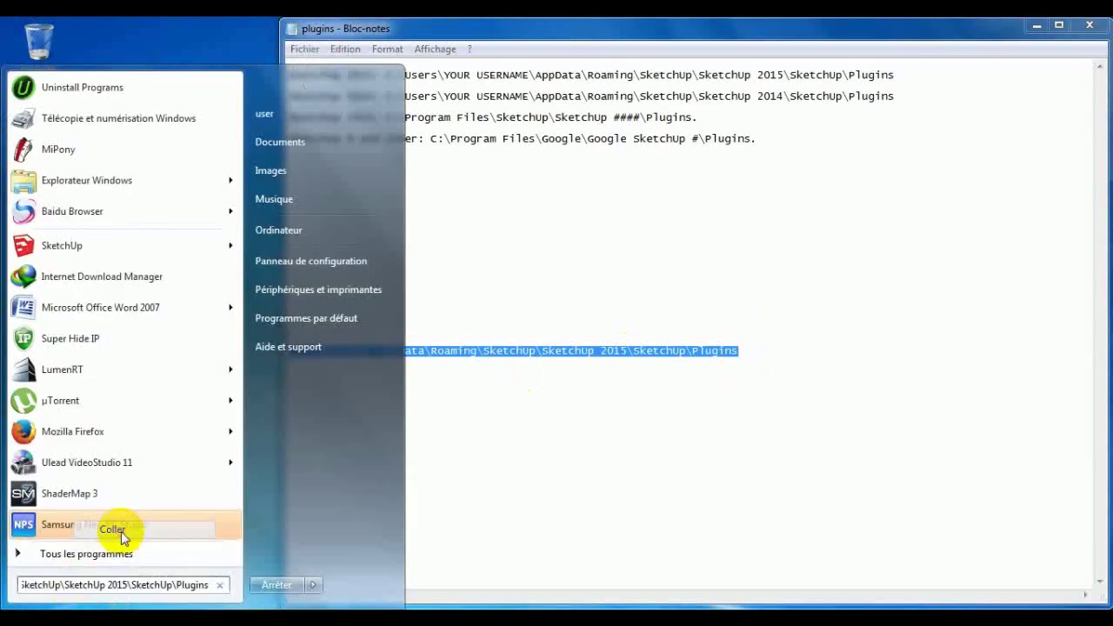
right_click(53, 90)
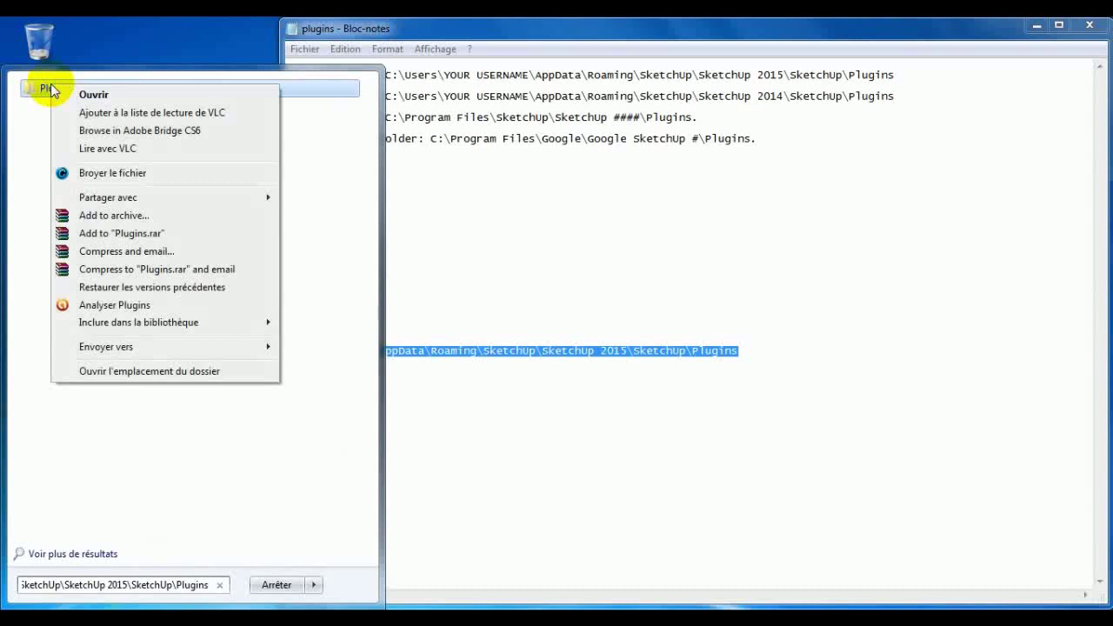
mouse_move(106, 346)
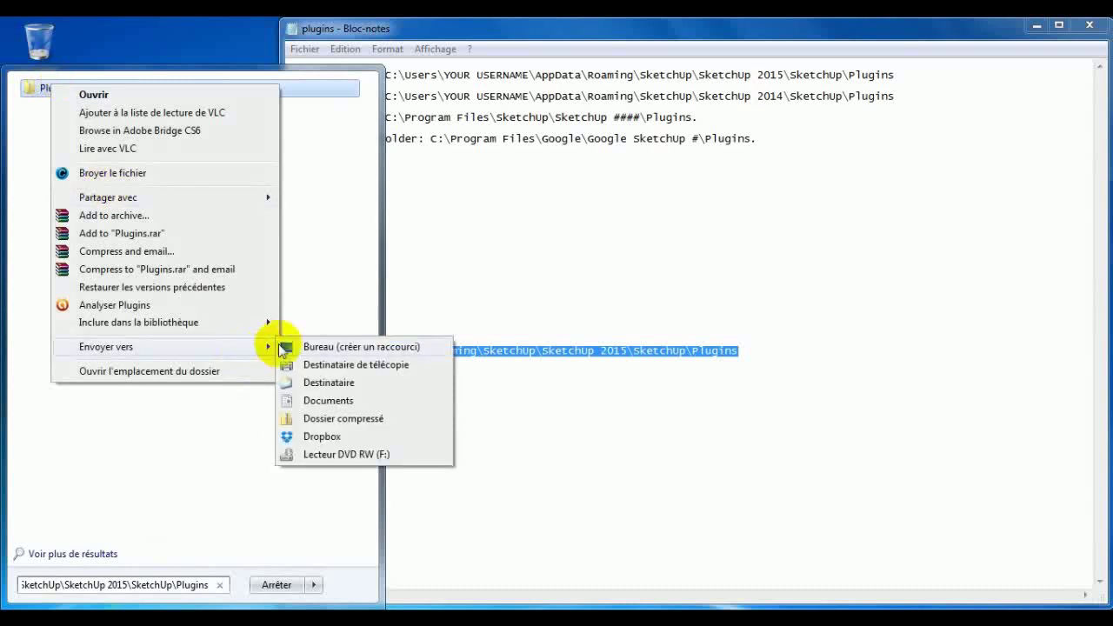
left_click(311, 347)
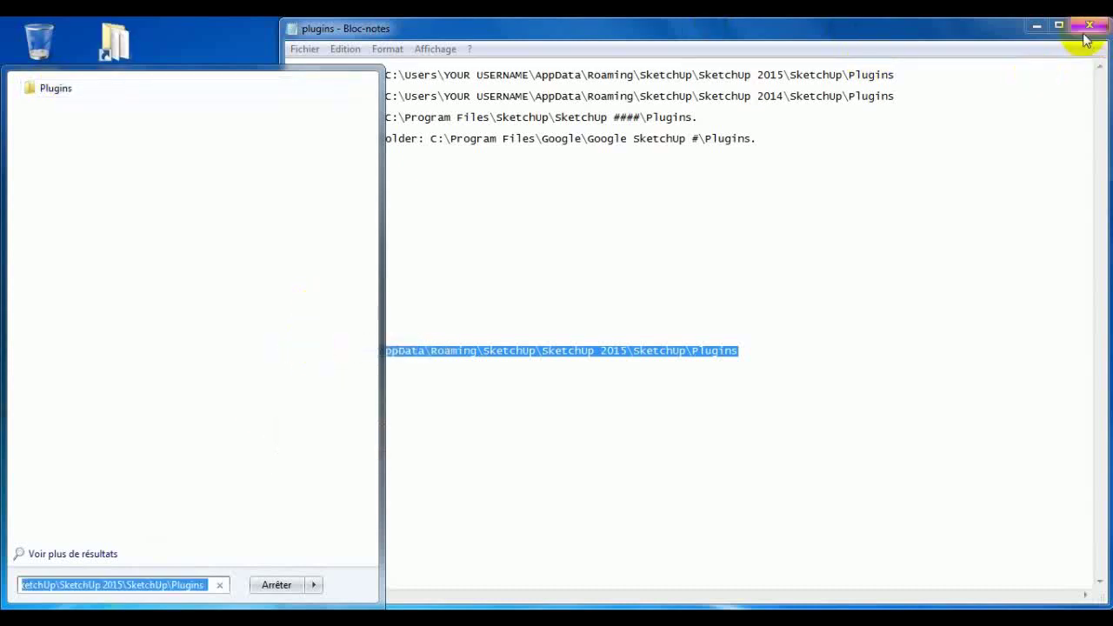
left_click(1085, 28)
left_click(41, 121)
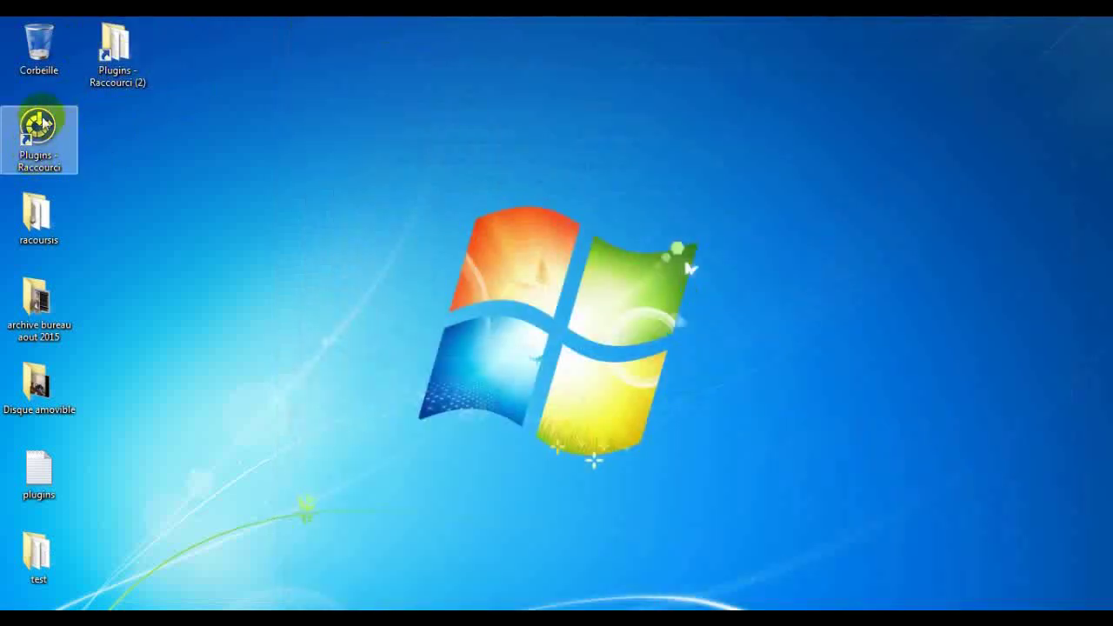
Step: Spread out the desktop shortcuts and check Plugins - Raccourci (2)'s icon options in Properties without changes
left_click_drag(31, 123, 188, 125)
left_click(120, 54)
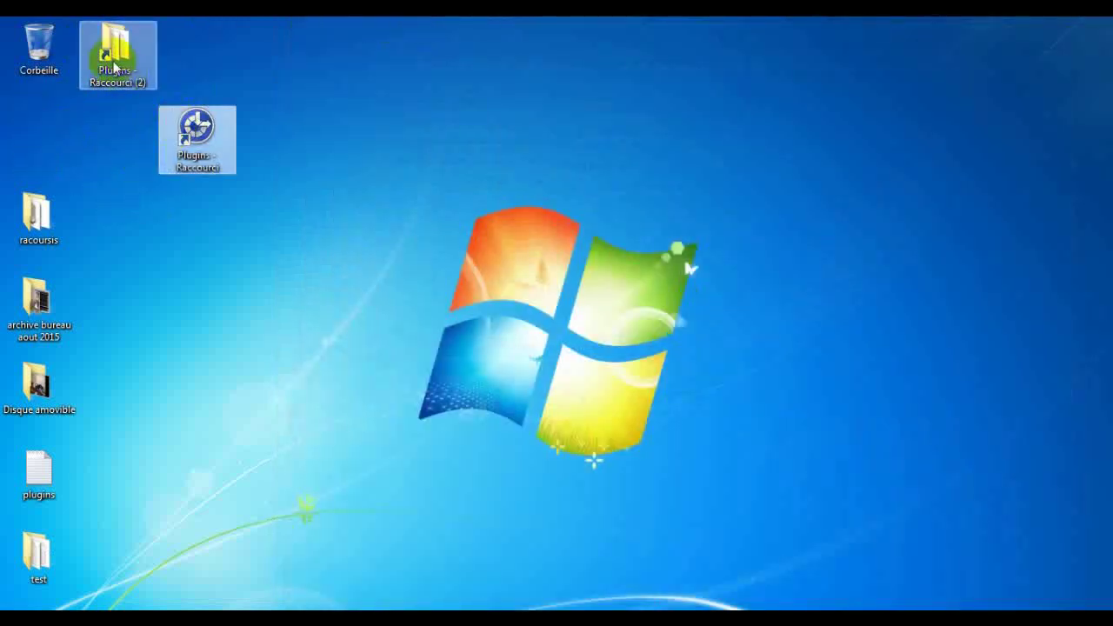
left_click_drag(120, 54, 459, 167)
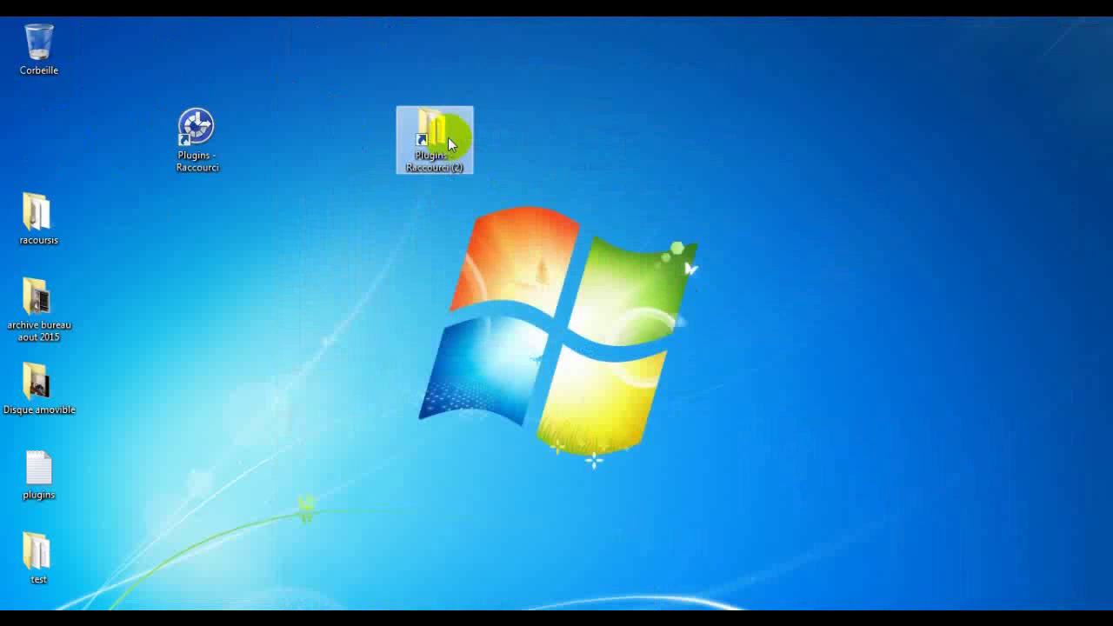
right_click(449, 139)
left_click(487, 586)
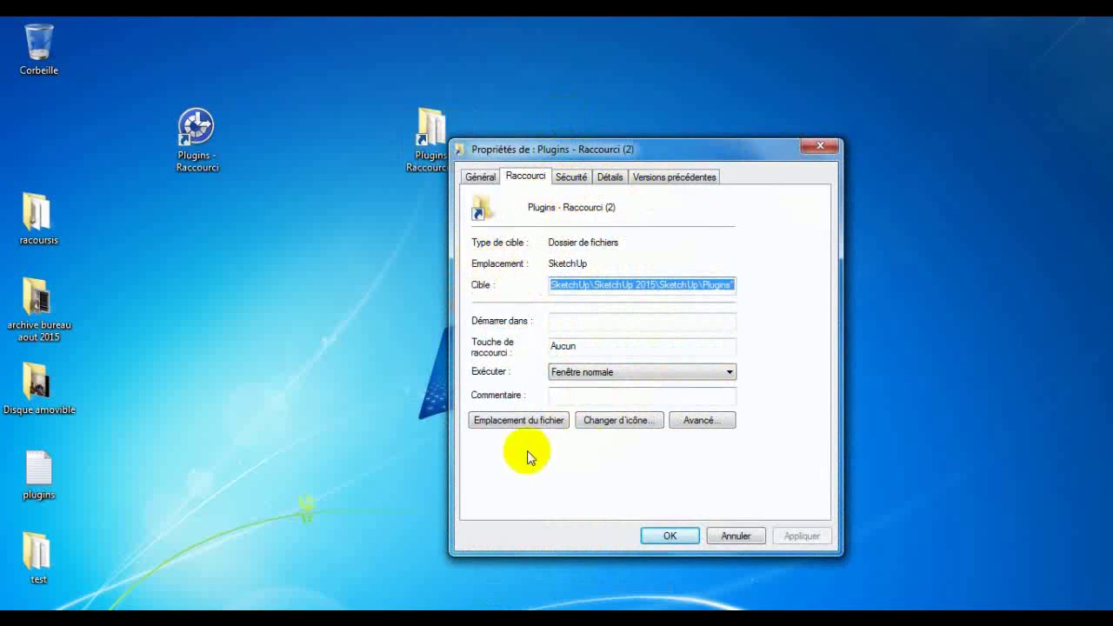
left_click(643, 422)
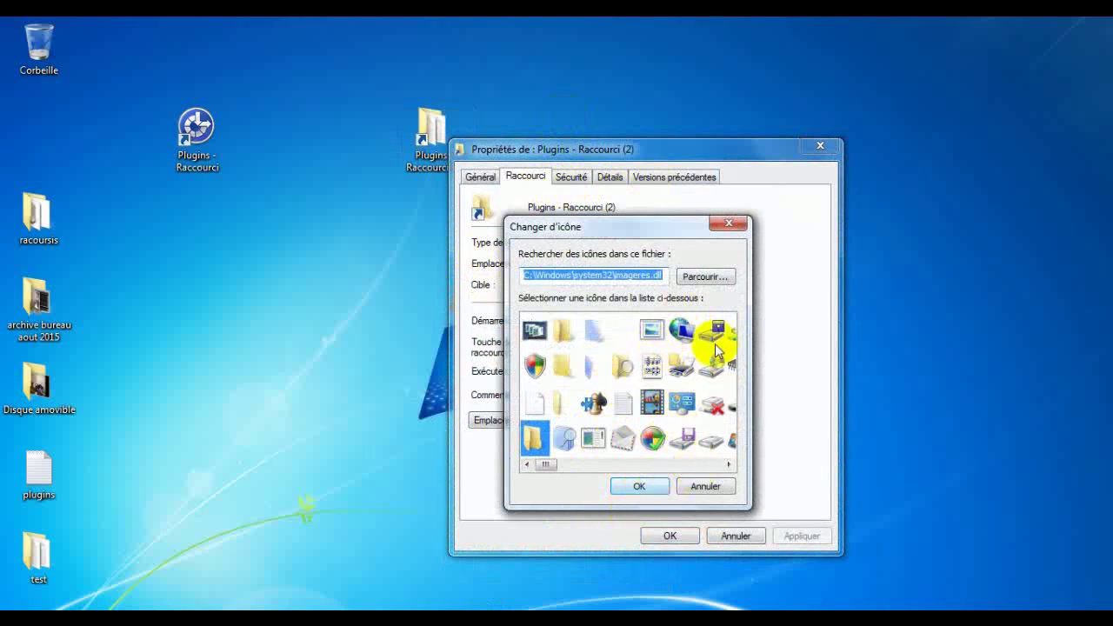
left_click(728, 226)
left_click(820, 145)
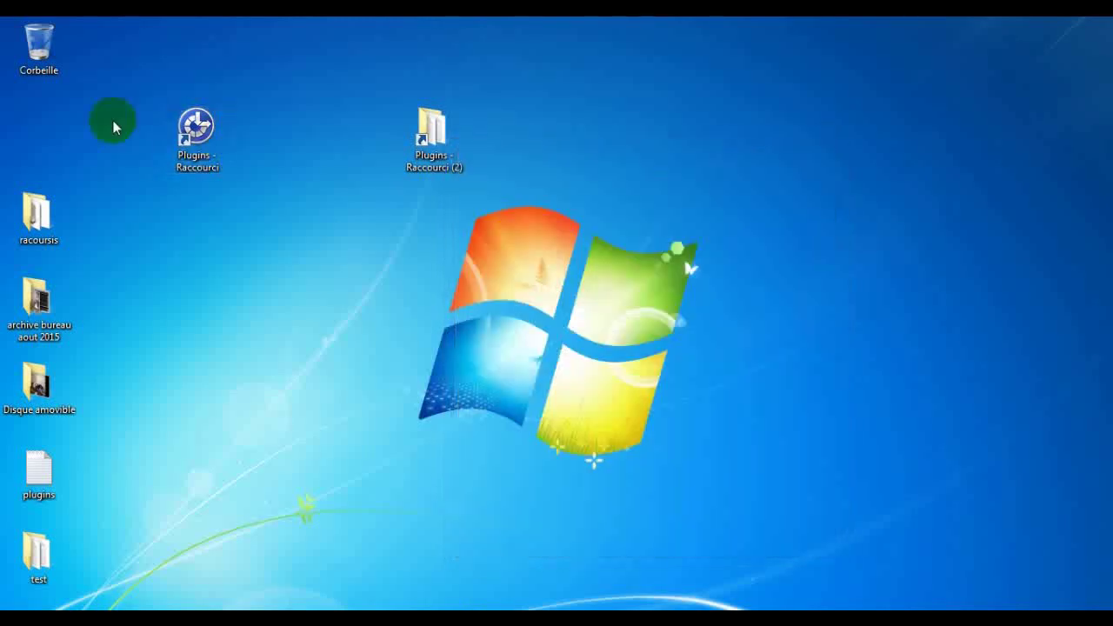
Step: Move Plugins - Raccourci (2) to the Corbeille and open Plugins via the remaining shortcut
mouse_move(196, 130)
left_mouse_down()
mouse_move(59, 129)
mouse_move(61, 139)
left_mouse_up()
left_click_drag(418, 126, 31, 56)
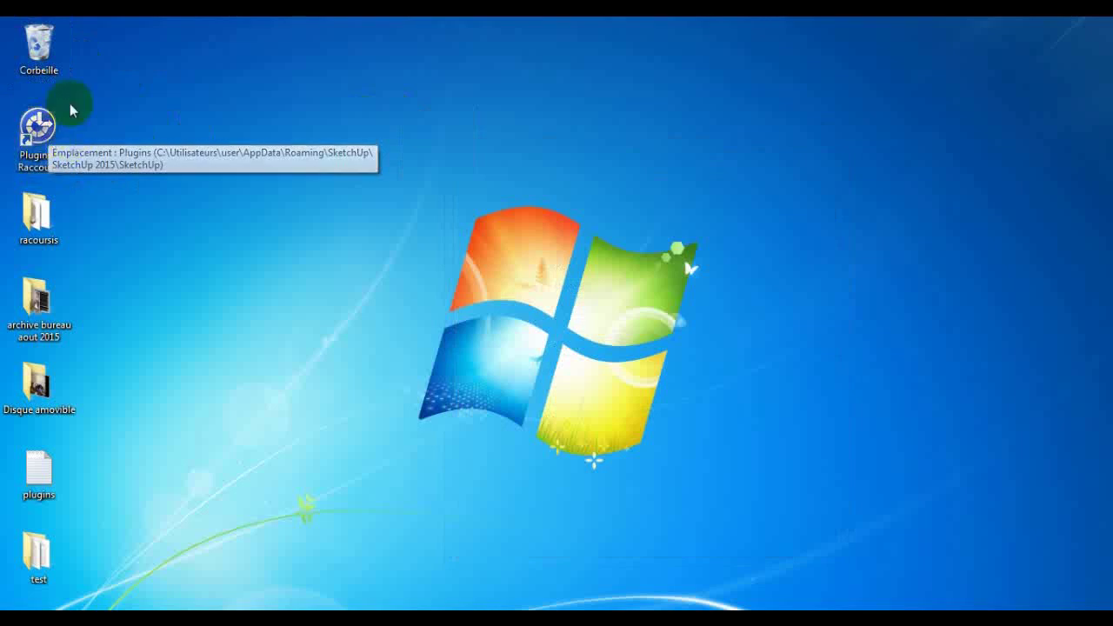
double_click(41, 135)
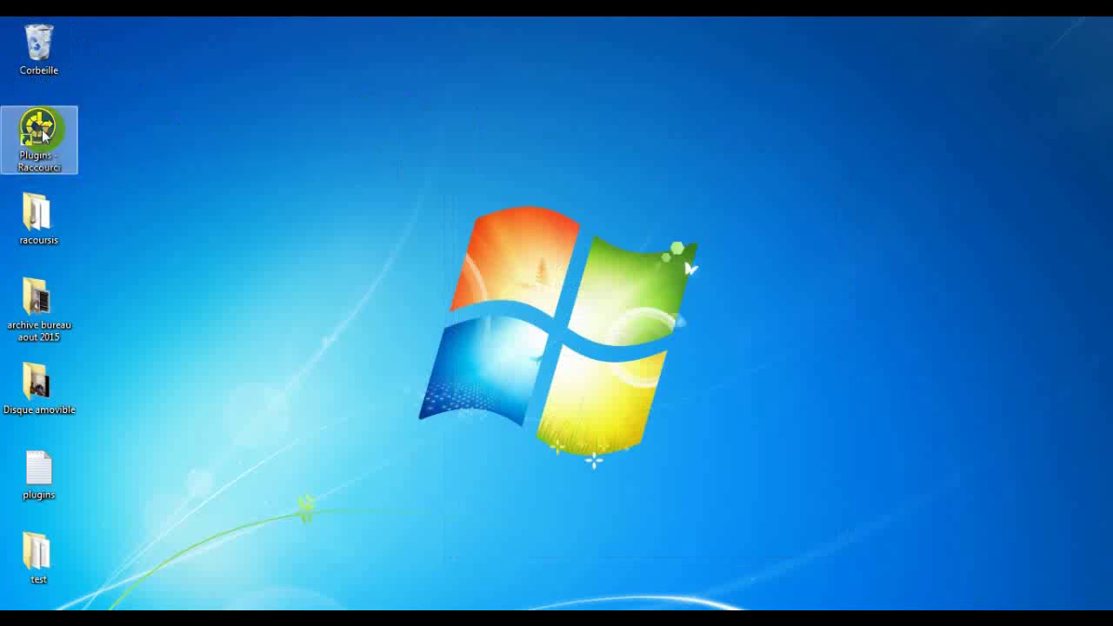
double_click(53, 559)
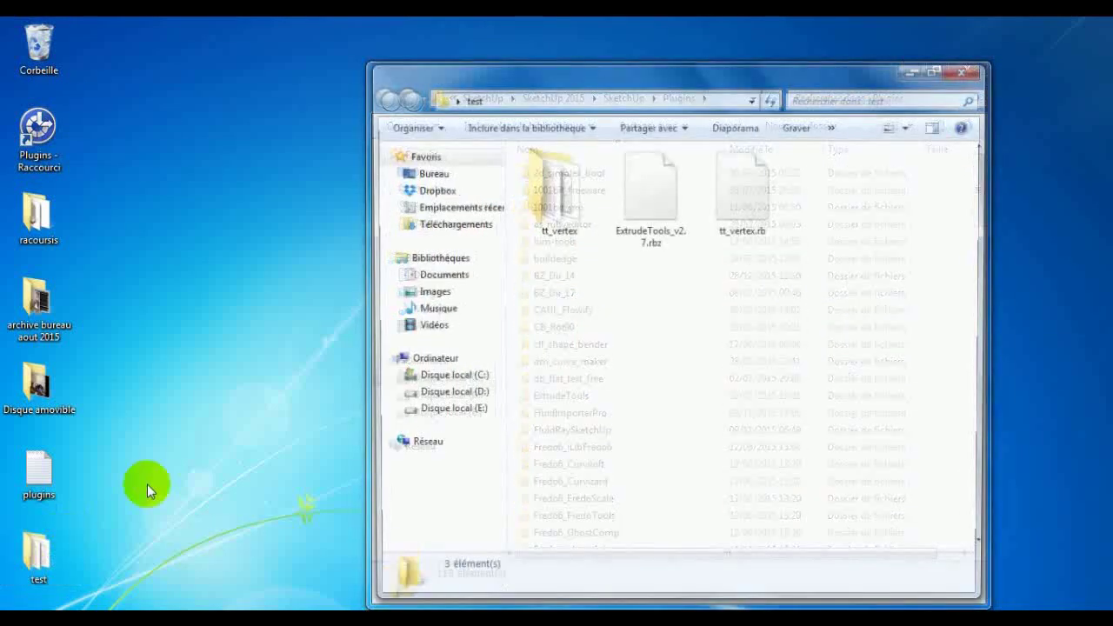
left_click(738, 193)
left_click(560, 215)
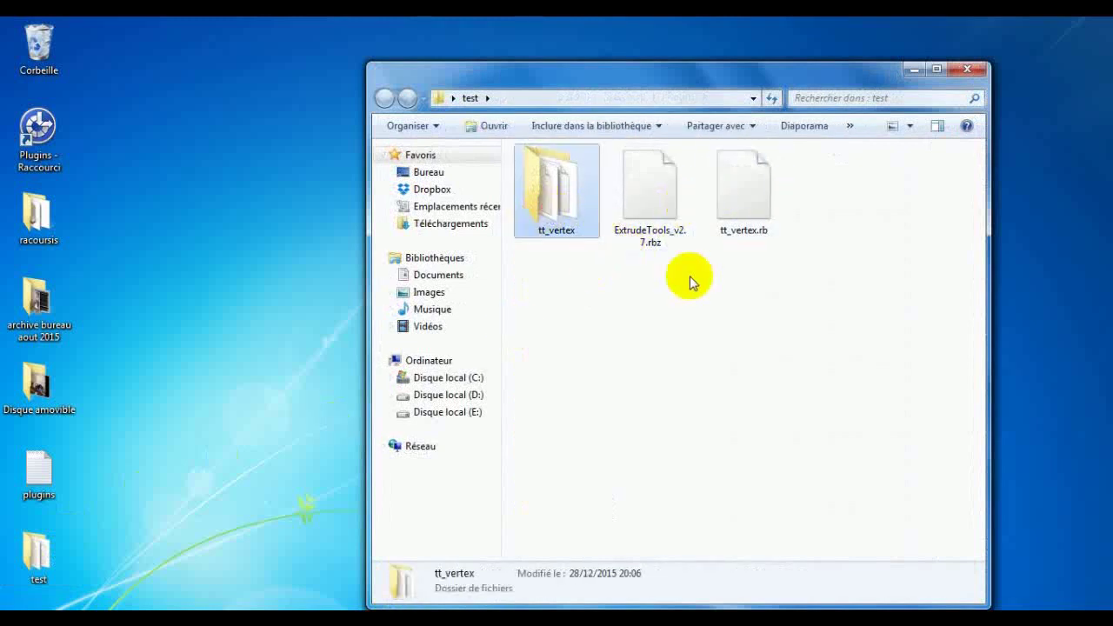
left_click(974, 75)
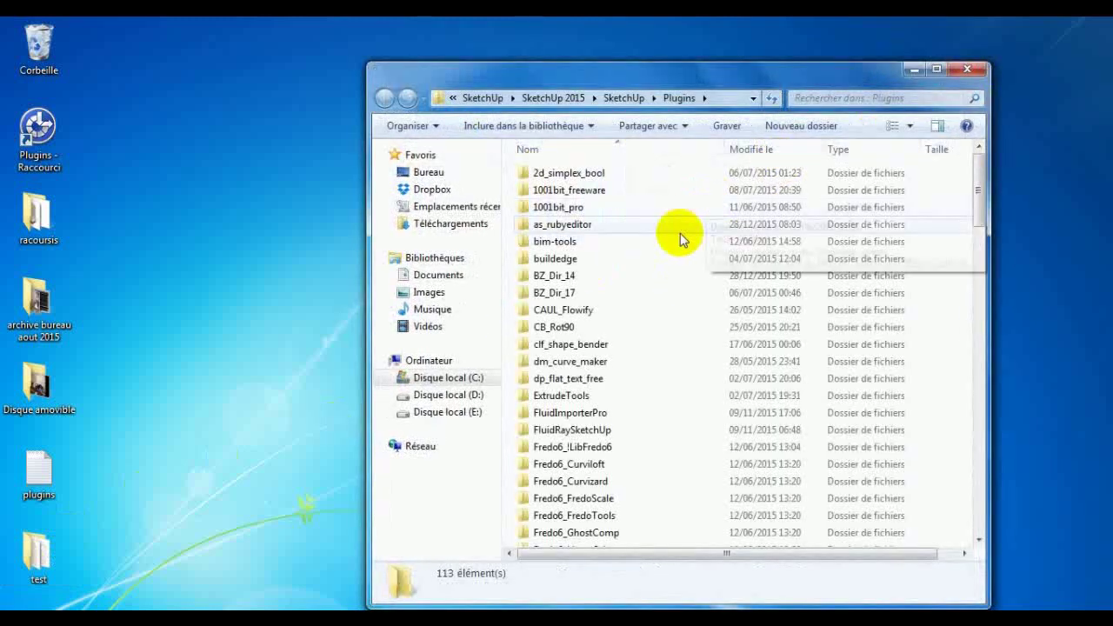
left_click(967, 67)
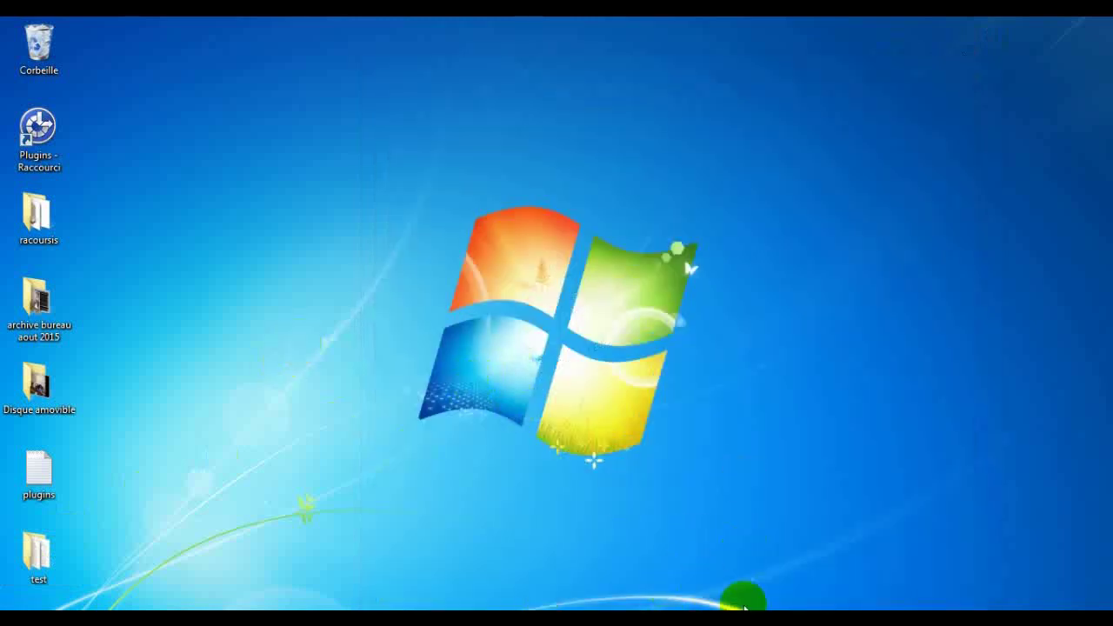
right_click(250, 175)
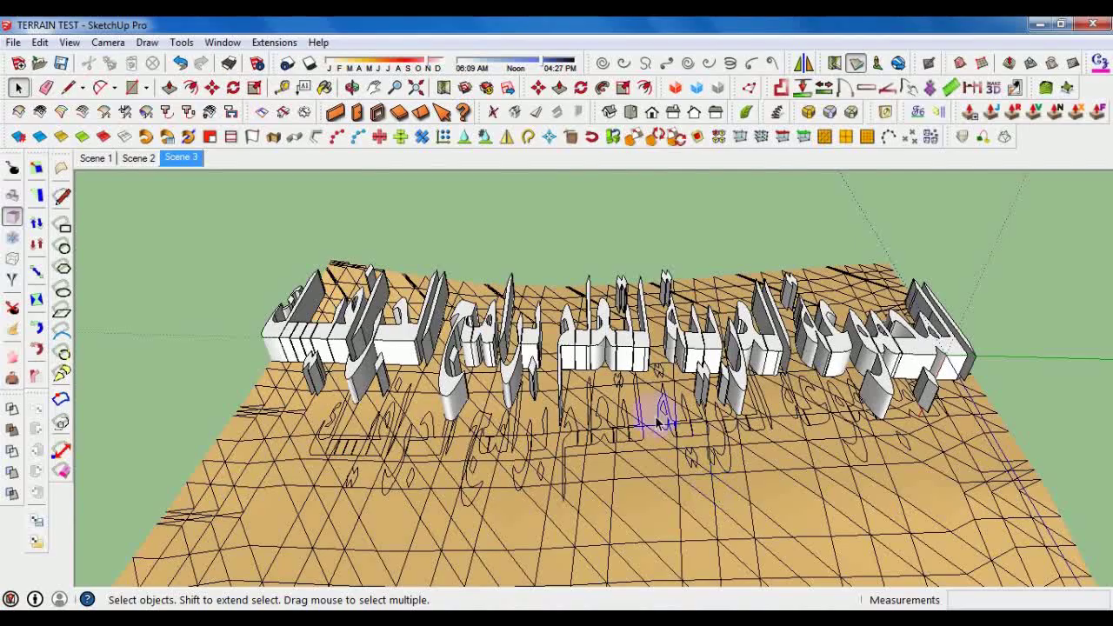
key("o")
left_click_drag(524, 450, 505, 430)
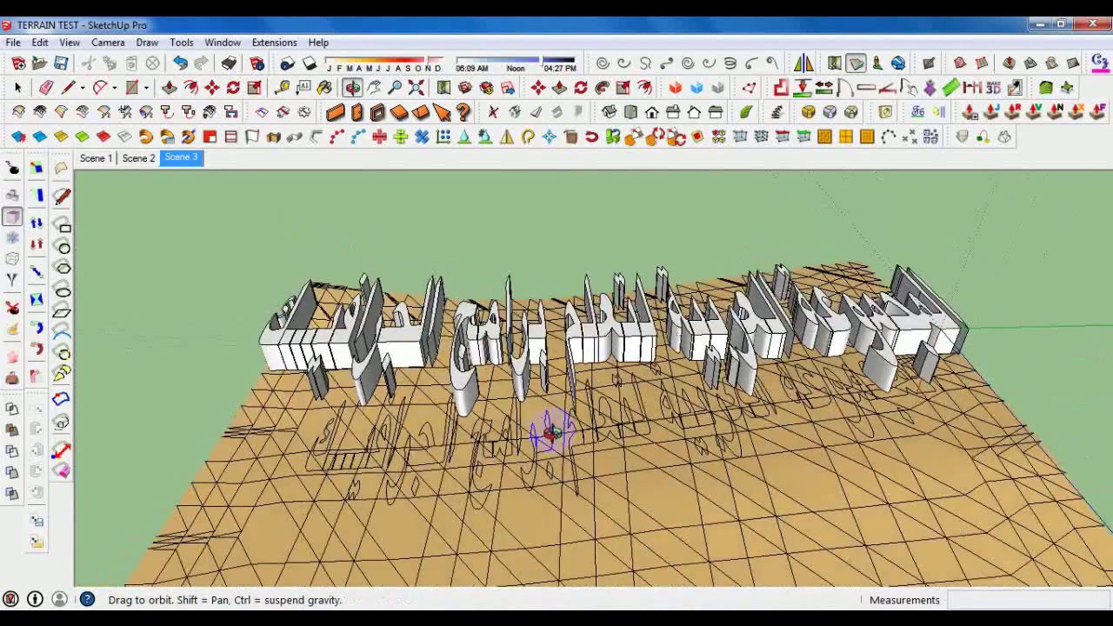
middle_click_drag(505, 430, 510, 440)
middle_click_drag(442, 380, 474, 392)
left_click_drag(474, 392, 469, 383)
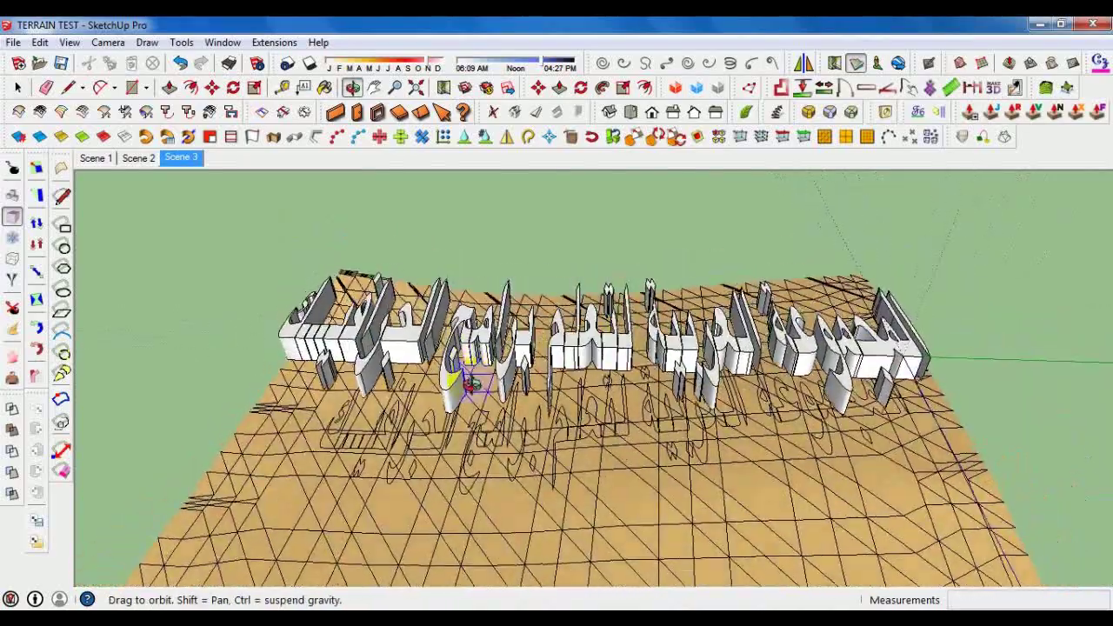
mouse_move(469, 384)
middle_mouse_down()
mouse_move(472, 427)
mouse_move(446, 401)
mouse_move(441, 369)
middle_mouse_up()
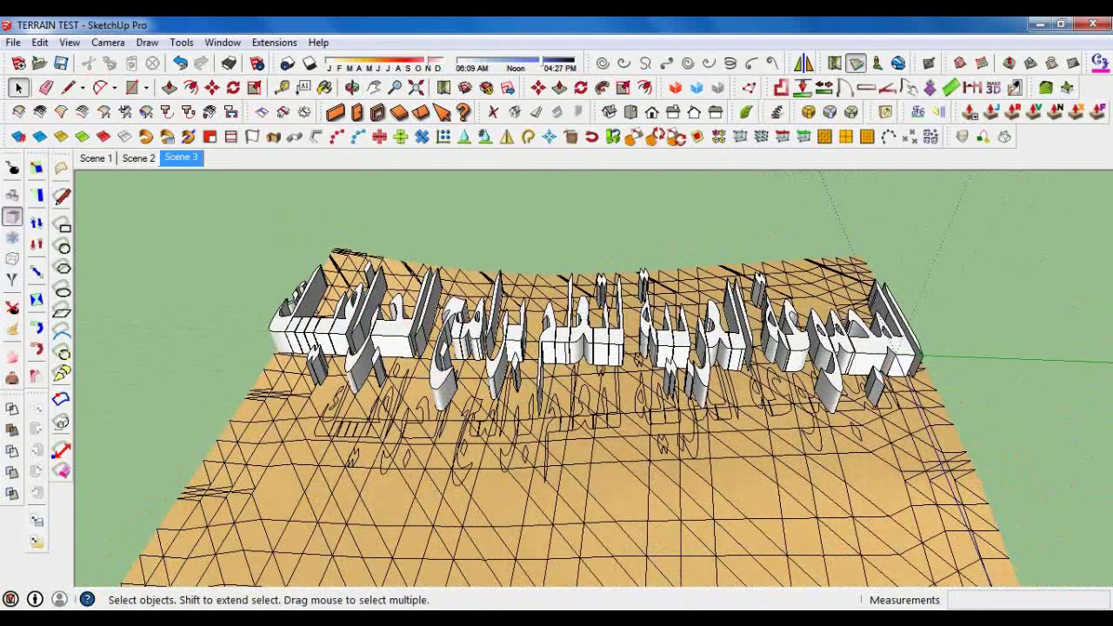
left_click(947, 619)
left_click(958, 497)
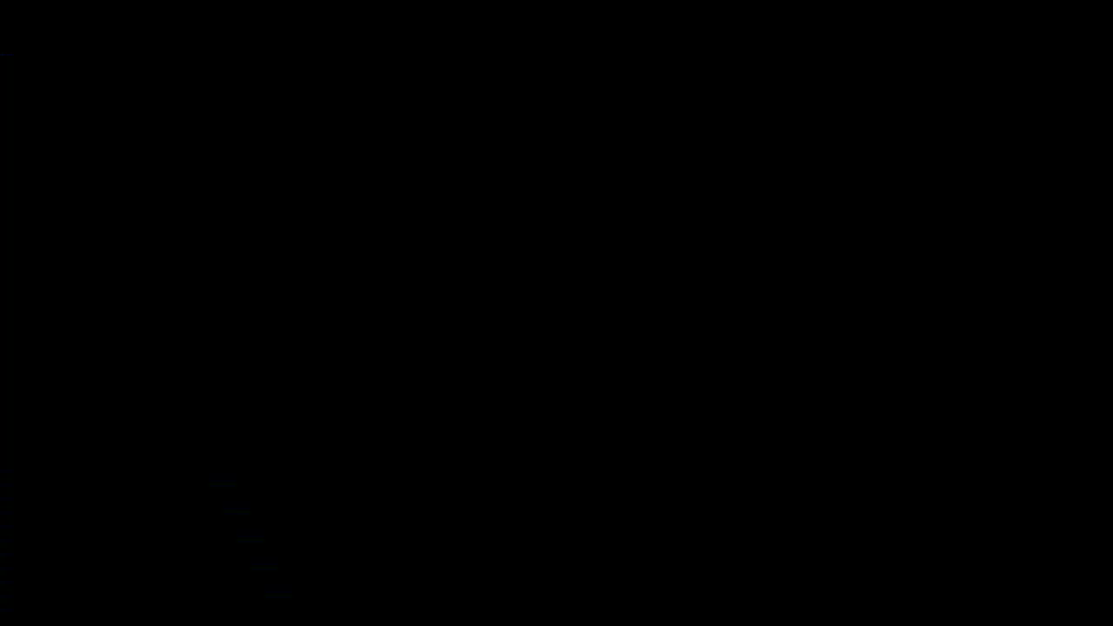